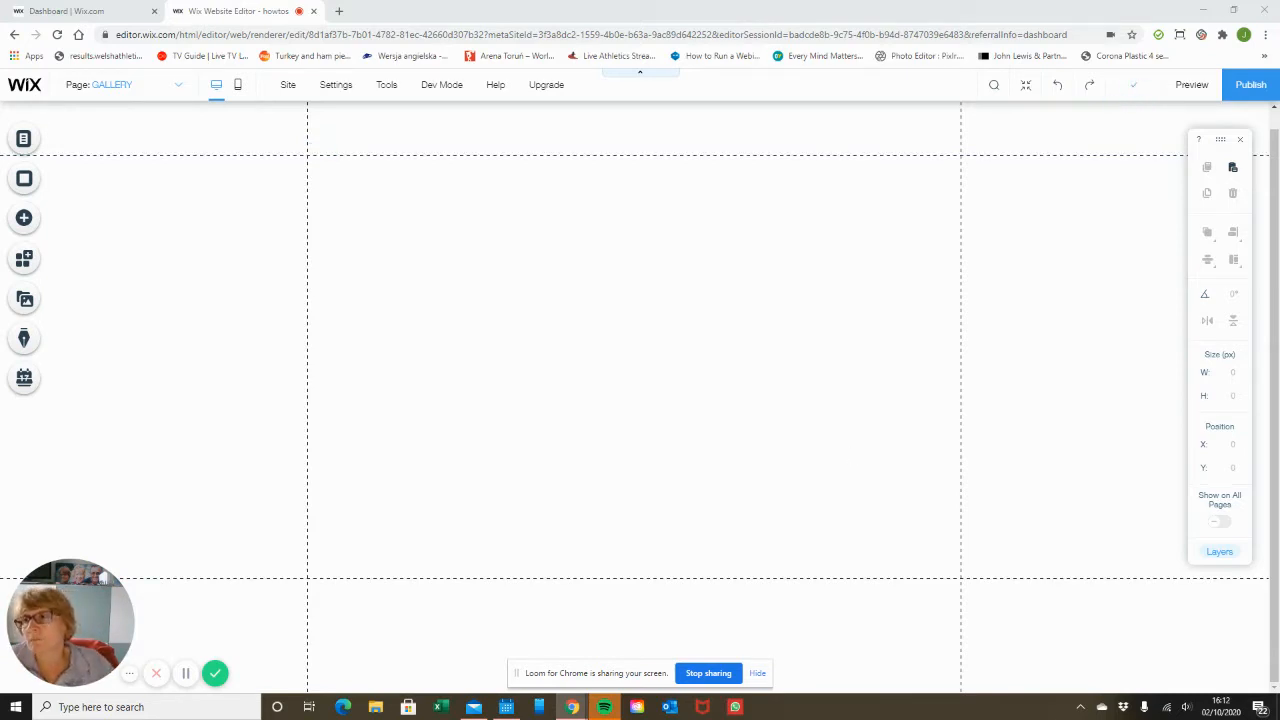
Add a Pro Gallery grid layout to the Gallery page.
{"action": "left_click", "coordinate": [36, 222]}
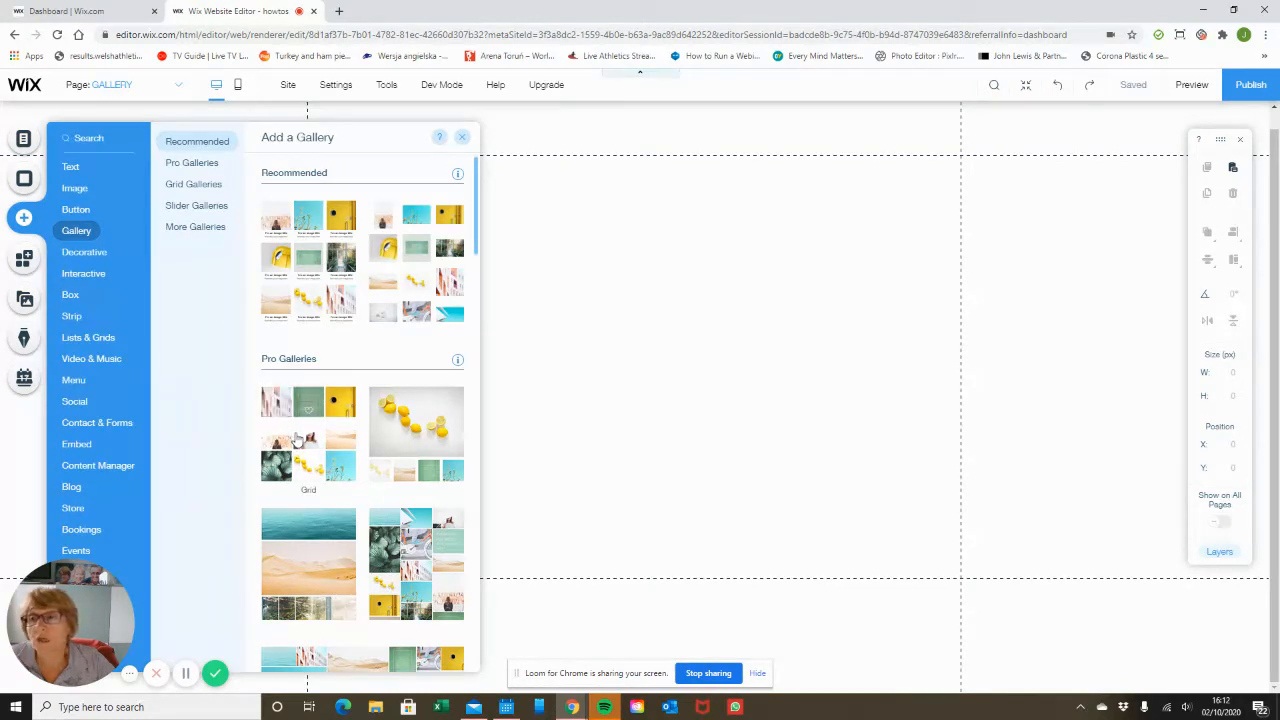
{"action": "left_click_drag", "start_coordinate": [296, 437], "coordinate": [634, 342]}
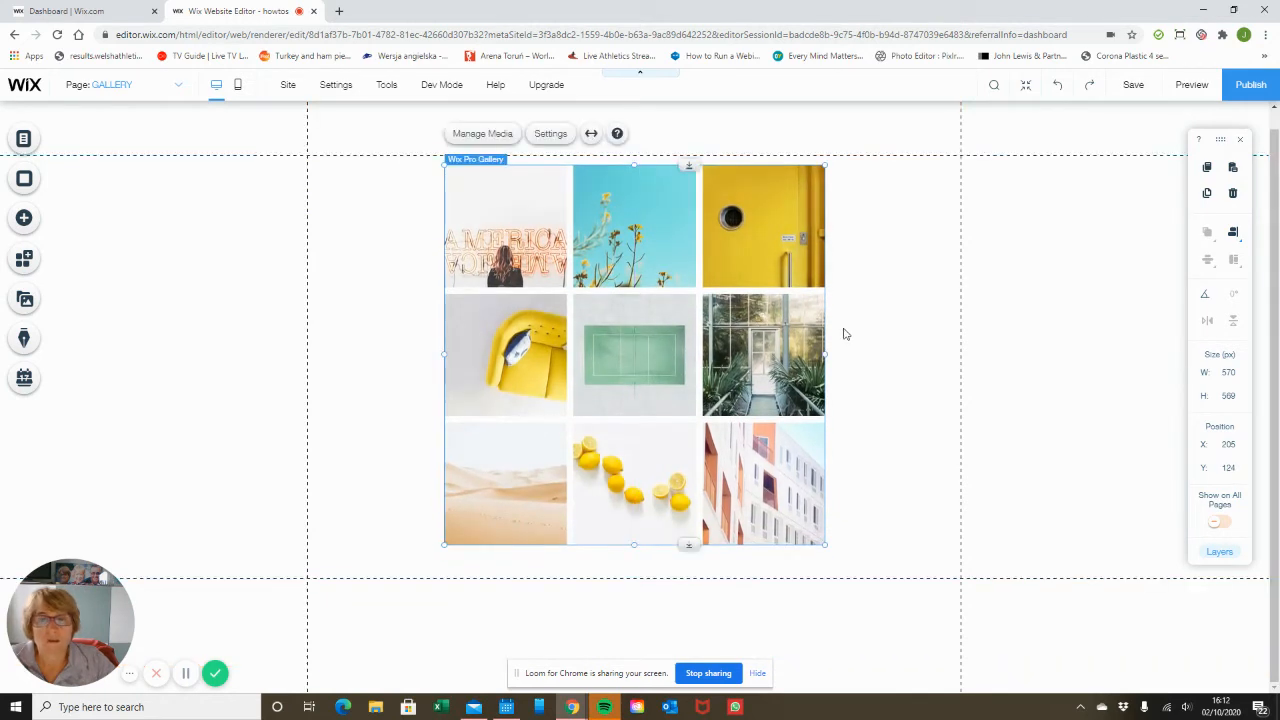
{"action": "left_click", "coordinate": [875, 328]}
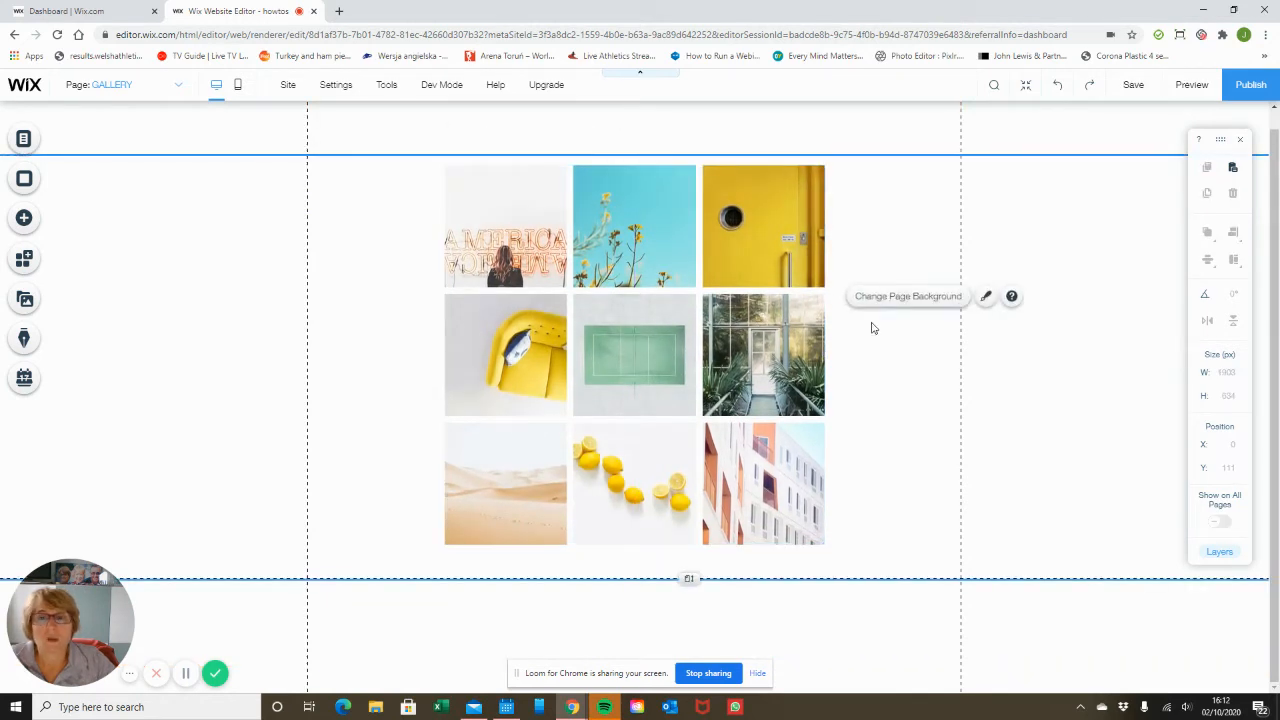
Open the gallery's media manager and remove every sample image from the gallery.
{"action": "left_click", "coordinate": [724, 190]}
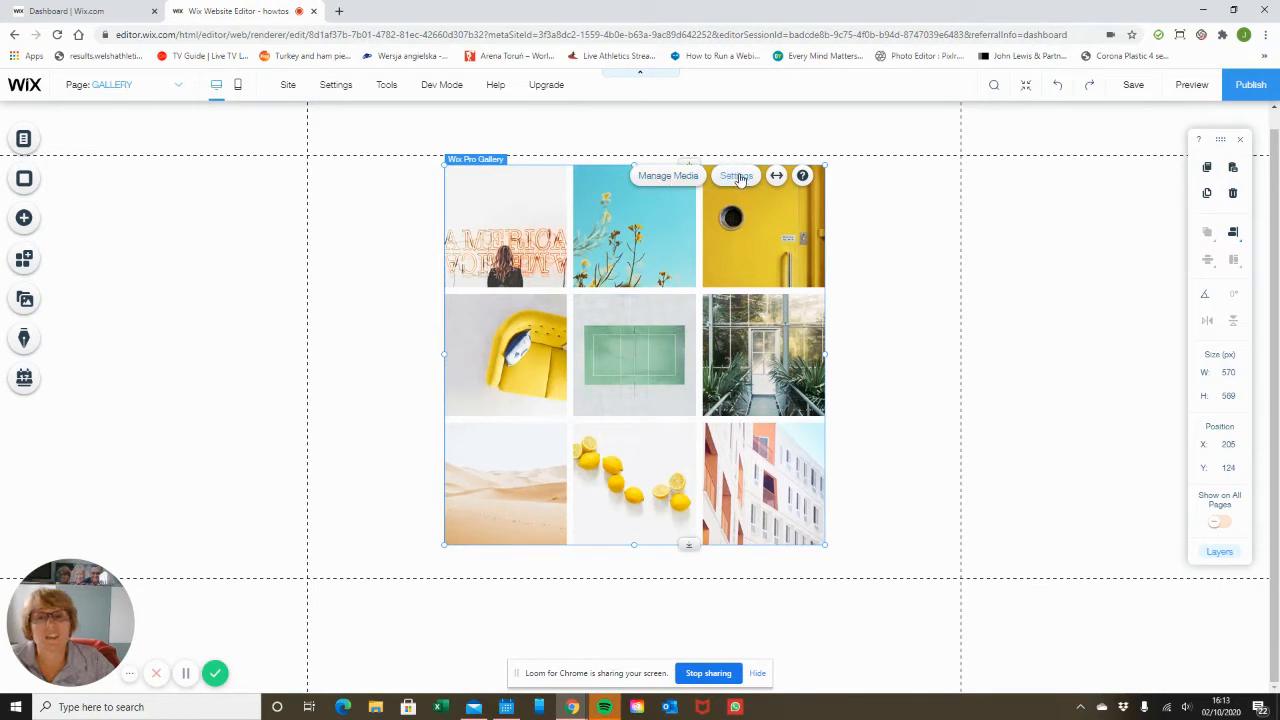
{"action": "left_click", "coordinate": [676, 178]}
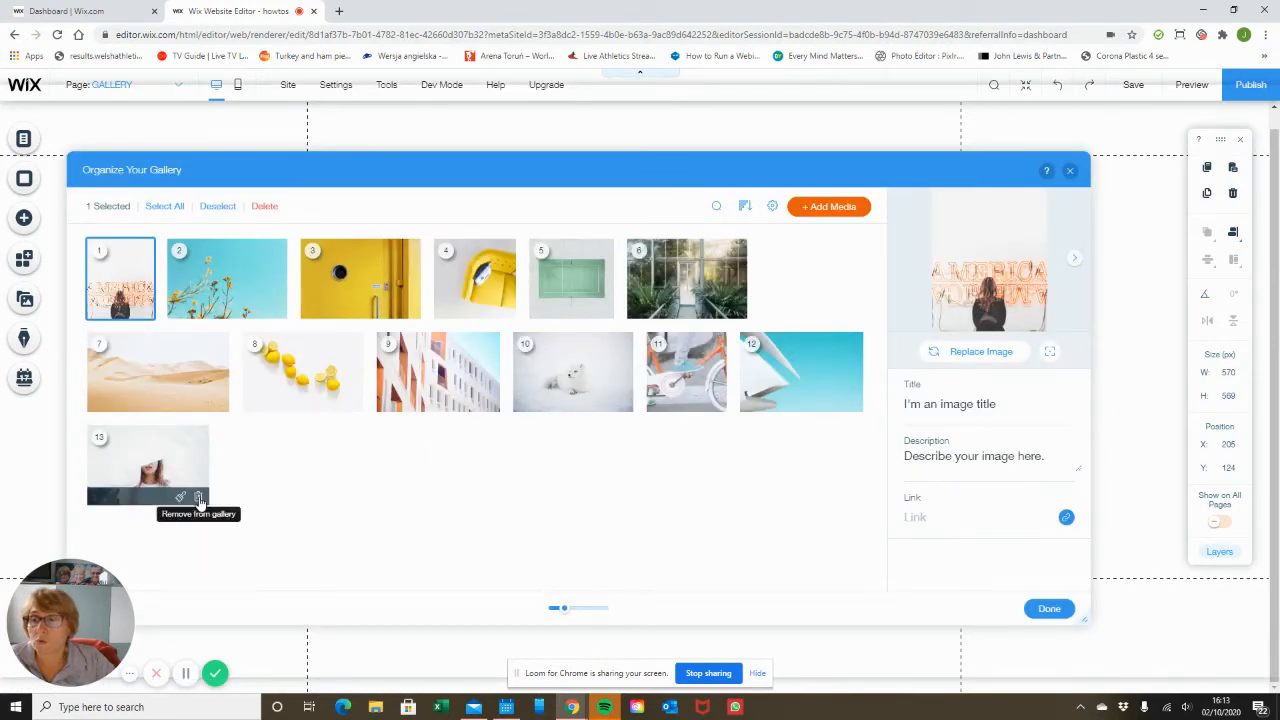
{"action": "left_click", "coordinate": [199, 499]}
{"action": "left_click", "coordinate": [198, 404]}
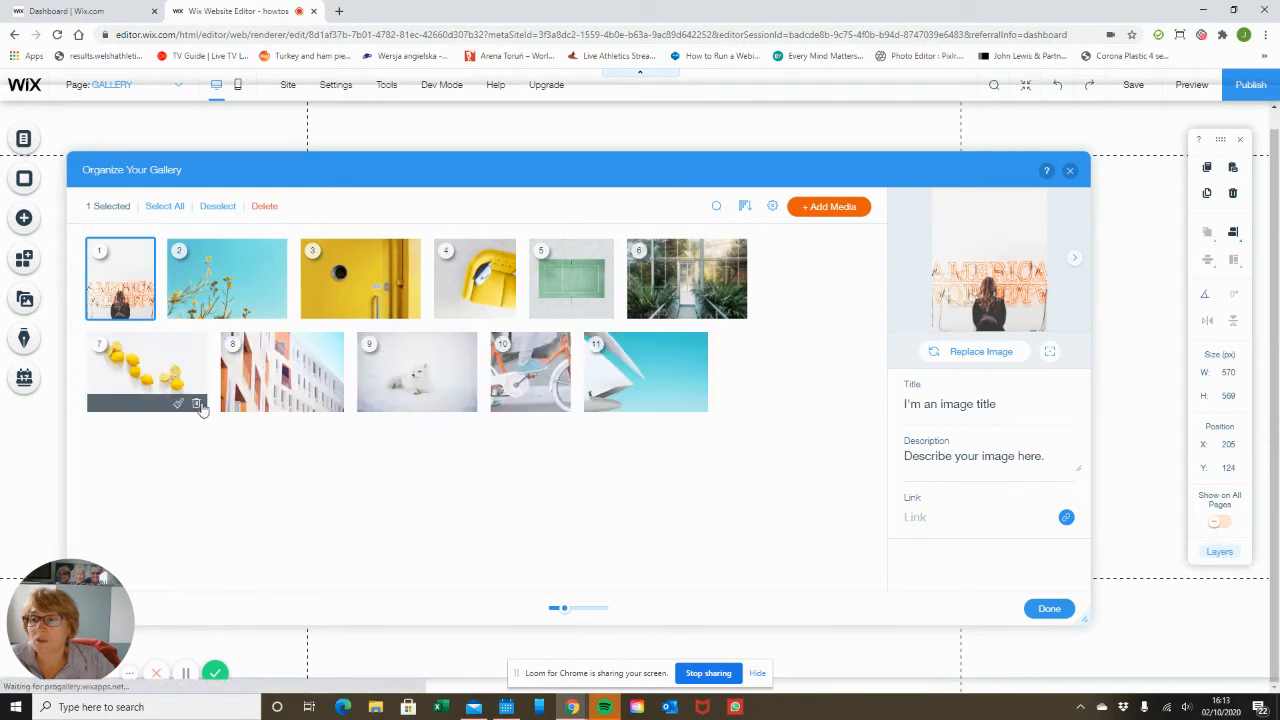
{"action": "left_click", "coordinate": [199, 404]}
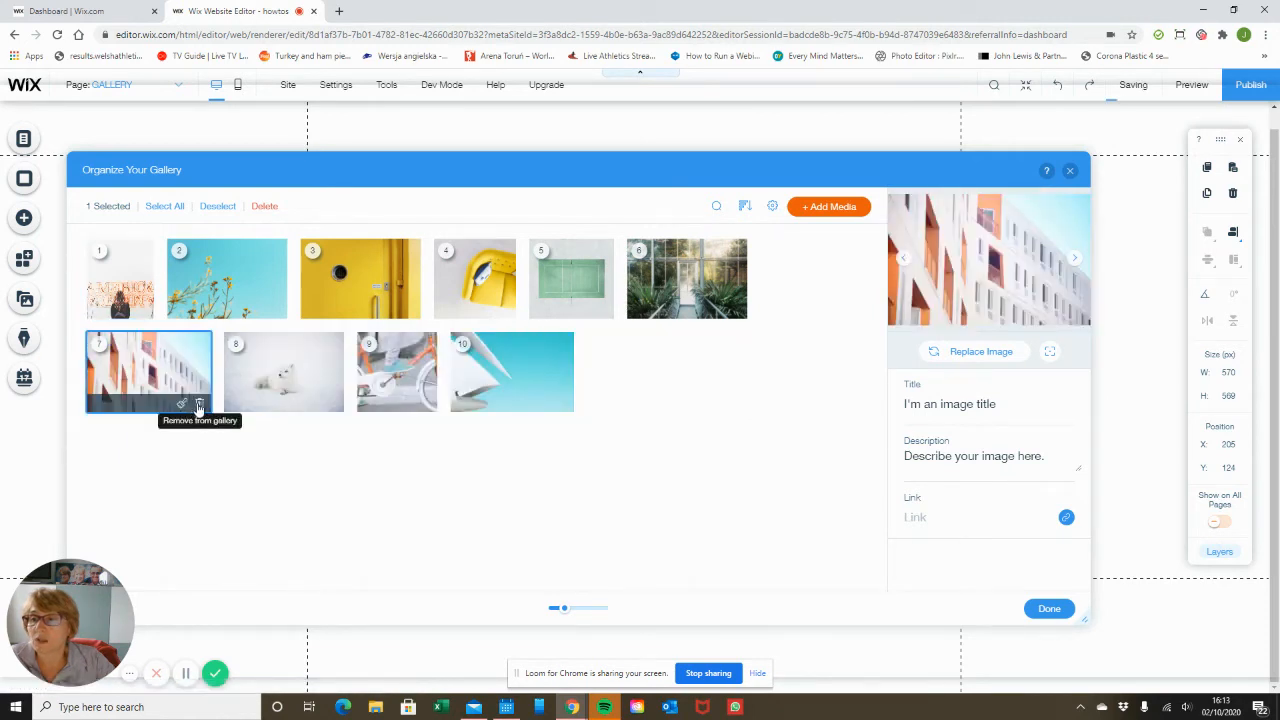
{"action": "left_click", "coordinate": [199, 404]}
{"action": "left_click", "coordinate": [199, 404]}
{"action": "left_click", "coordinate": [199, 404]}
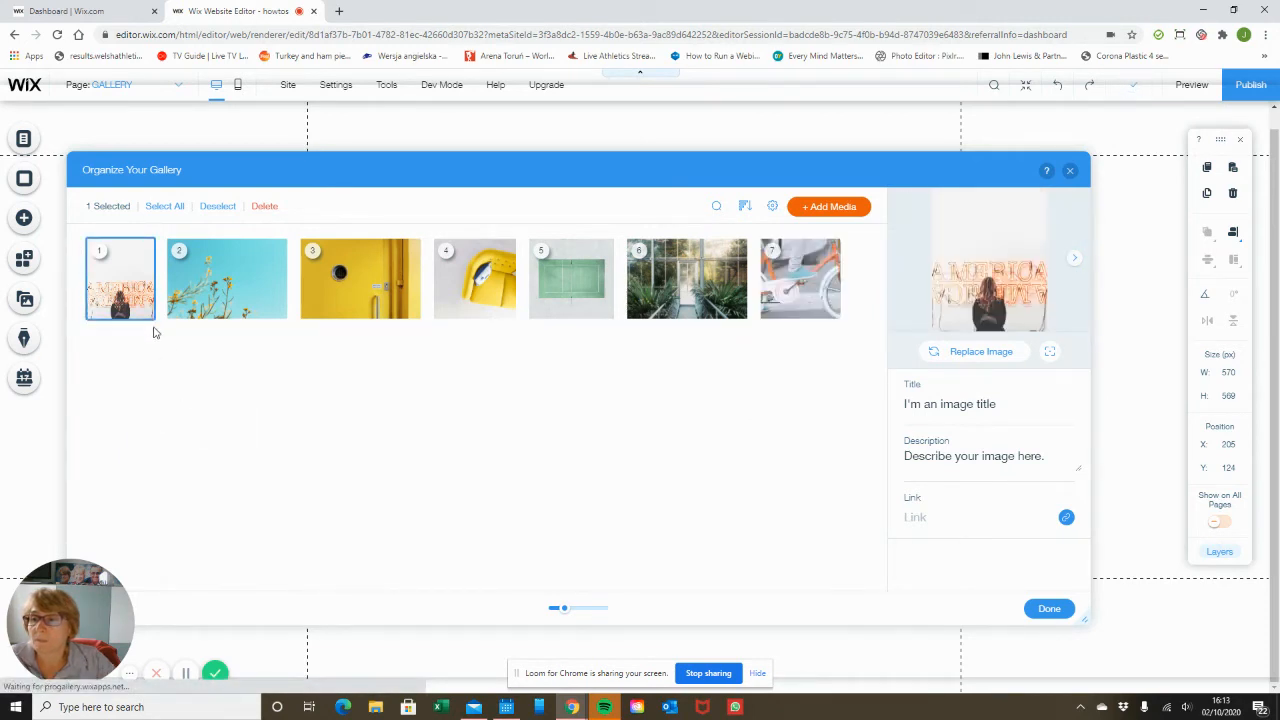
{"action": "left_click", "coordinate": [147, 311]}
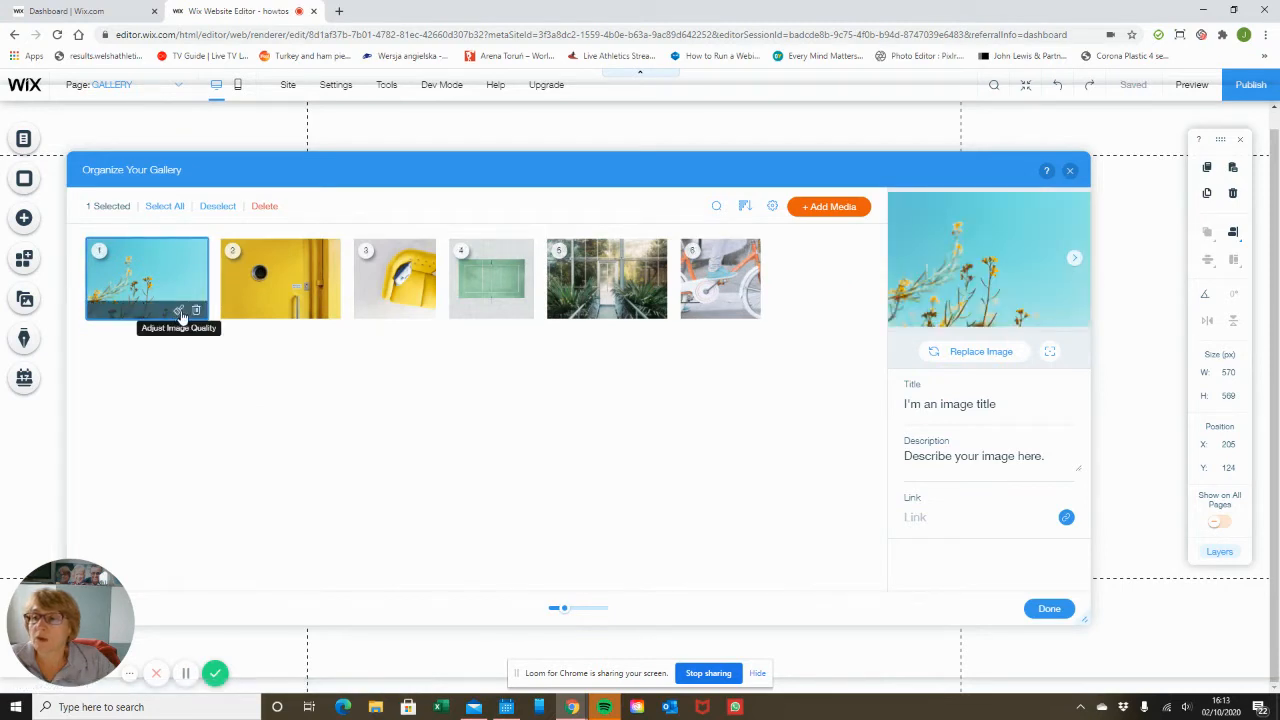
{"action": "left_click", "coordinate": [196, 311]}
{"action": "left_click", "coordinate": [196, 311]}
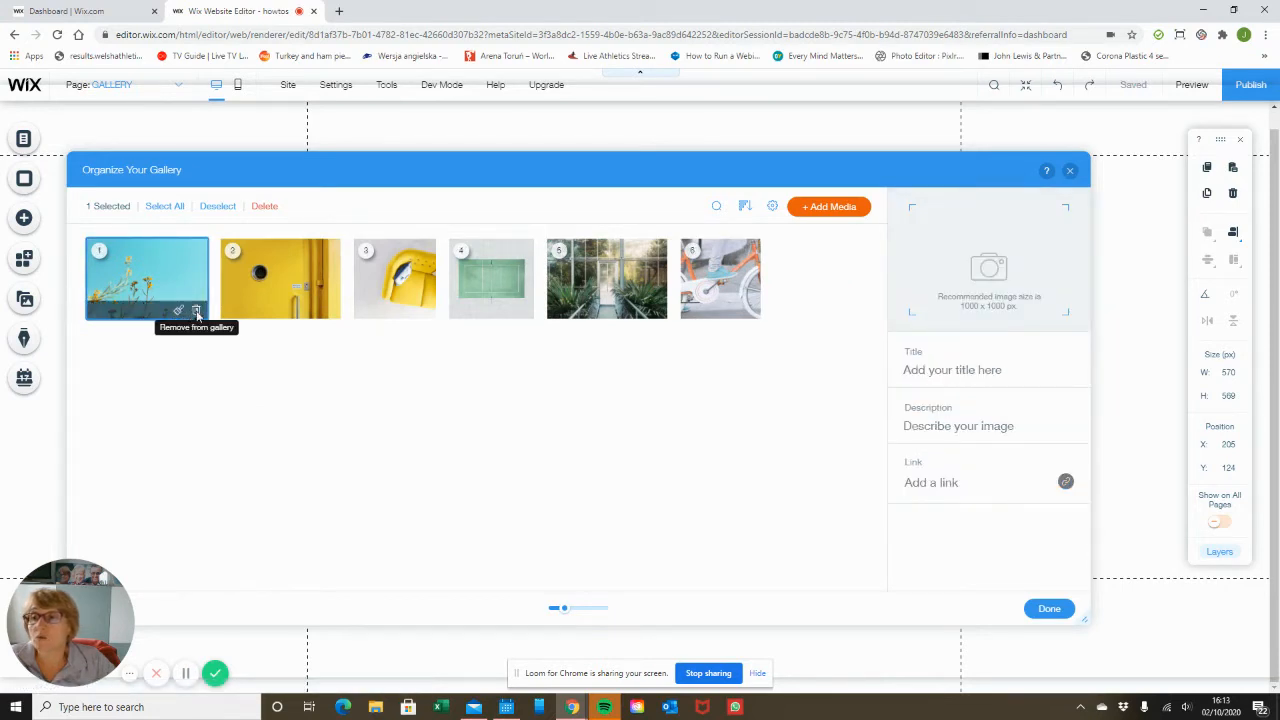
{"action": "left_click", "coordinate": [196, 311]}
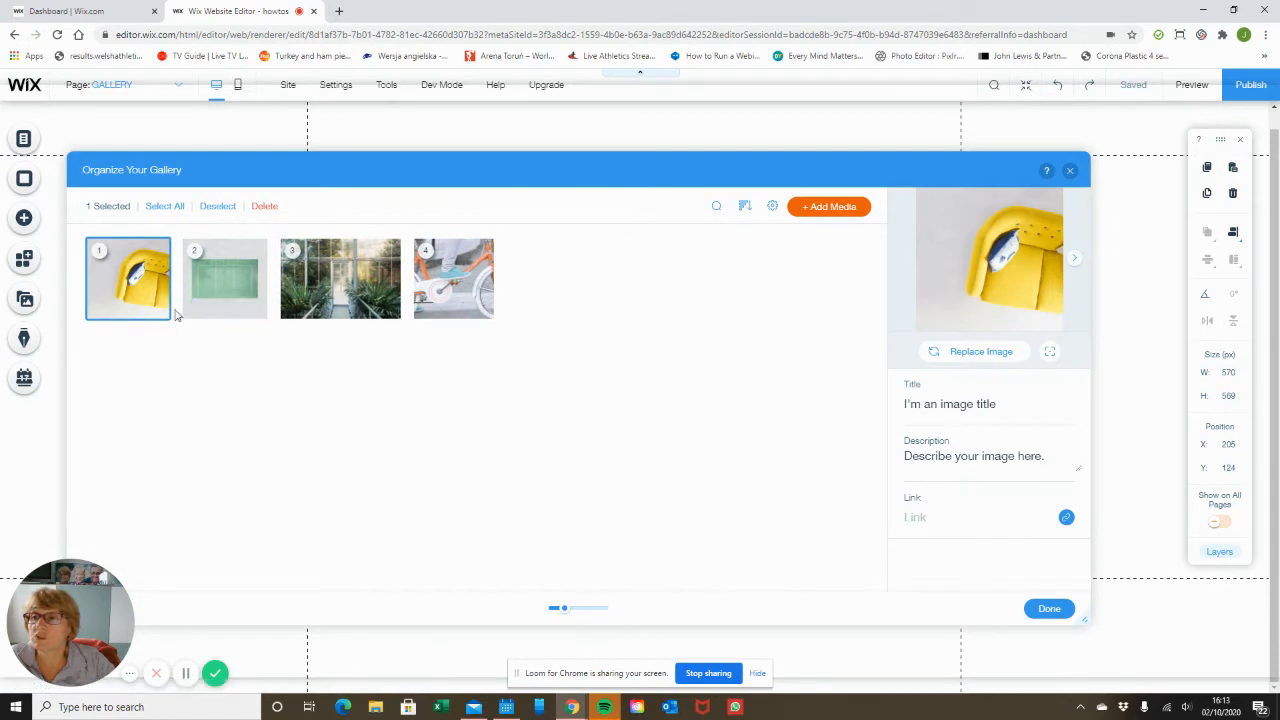
{"action": "left_click", "coordinate": [159, 311]}
{"action": "left_click", "coordinate": [159, 311]}
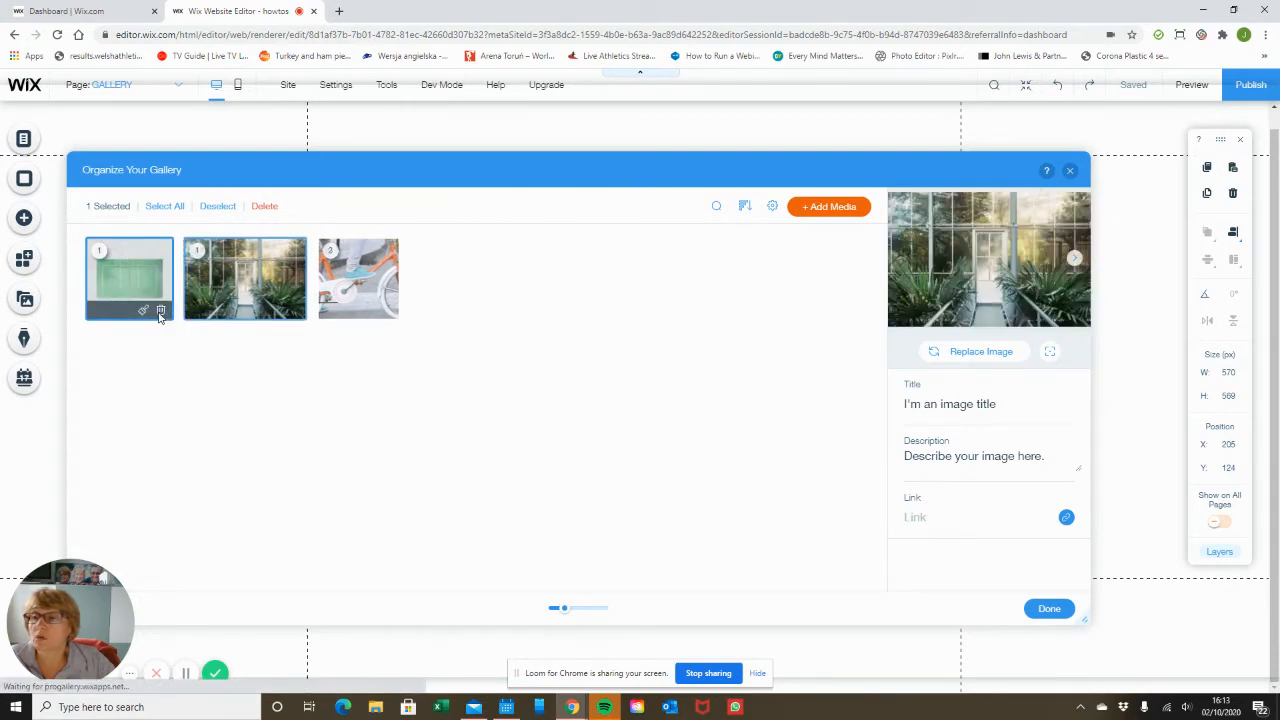
{"action": "left_click", "coordinate": [194, 311]}
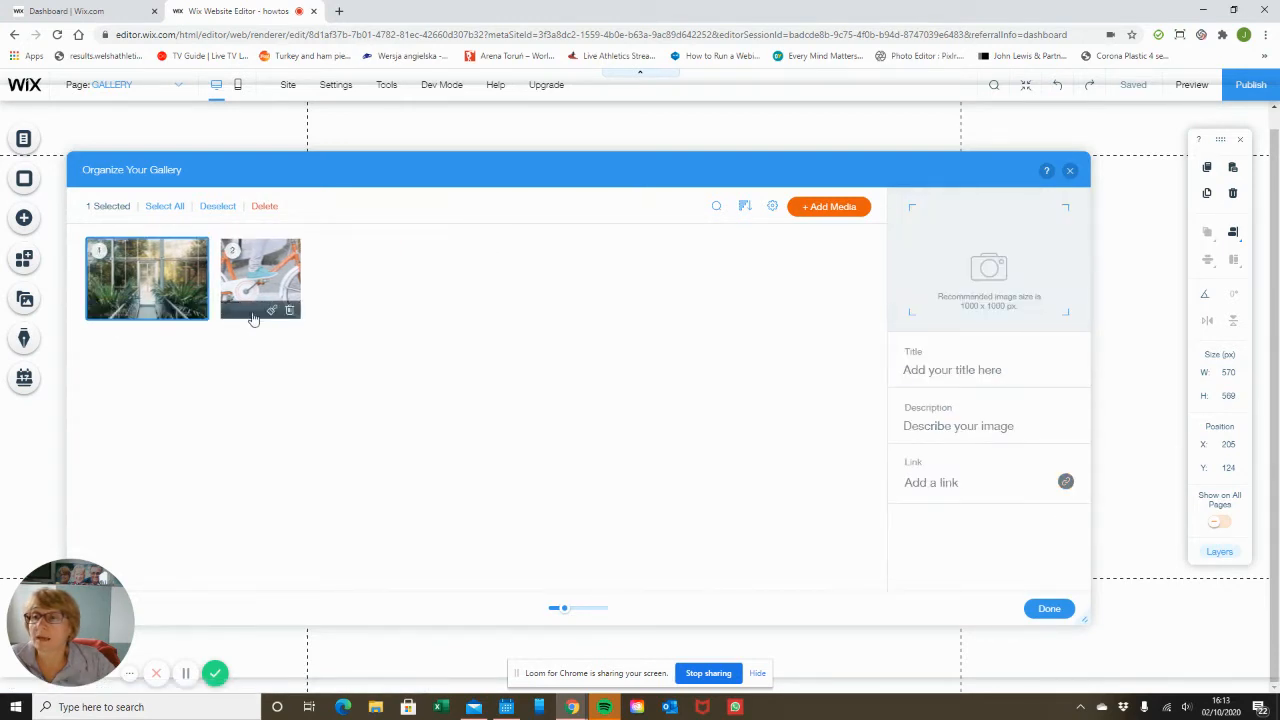
{"action": "left_click", "coordinate": [222, 314]}
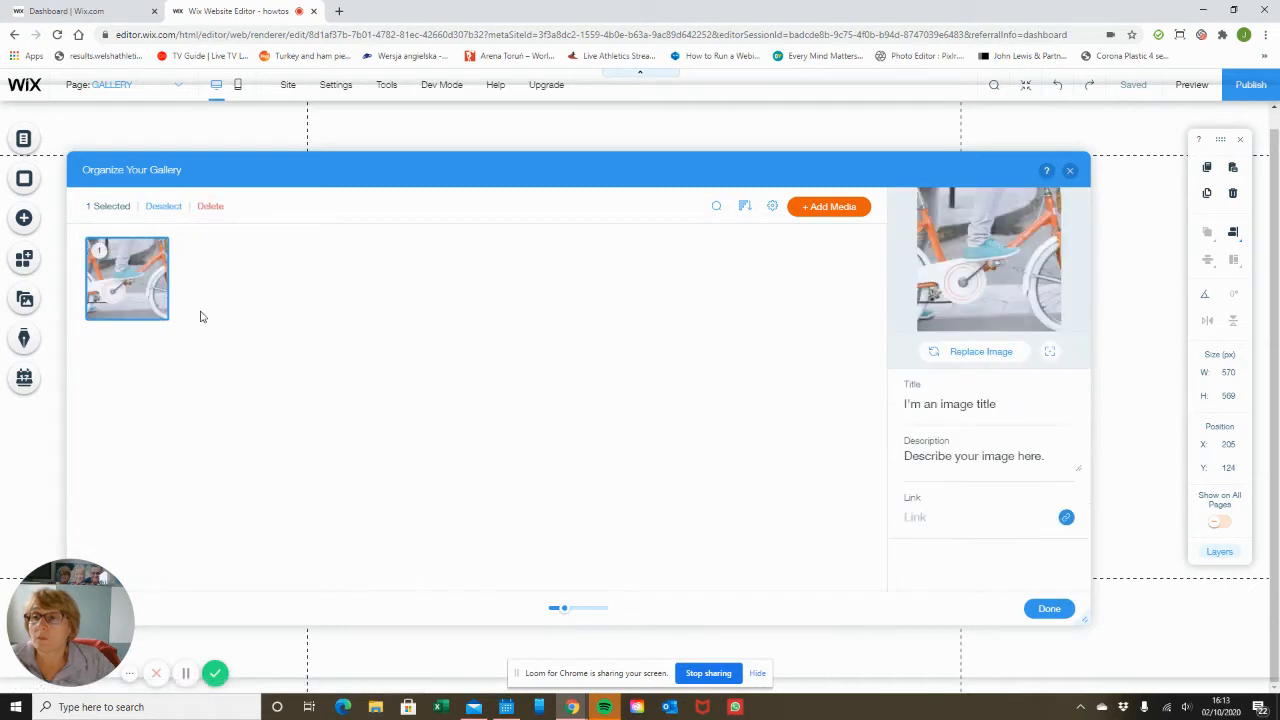
{"action": "left_click", "coordinate": [160, 311]}
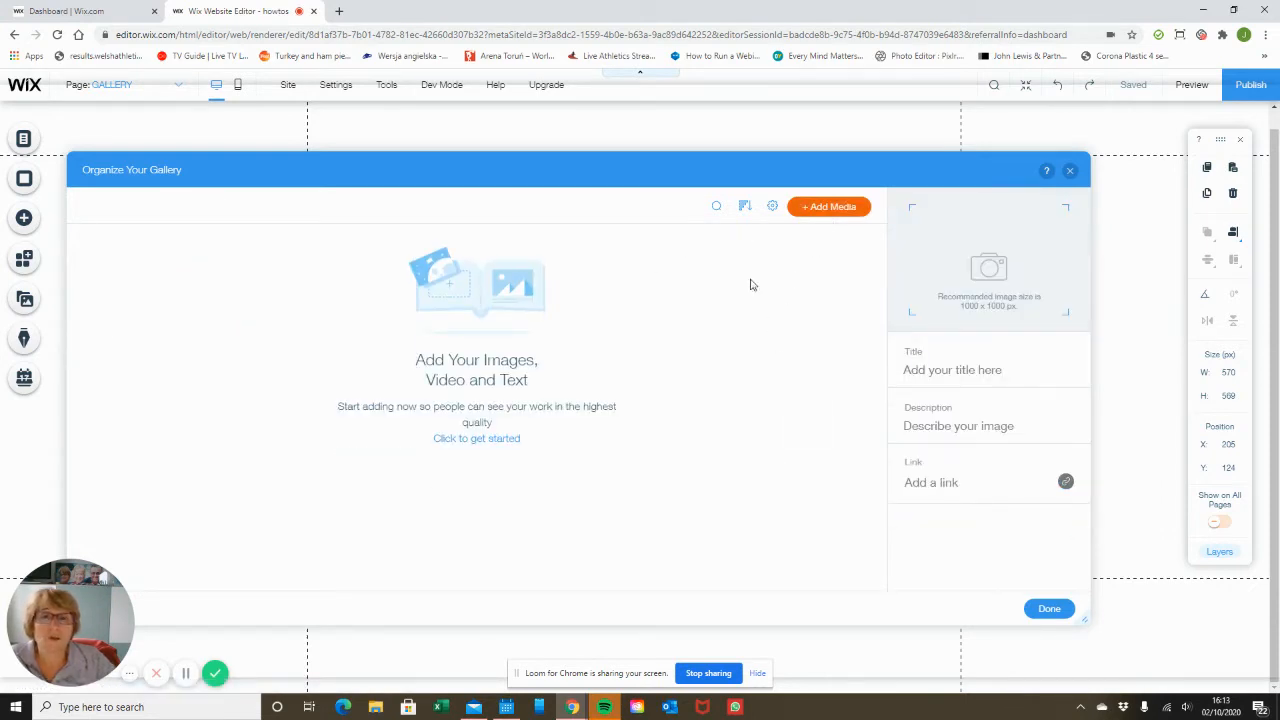
Inspect the gallery settings for where new items go and how they are named.
{"action": "left_click", "coordinate": [773, 207]}
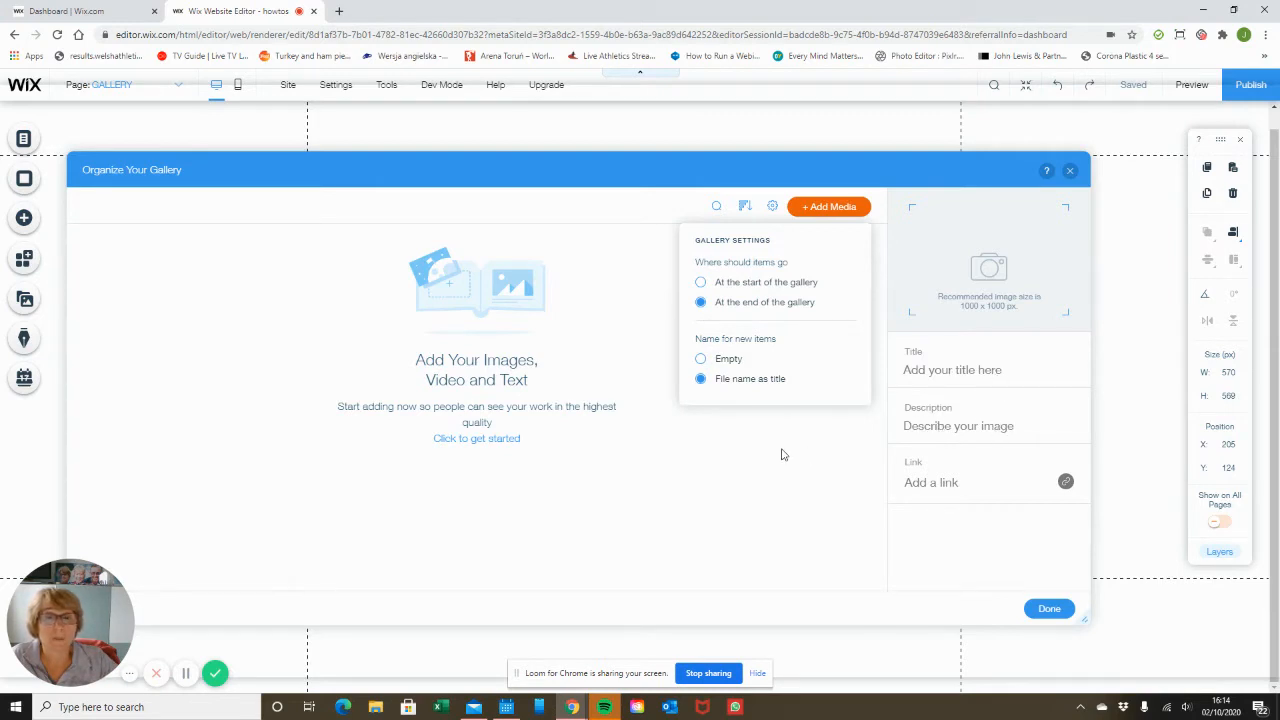
{"action": "left_click", "coordinate": [783, 455]}
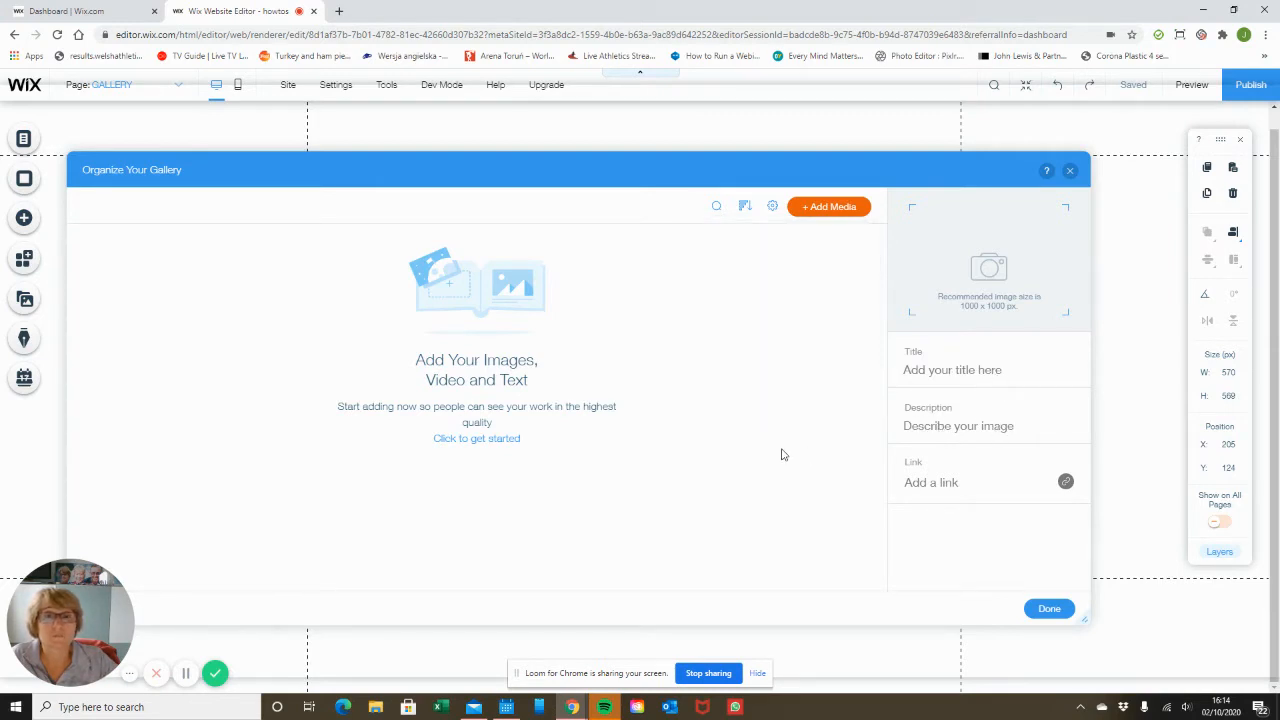
Open the image picker for adding media to the gallery from the site files.
{"action": "left_click", "coordinate": [831, 209]}
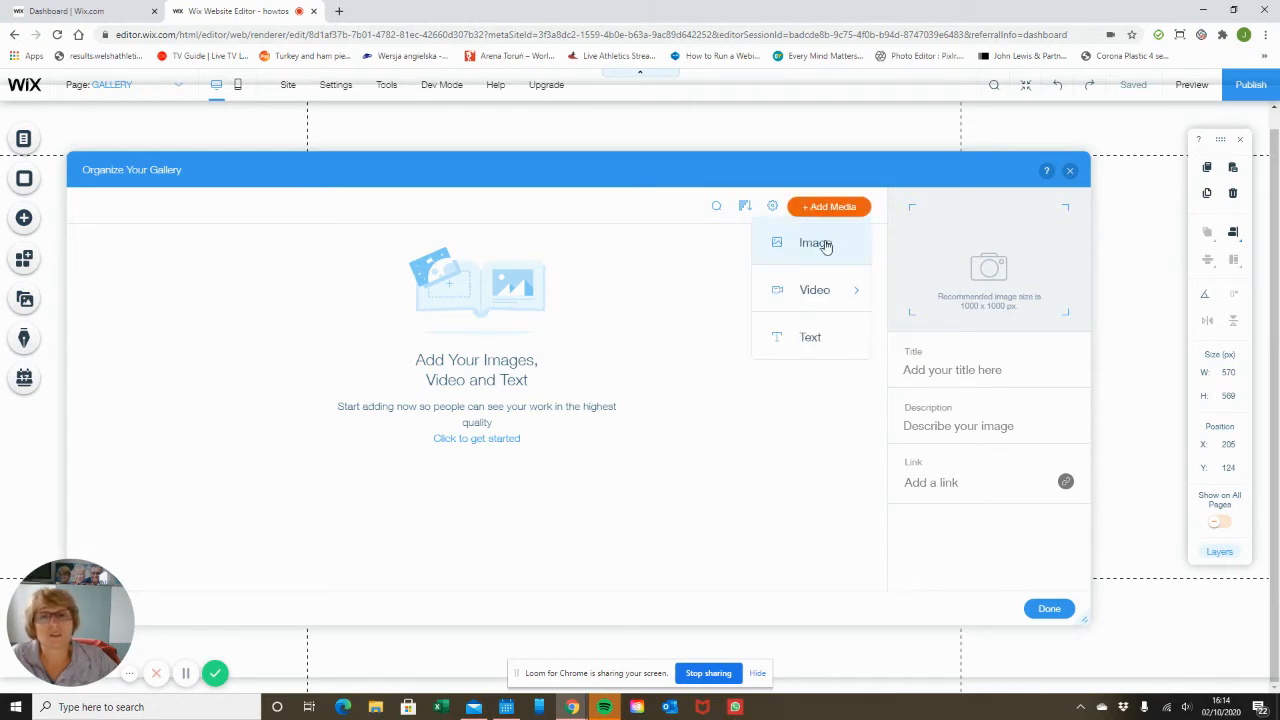
{"action": "left_click", "coordinate": [826, 245]}
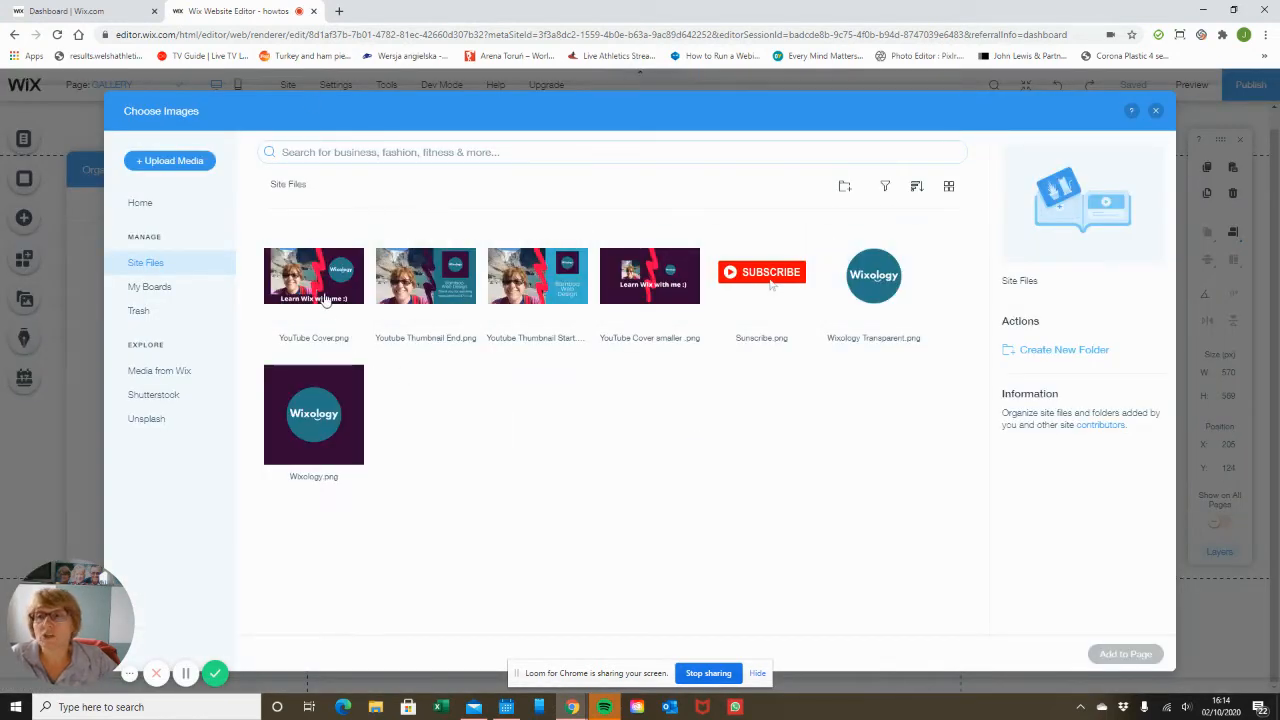
{"action": "mouse_move", "coordinate": [324, 300]}
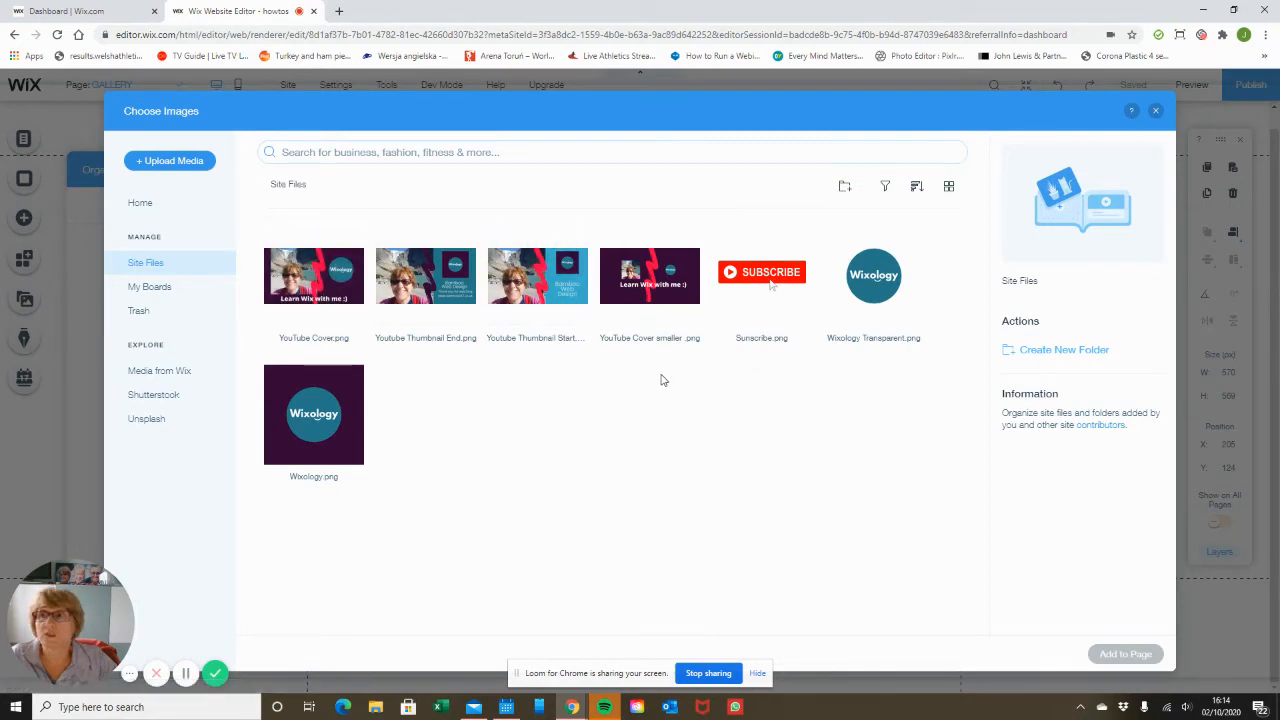
{"action": "left_click", "coordinate": [166, 162]}
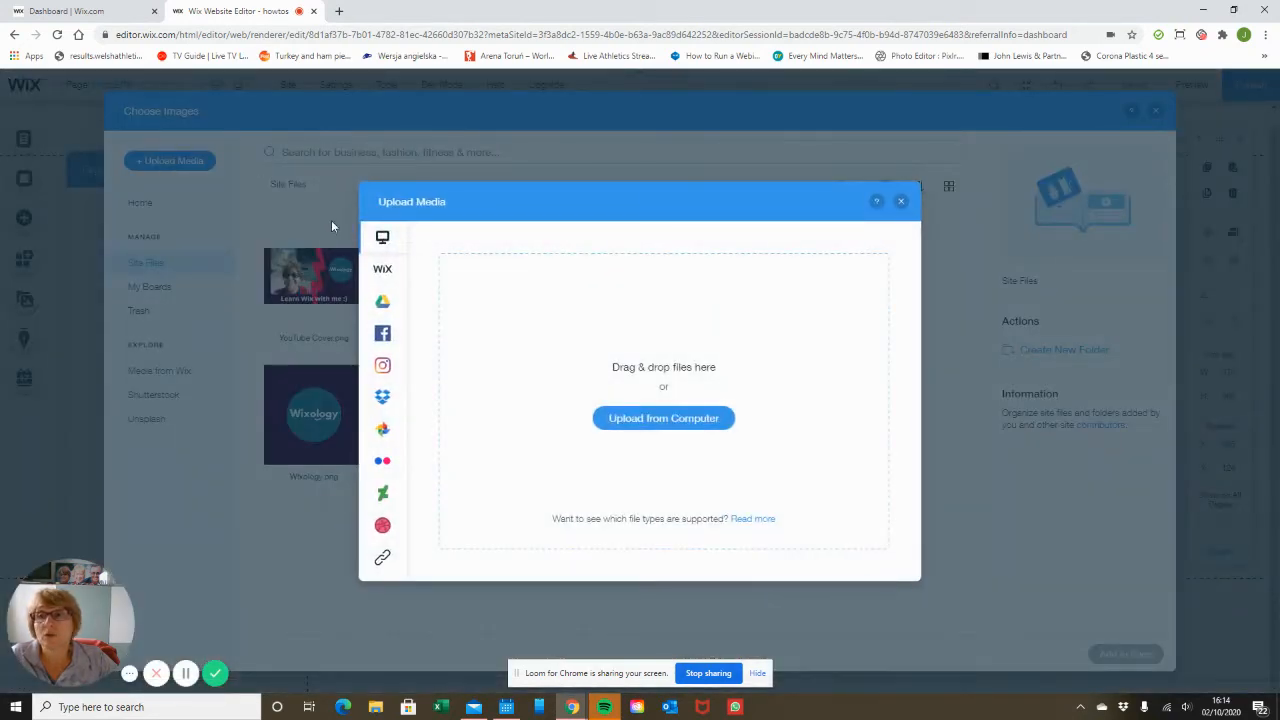
{"action": "mouse_move", "coordinate": [375, 525]}
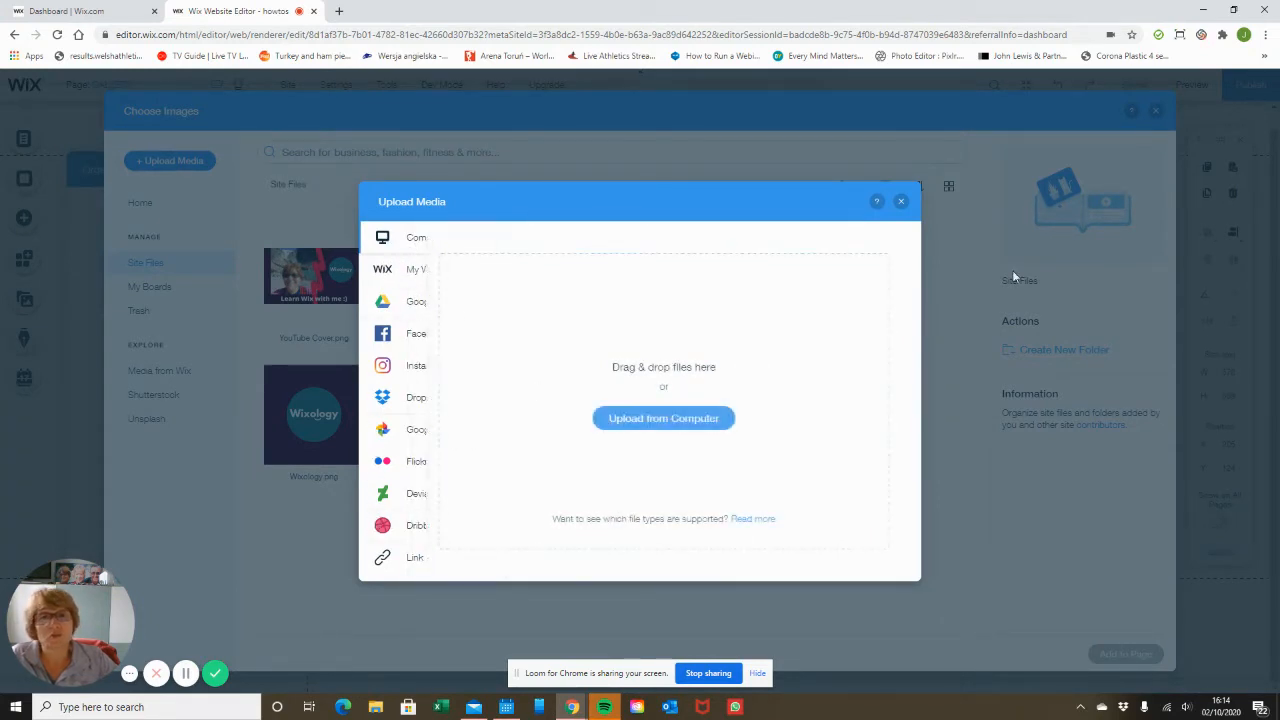
{"action": "left_click", "coordinate": [903, 203]}
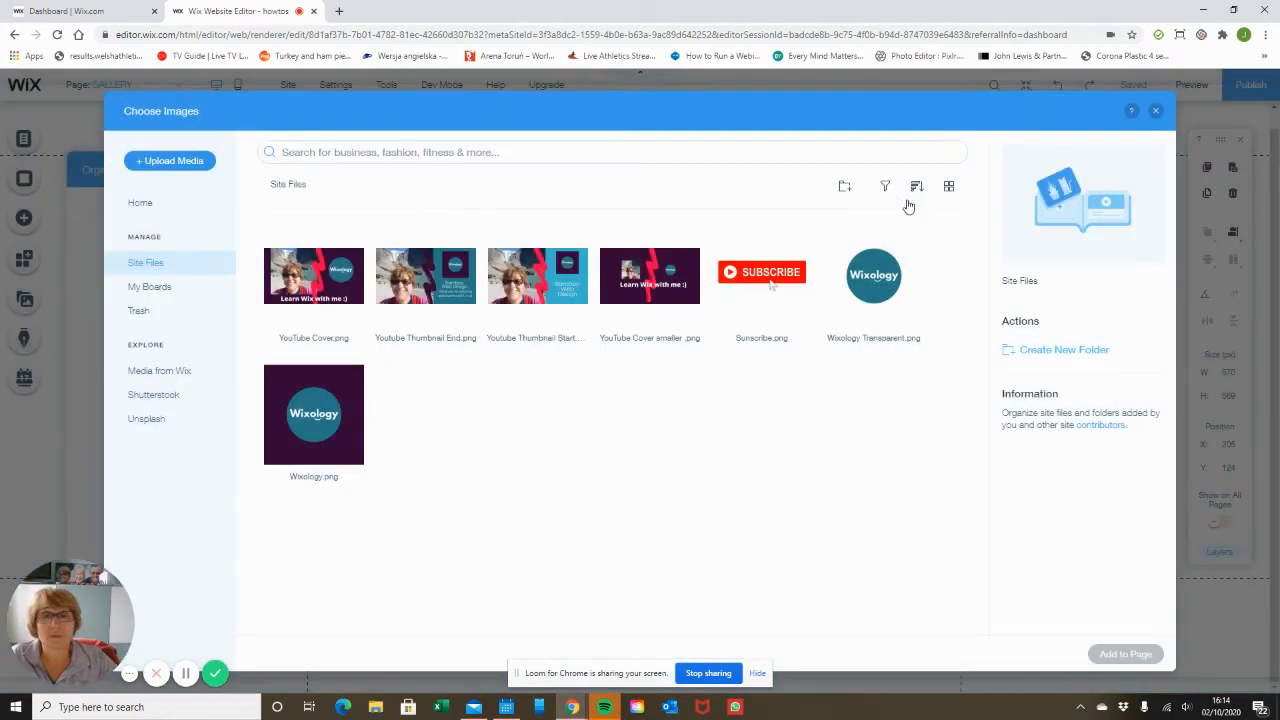
Add YouTube Cover.png and both Youtube Thumbnail images to the gallery, moving Youtube Thumbnail End.png to first place.
{"action": "left_click", "coordinate": [328, 307]}
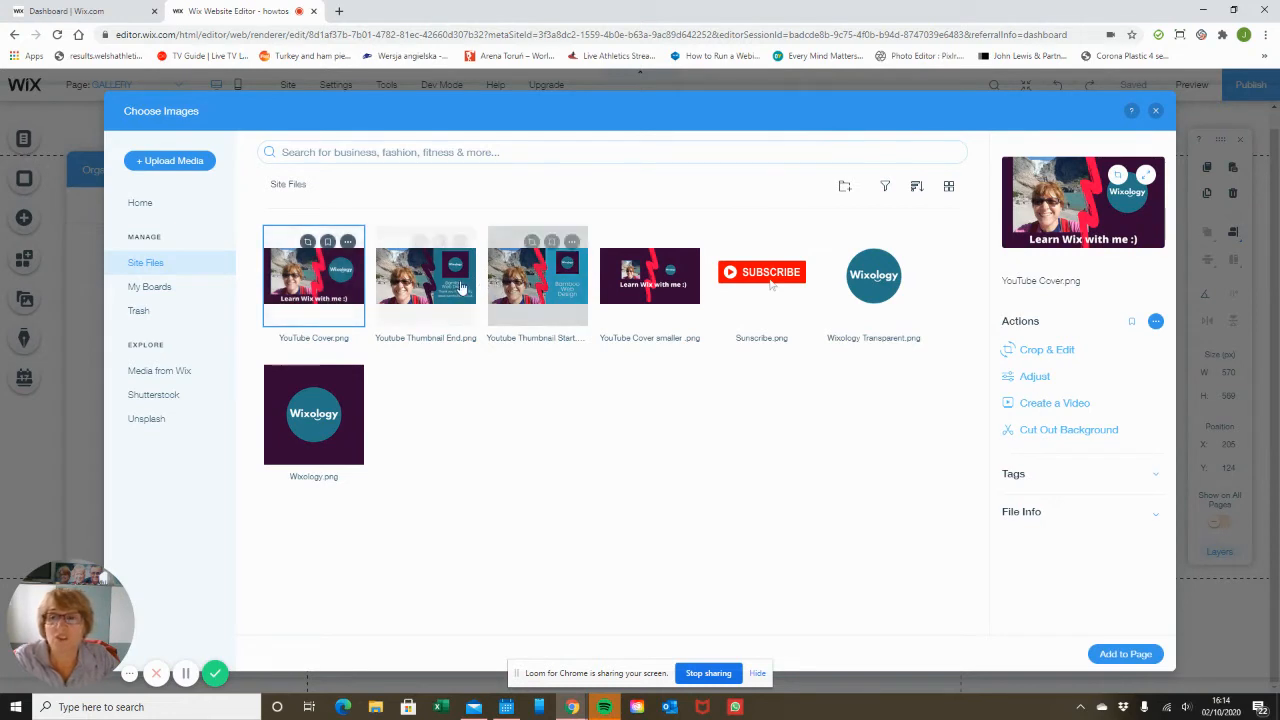
{"action": "left_click", "coordinate": [419, 241]}
{"action": "left_click", "coordinate": [531, 241]}
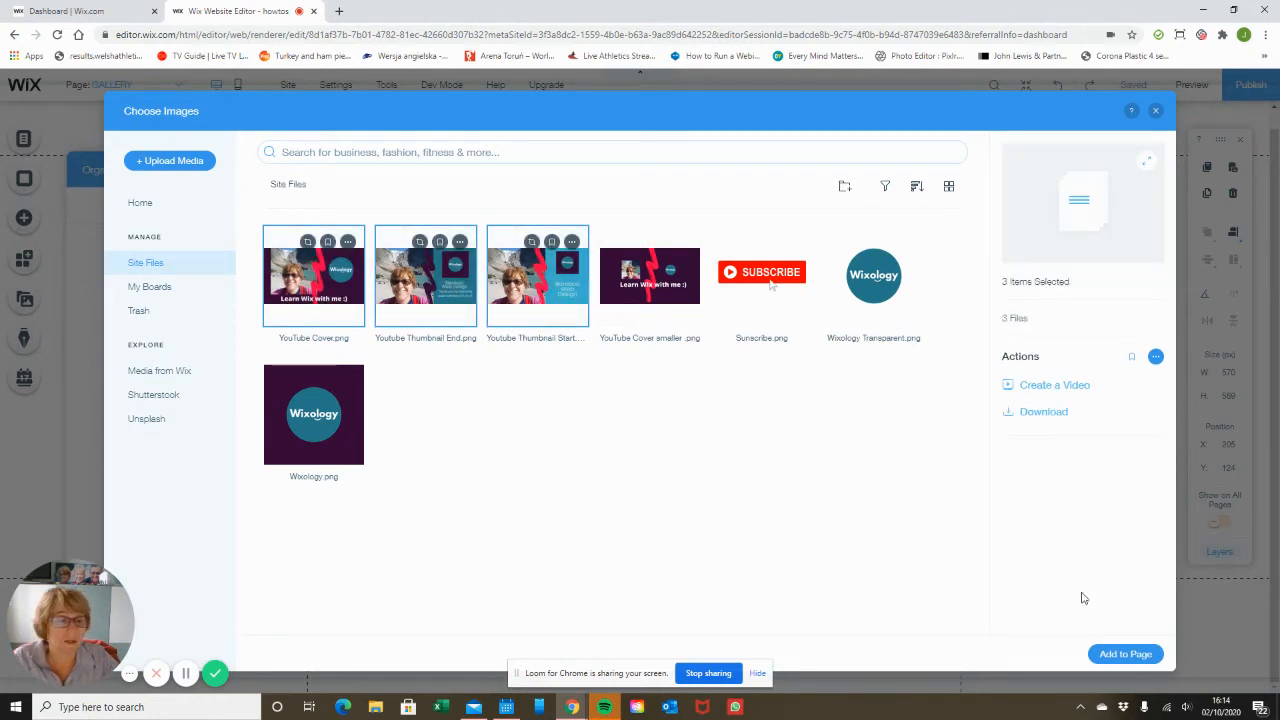
{"action": "left_click", "coordinate": [1125, 655]}
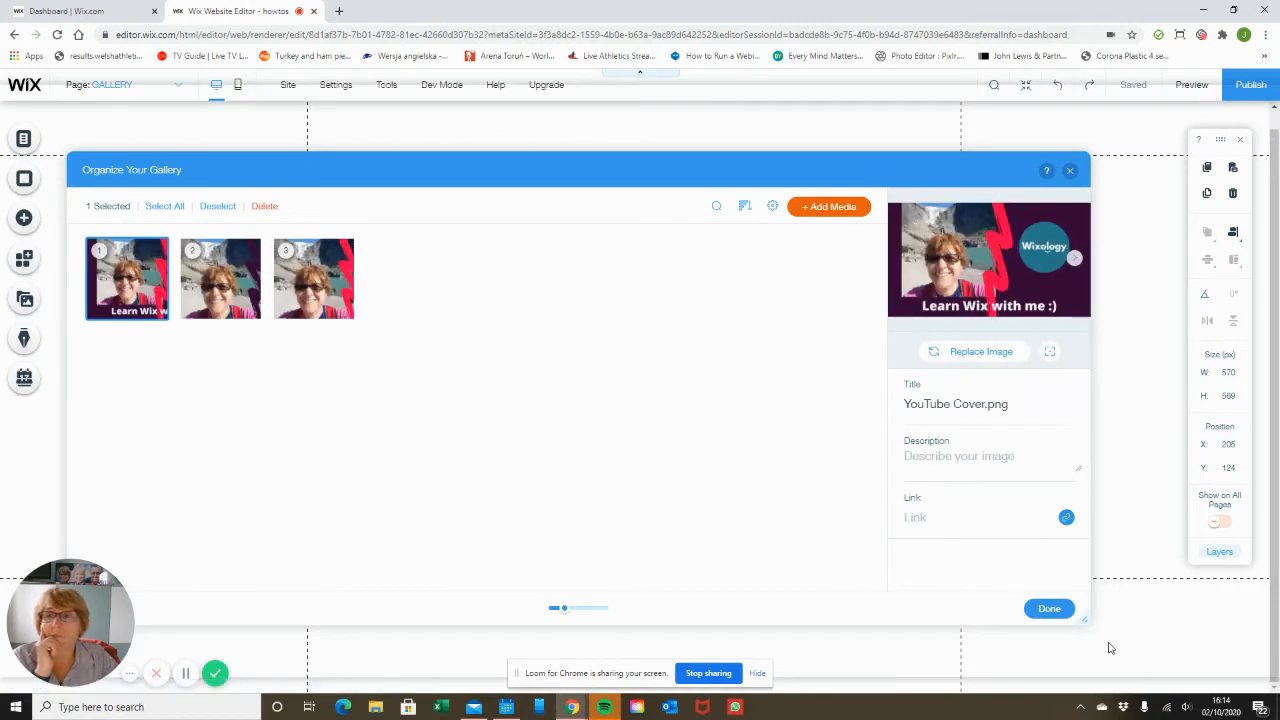
{"action": "left_click_drag", "start_coordinate": [228, 268], "coordinate": [110, 262]}
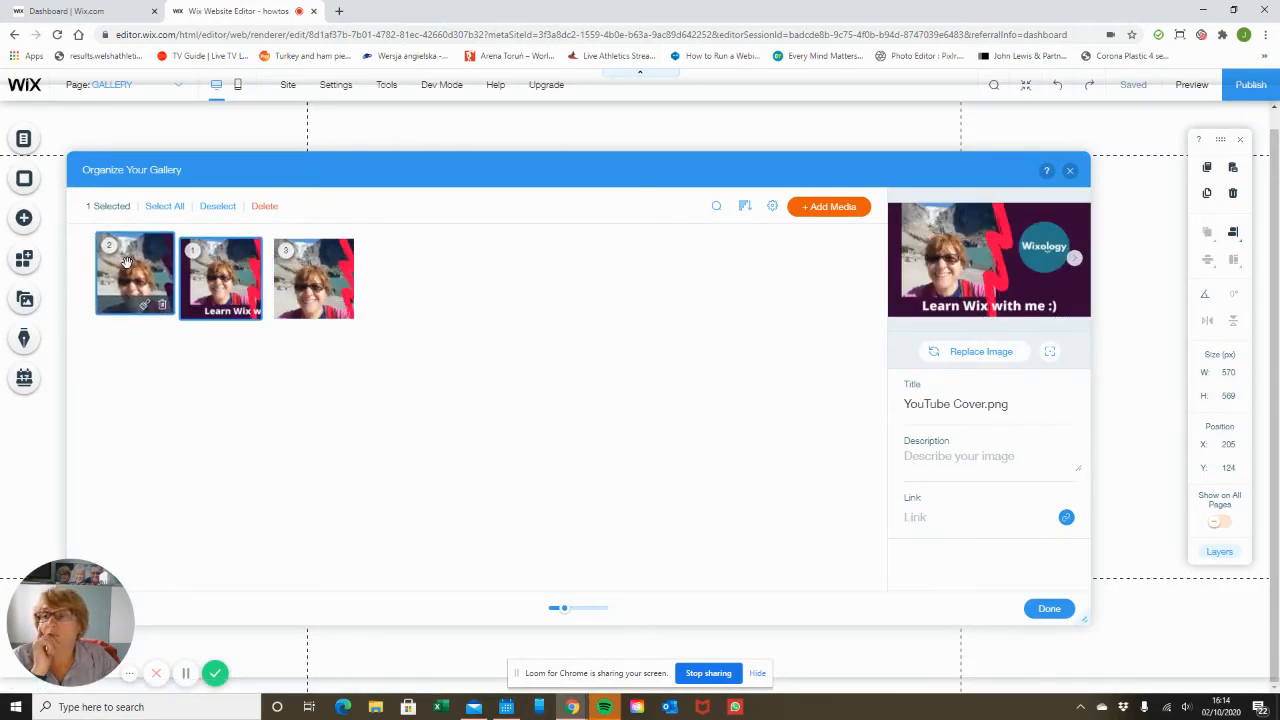
Add YouTube Cover smaller .png from the site files to the gallery.
{"action": "left_click", "coordinate": [821, 208]}
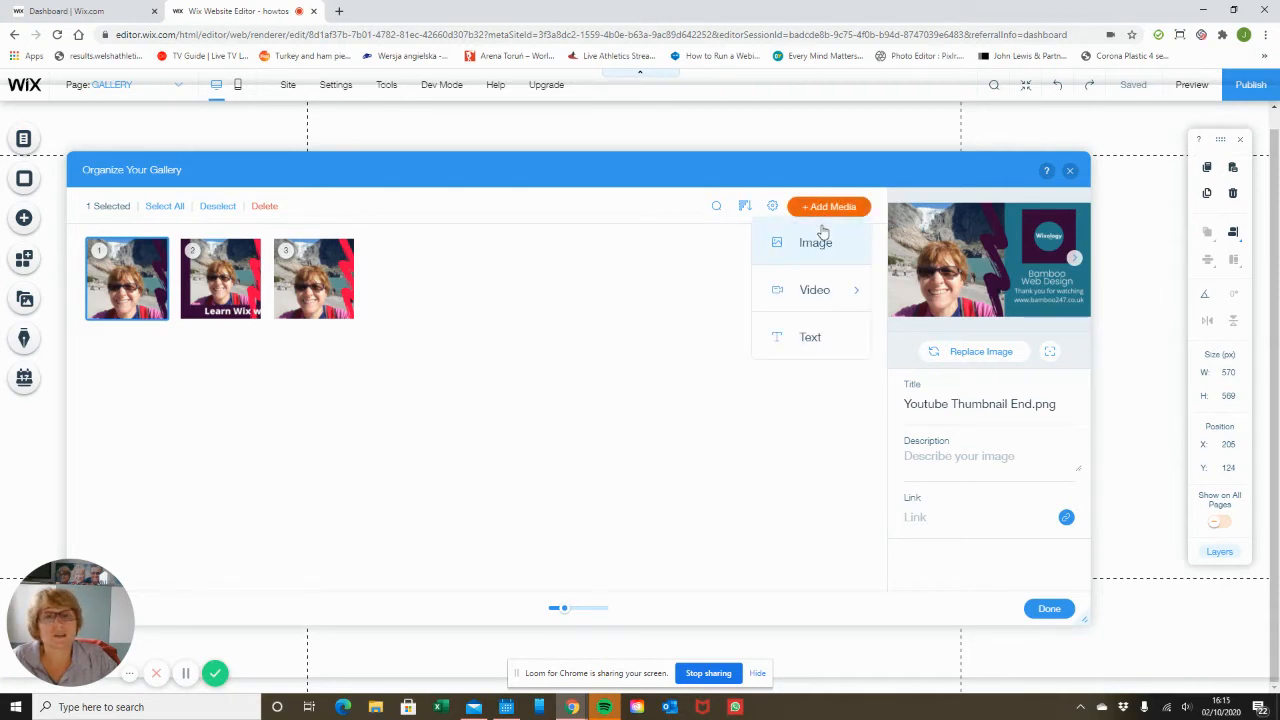
{"action": "left_click", "coordinate": [822, 241]}
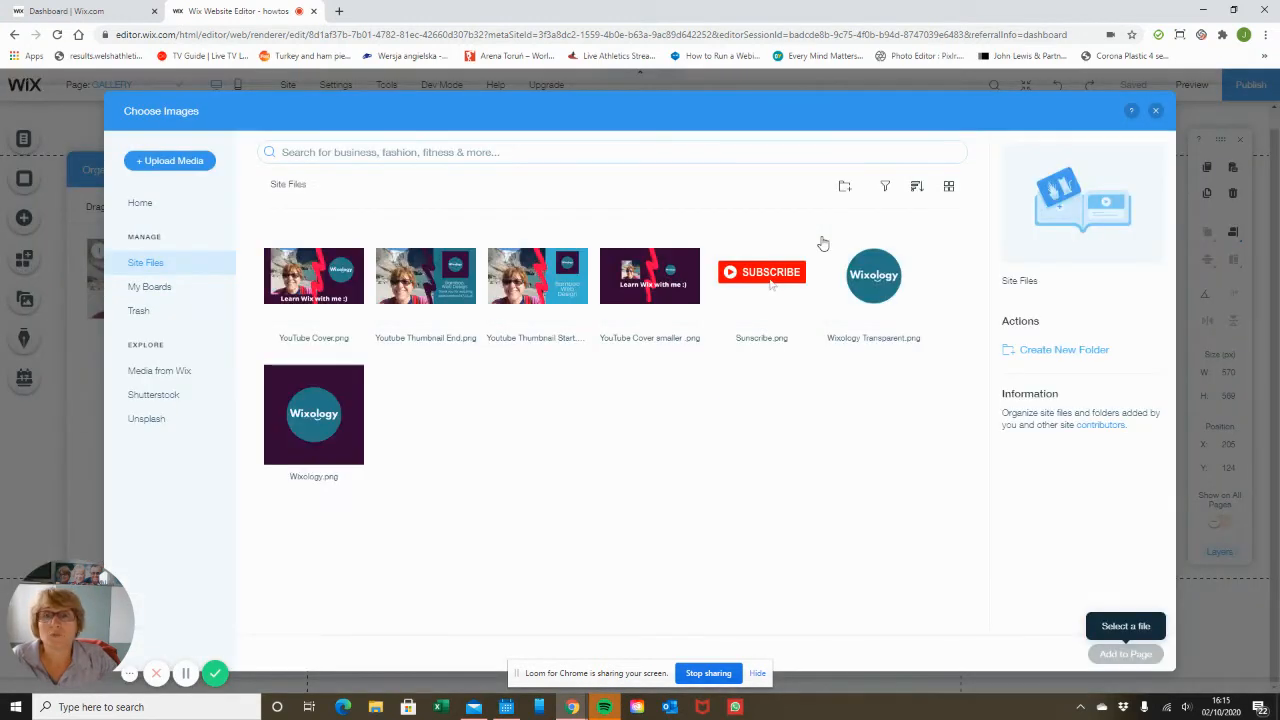
{"action": "left_click", "coordinate": [632, 276]}
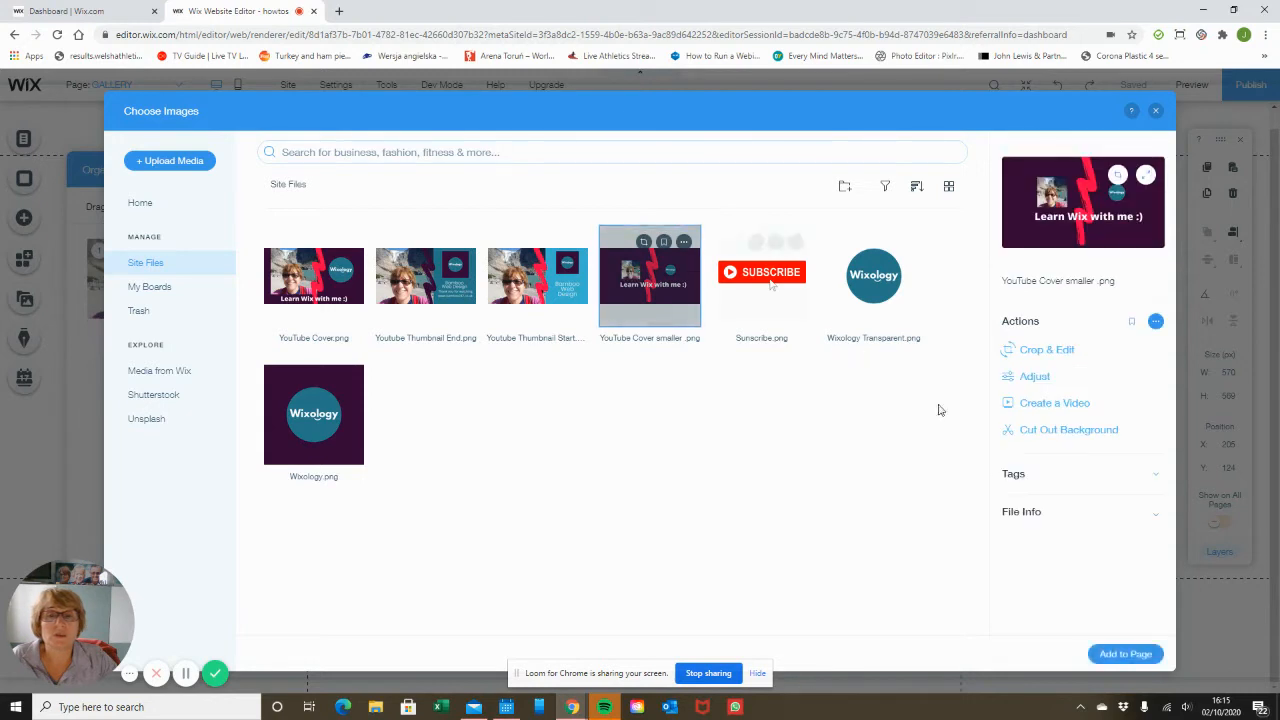
{"action": "left_click", "coordinate": [1128, 654]}
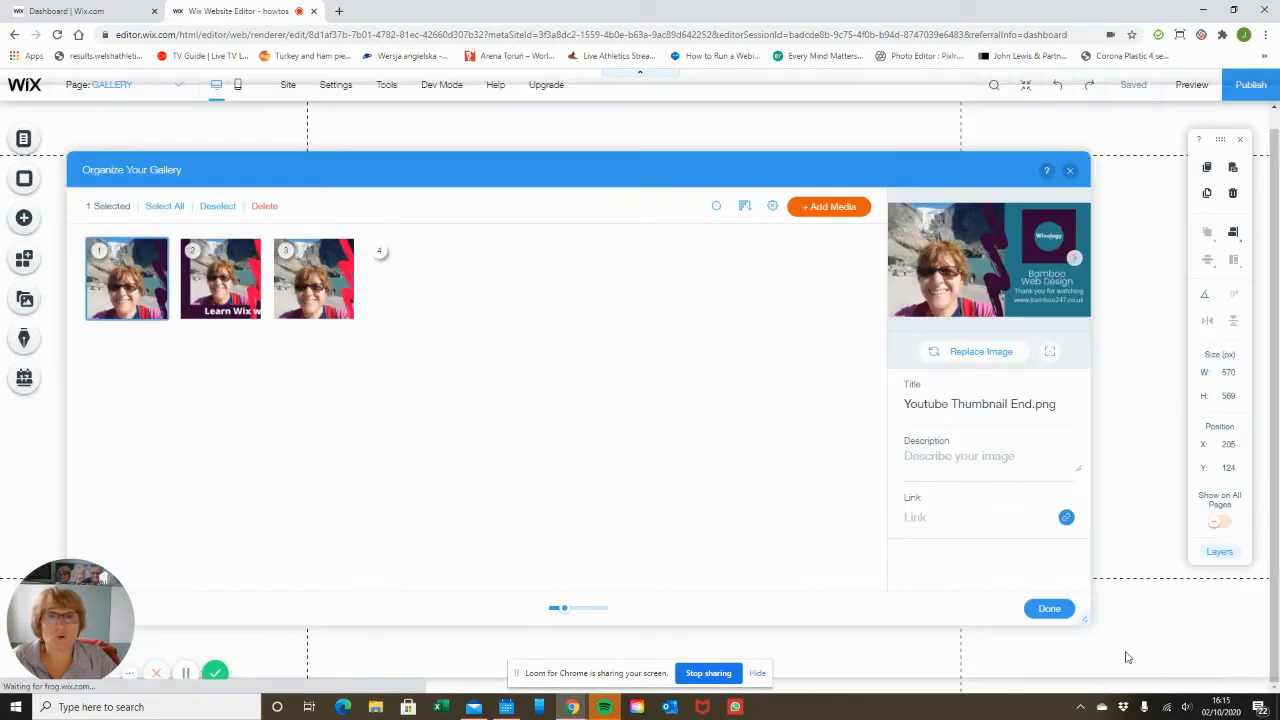
Add the Yoga Practice video from Media from Wix to the gallery.
{"action": "left_click", "coordinate": [815, 208]}
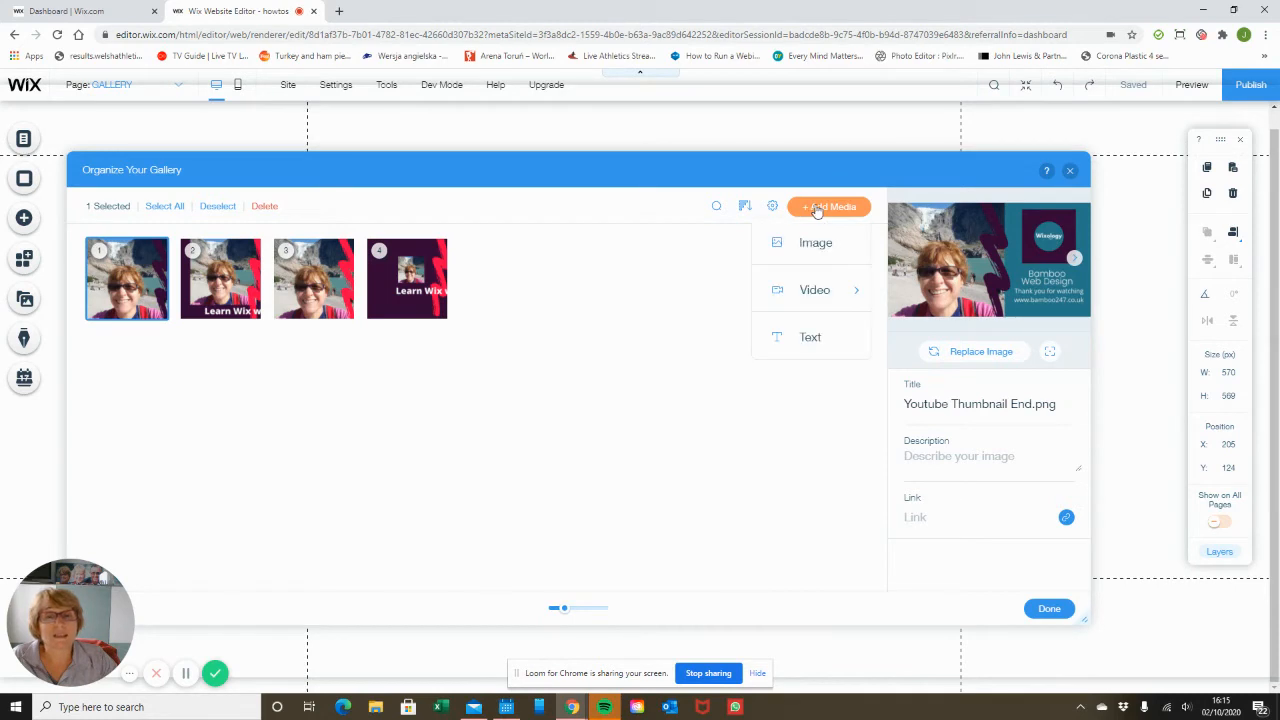
{"action": "mouse_move", "coordinate": [815, 291]}
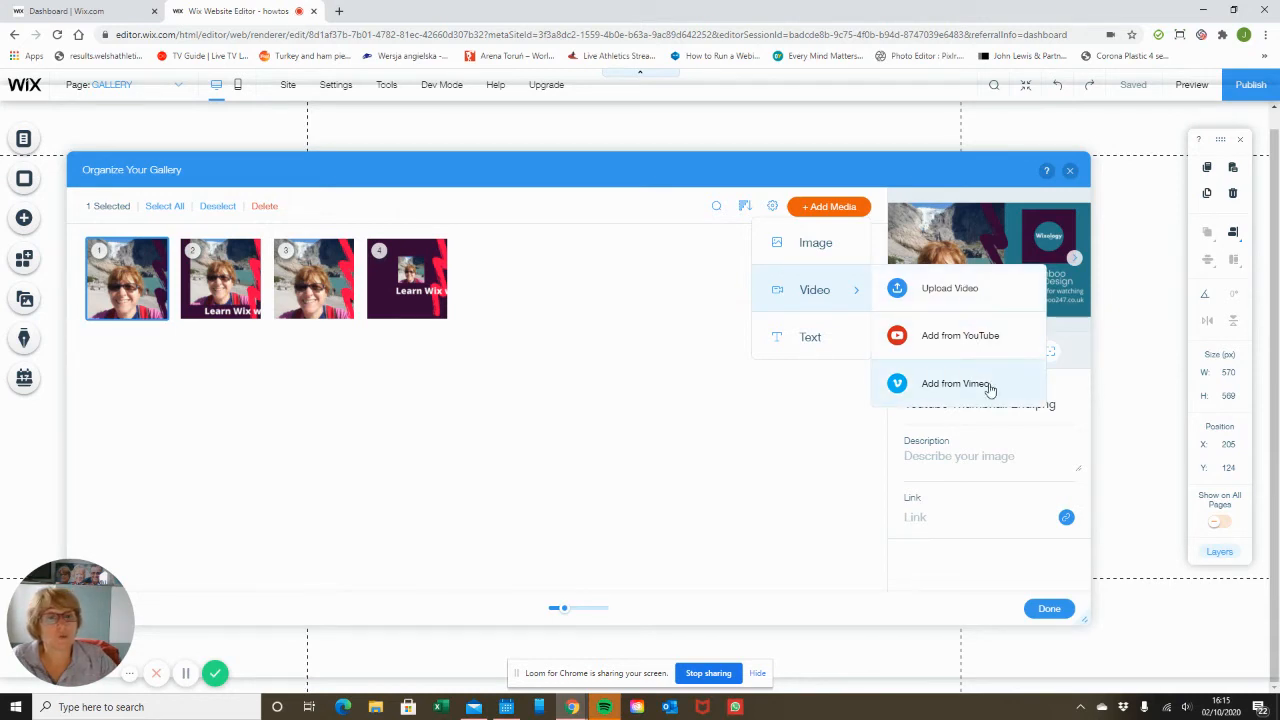
{"action": "left_click", "coordinate": [950, 288]}
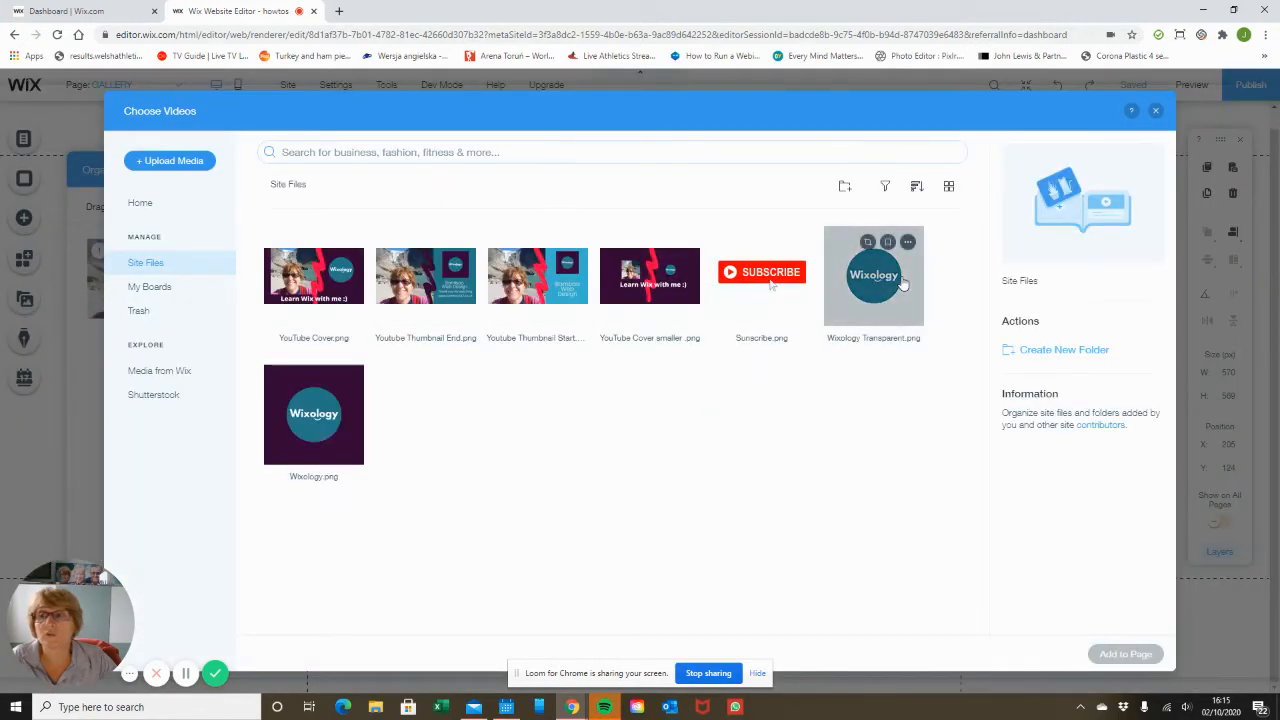
{"action": "left_click", "coordinate": [180, 372]}
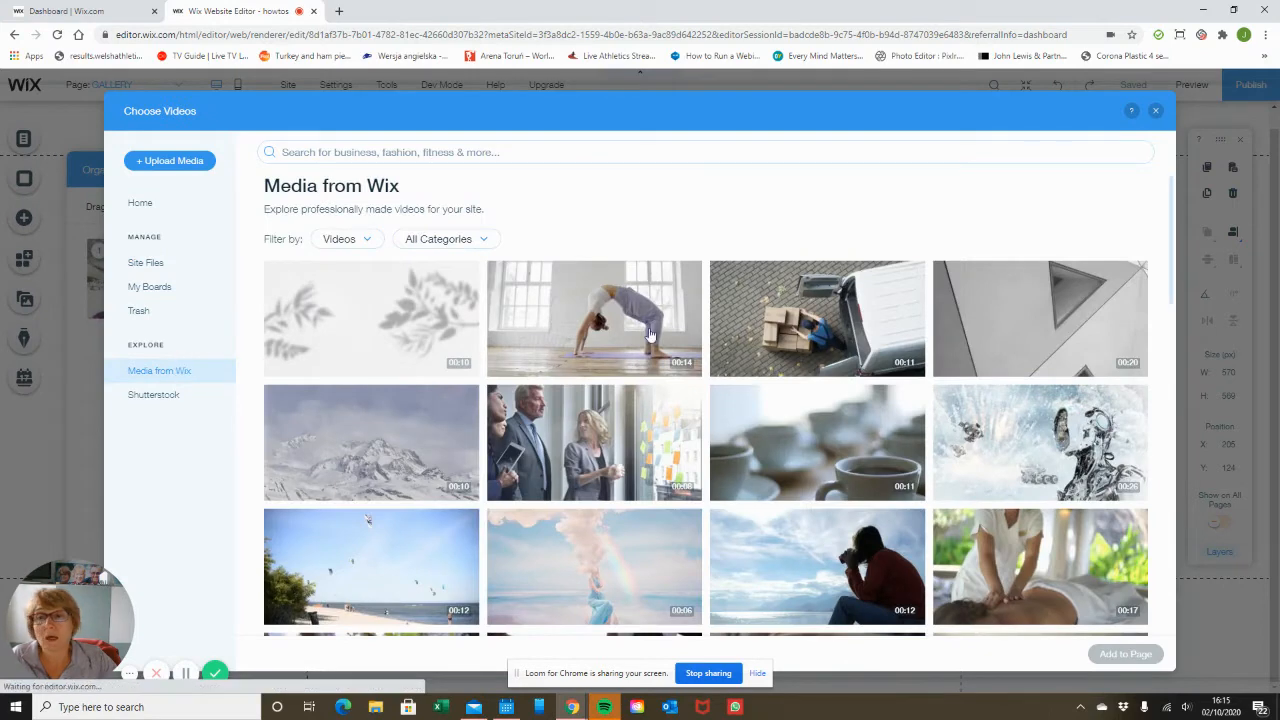
{"action": "left_click", "coordinate": [650, 335]}
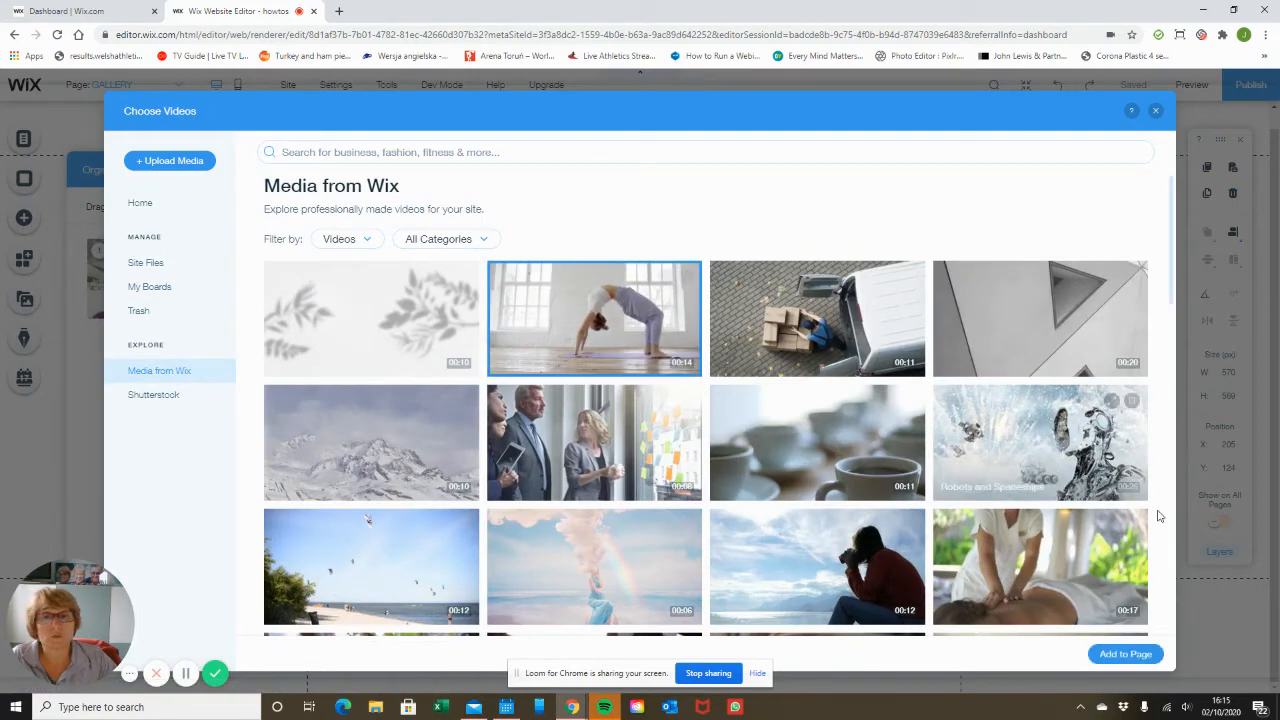
{"action": "left_click", "coordinate": [1143, 655]}
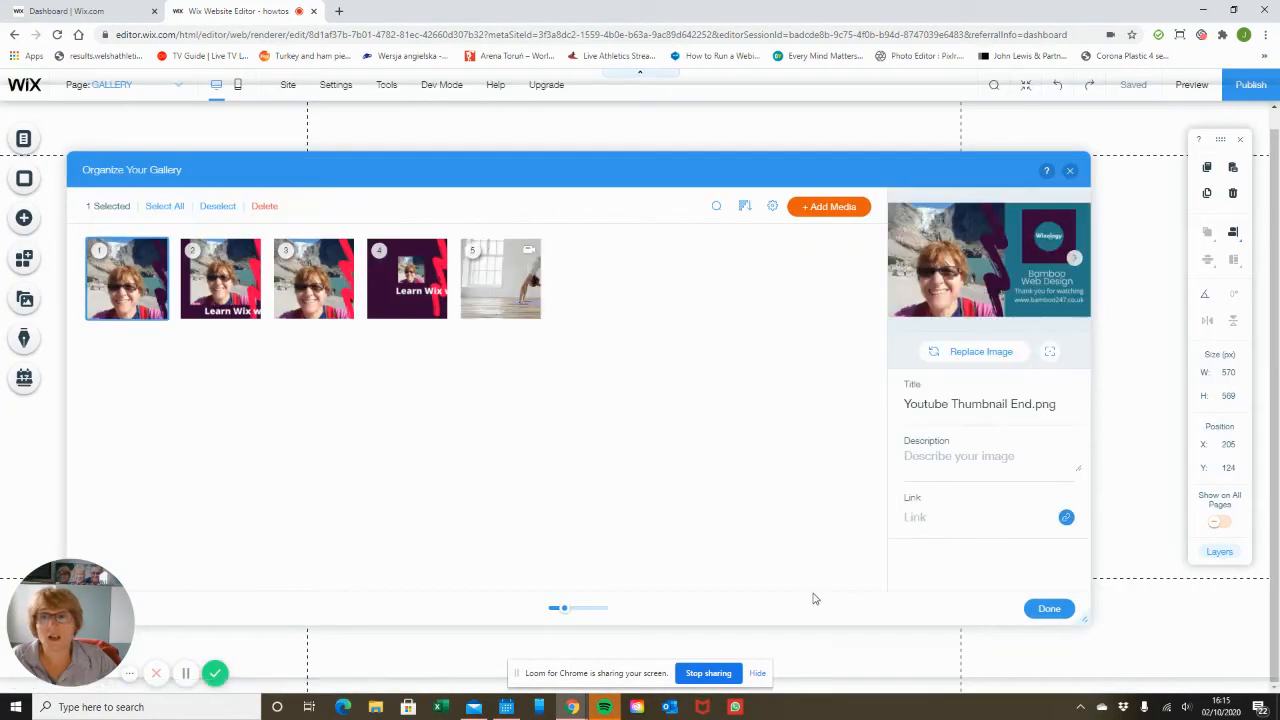
Add a text item with an orange fill colour to the gallery.
{"action": "left_click", "coordinate": [815, 208]}
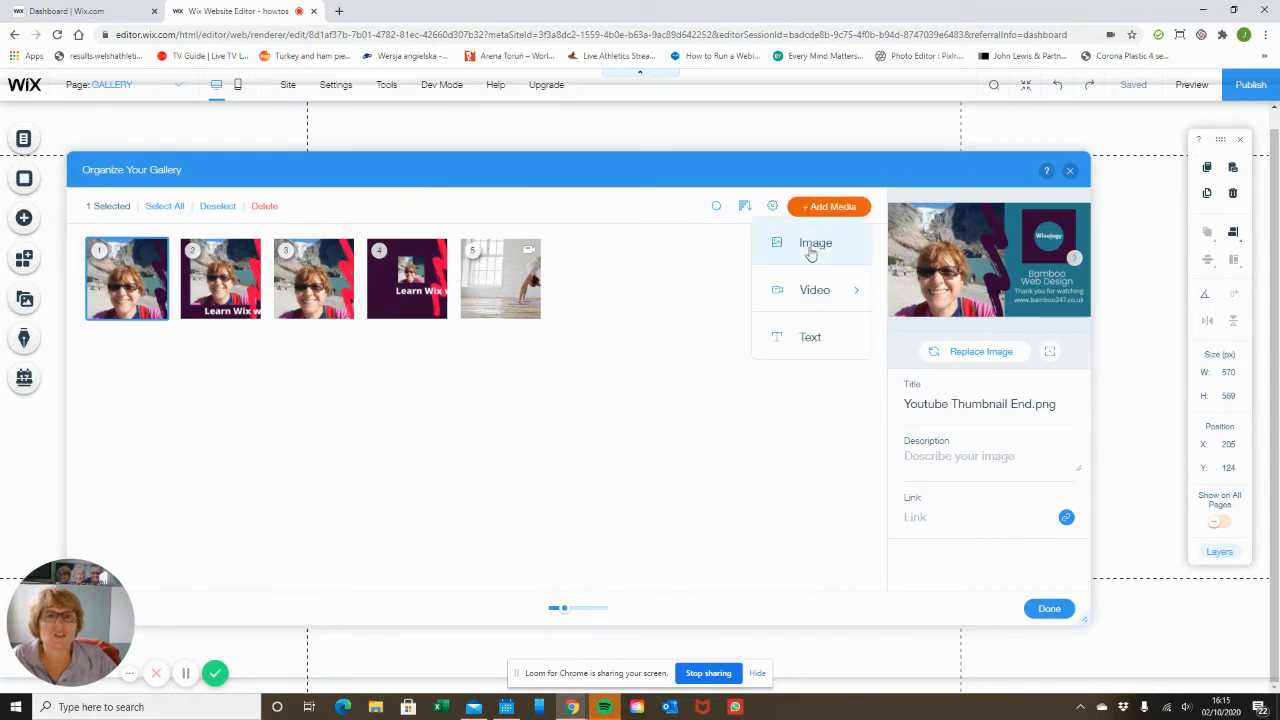
{"action": "left_click", "coordinate": [810, 337]}
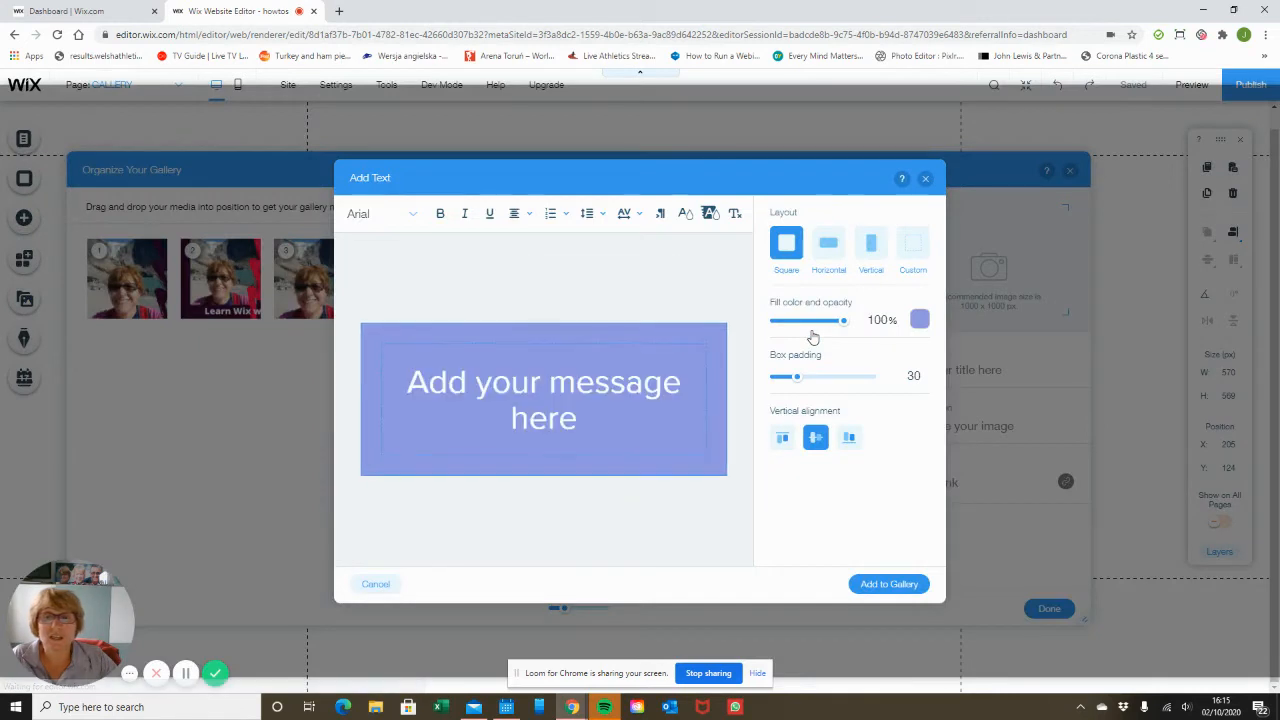
{"action": "left_click", "coordinate": [583, 408]}
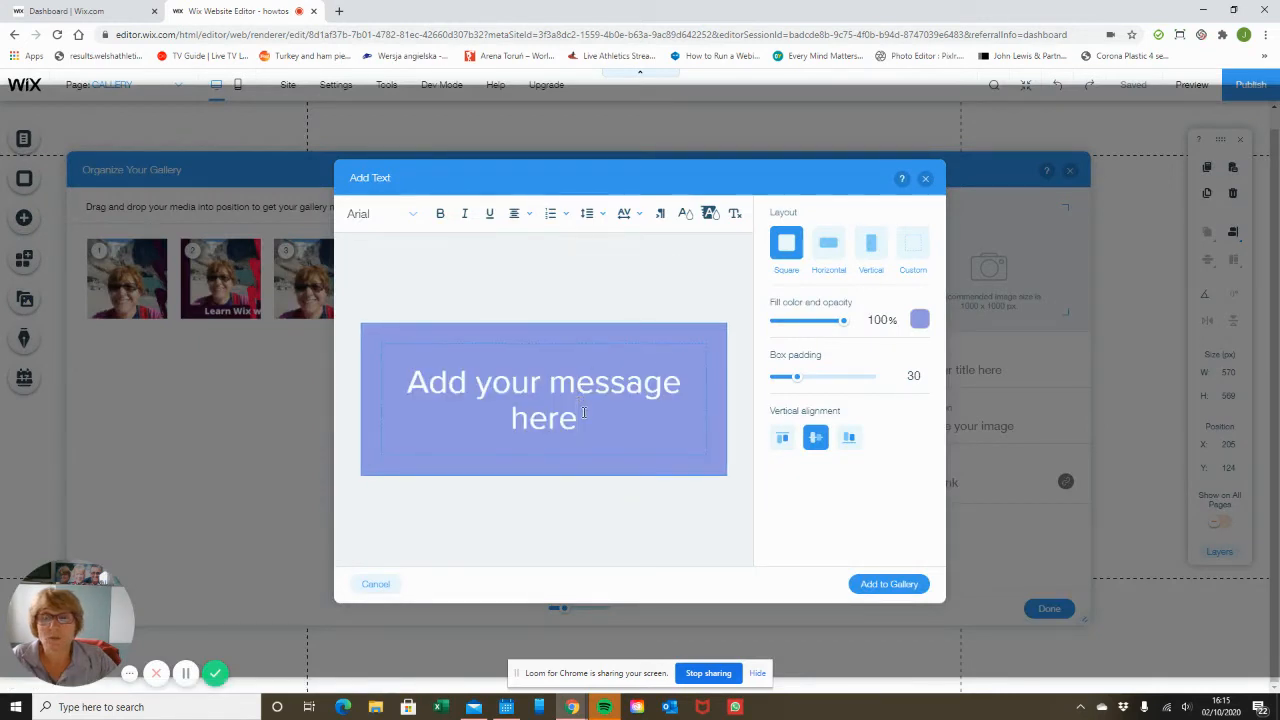
{"action": "left_click_drag", "start_coordinate": [584, 412], "coordinate": [459, 416]}
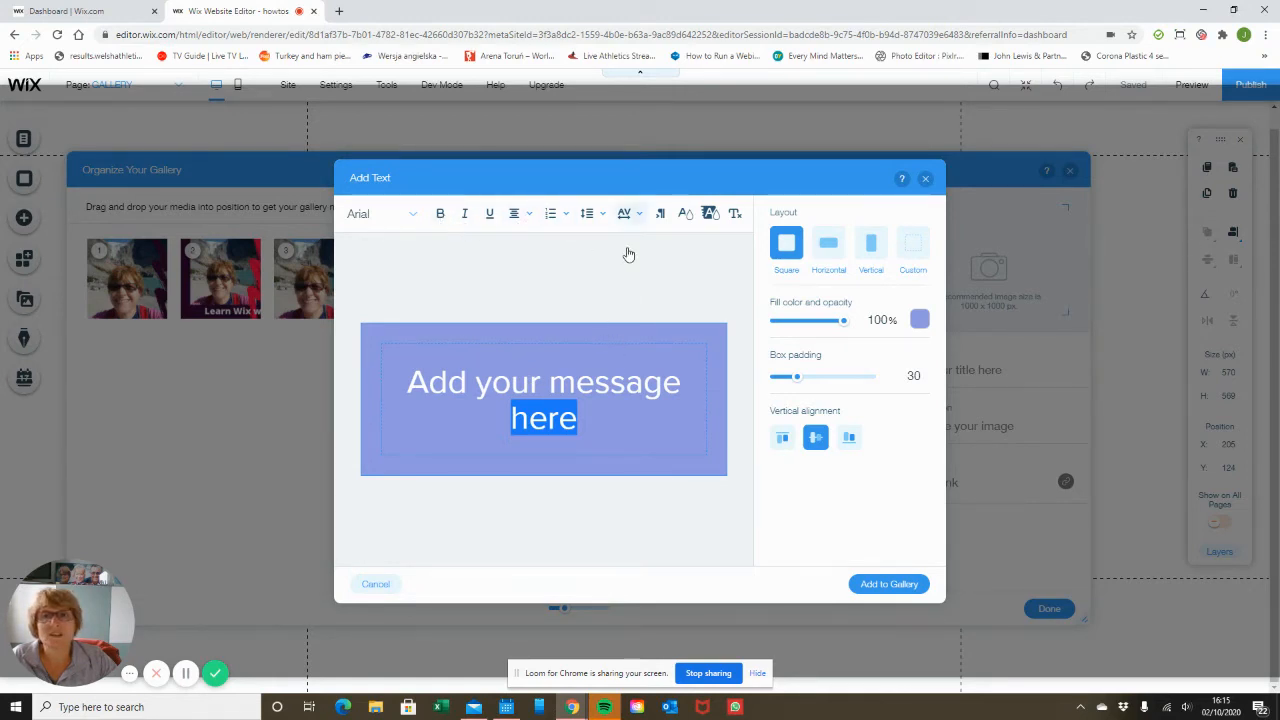
{"action": "left_click", "coordinate": [919, 320]}
{"action": "left_click", "coordinate": [1011, 379]}
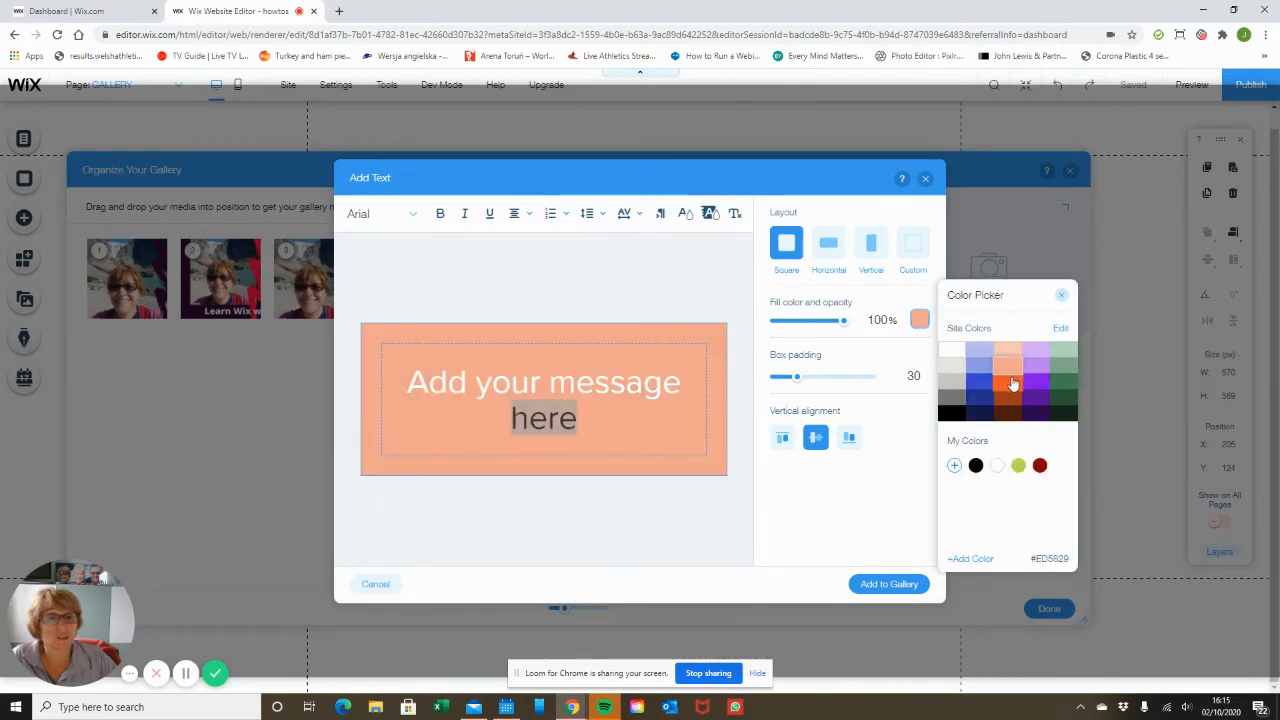
{"action": "left_click", "coordinate": [1010, 381]}
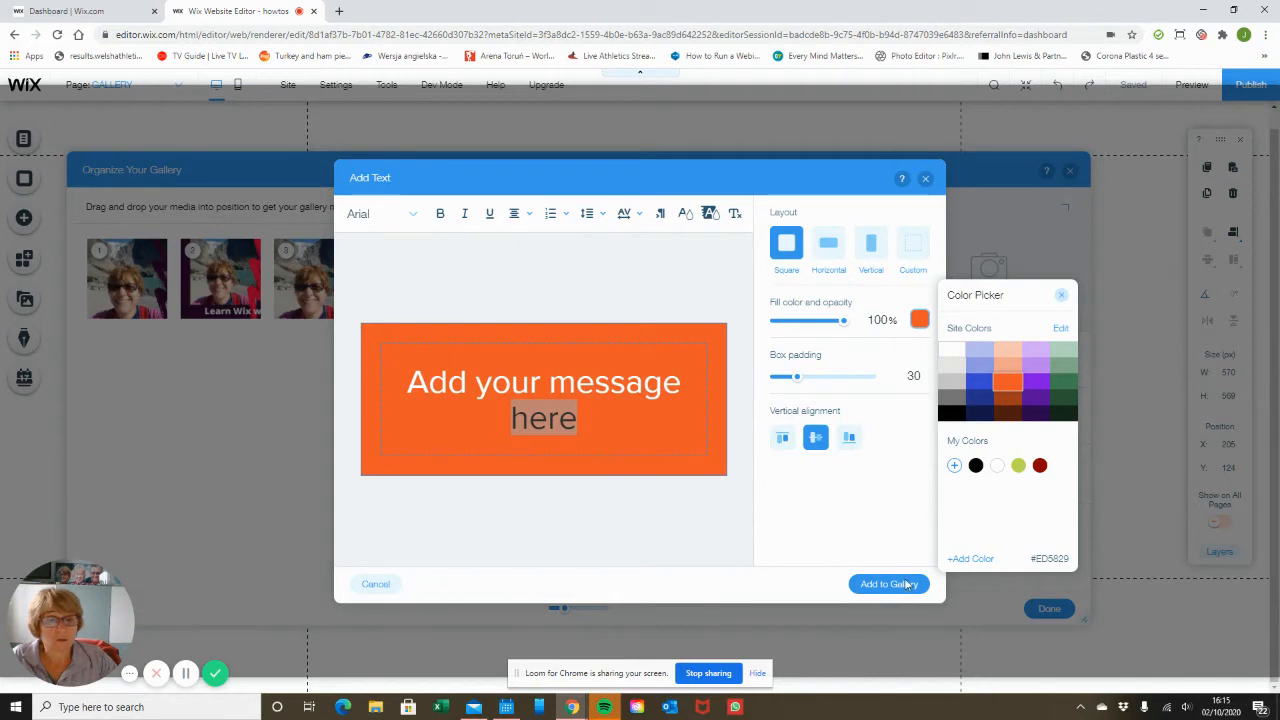
{"action": "left_click", "coordinate": [896, 468]}
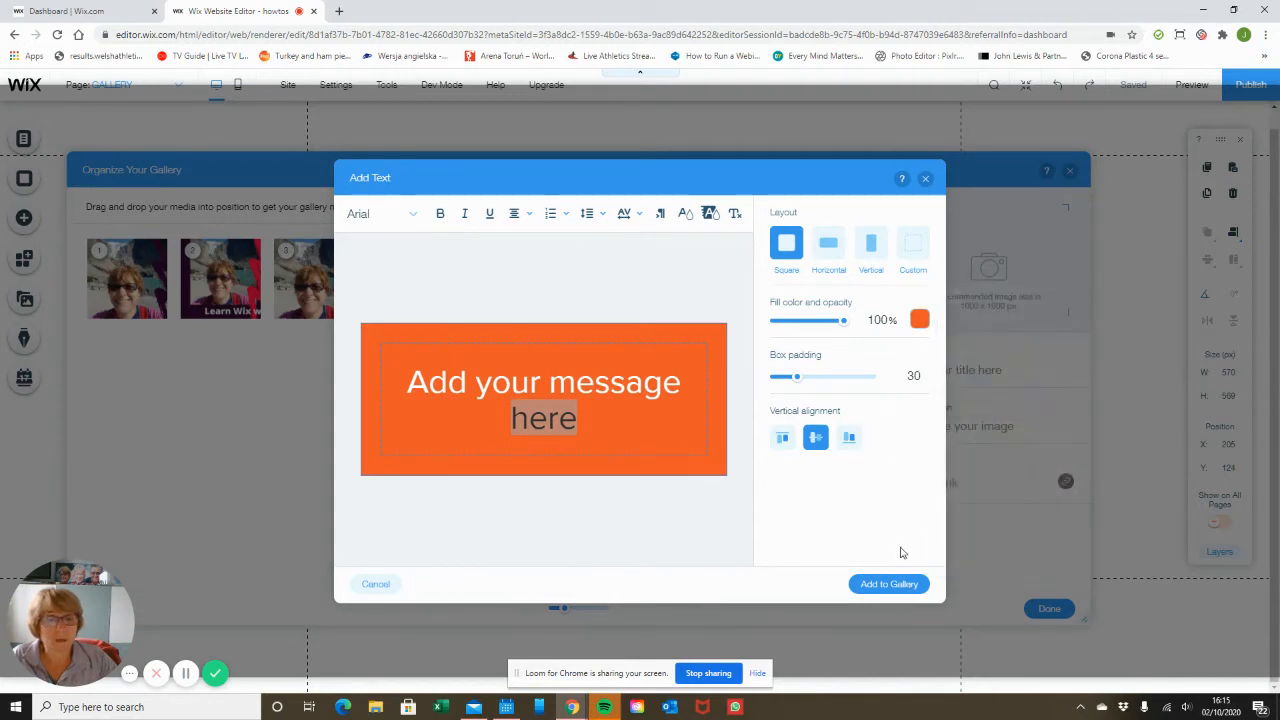
{"action": "left_click", "coordinate": [903, 583]}
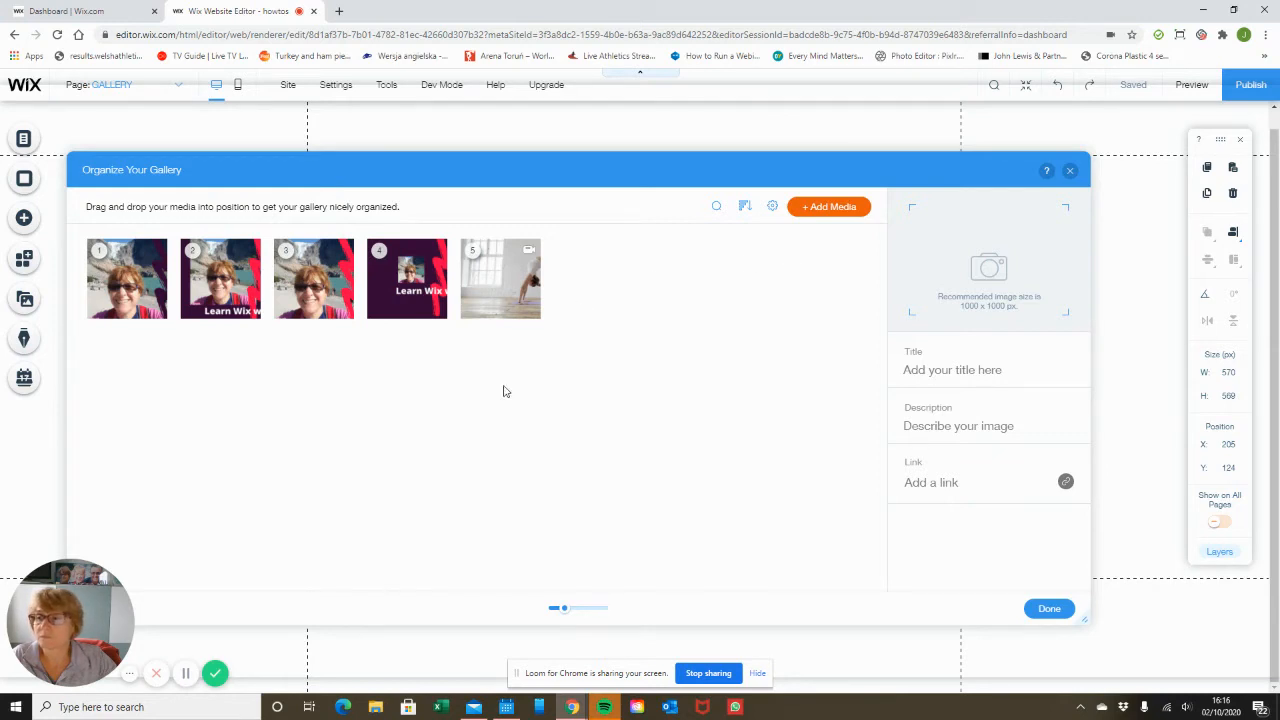
Rename the third gallery item's title to Youtube Thumbnail.
{"action": "left_click", "coordinate": [828, 214]}
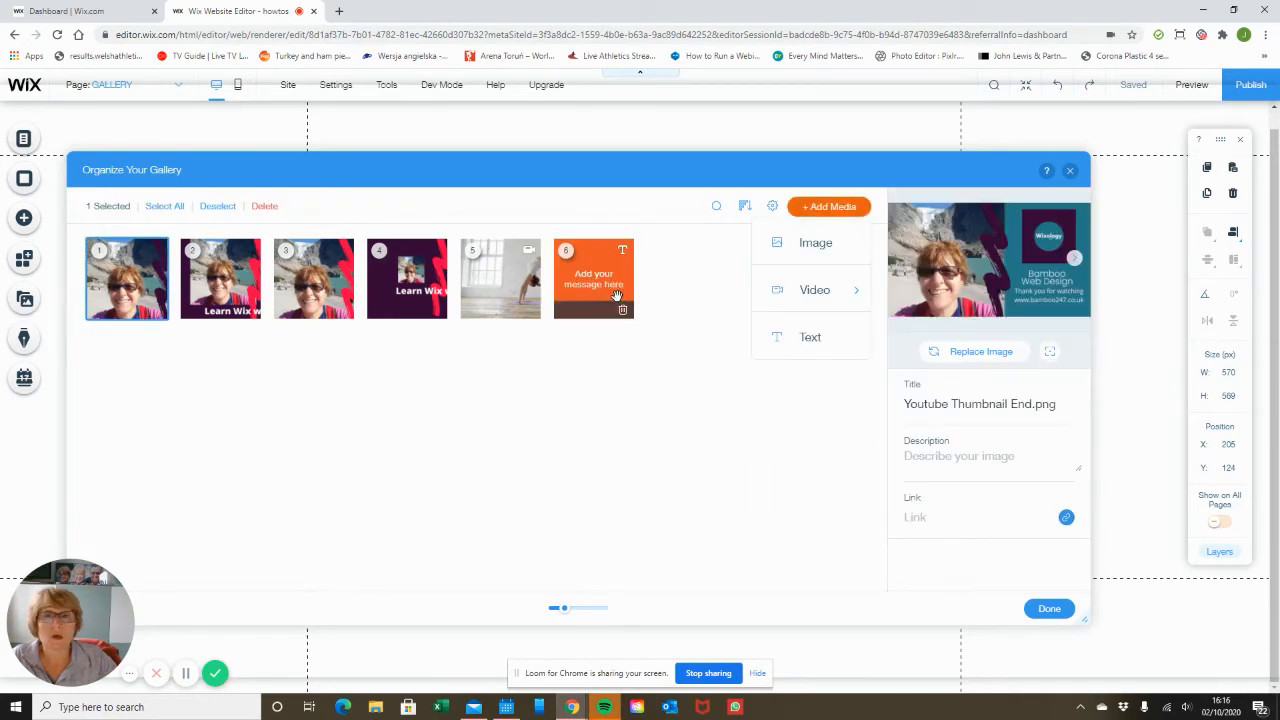
{"action": "left_click", "coordinate": [513, 293]}
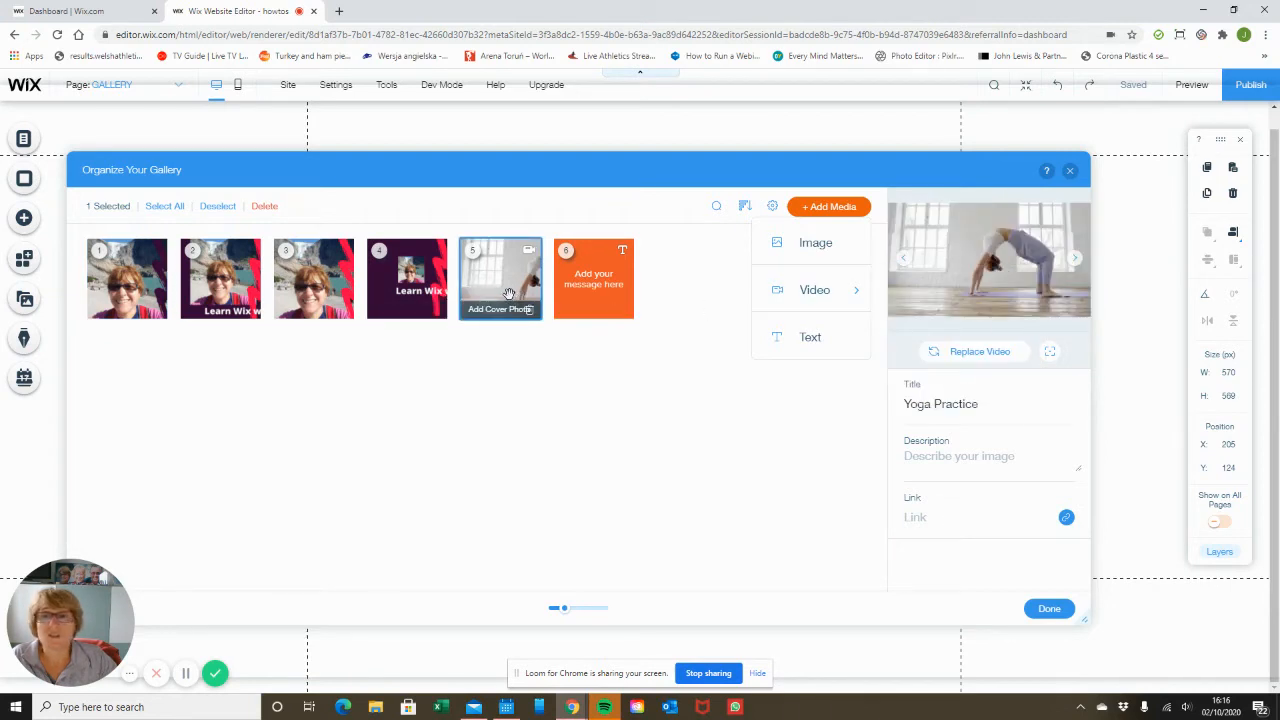
{"action": "left_click", "coordinate": [412, 283]}
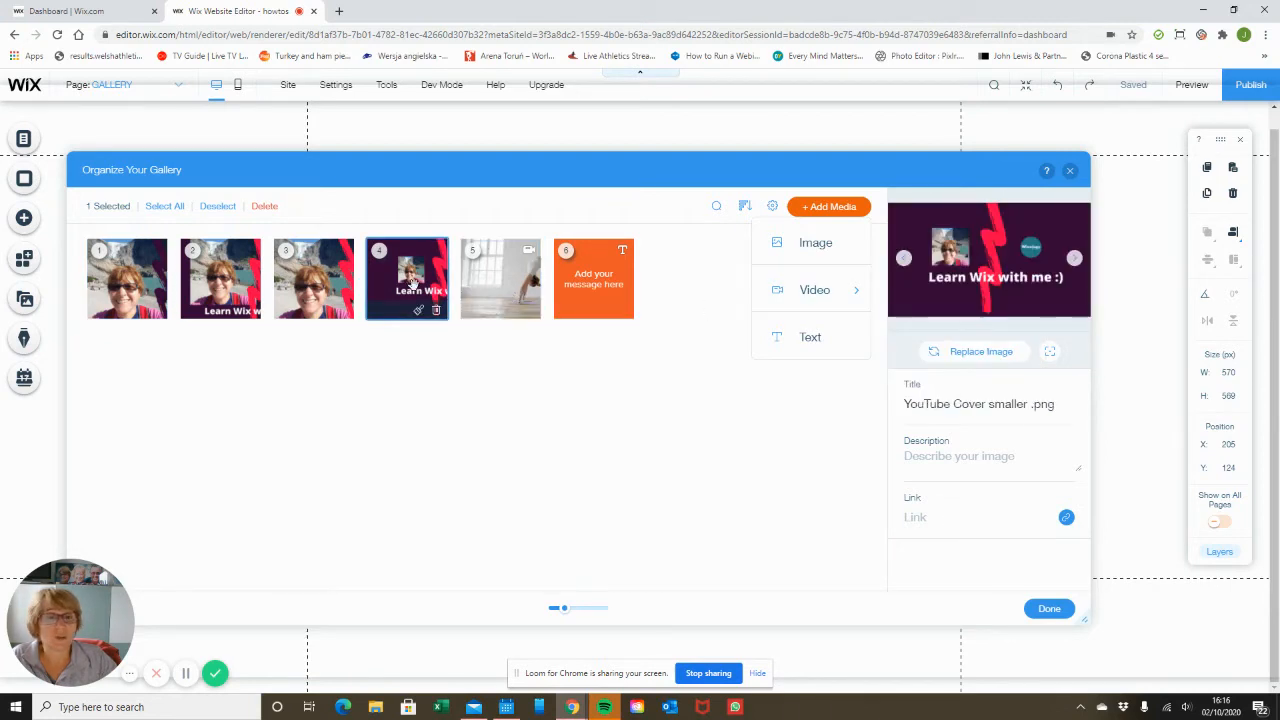
{"action": "left_click", "coordinate": [335, 285]}
{"action": "left_click", "coordinate": [995, 403]}
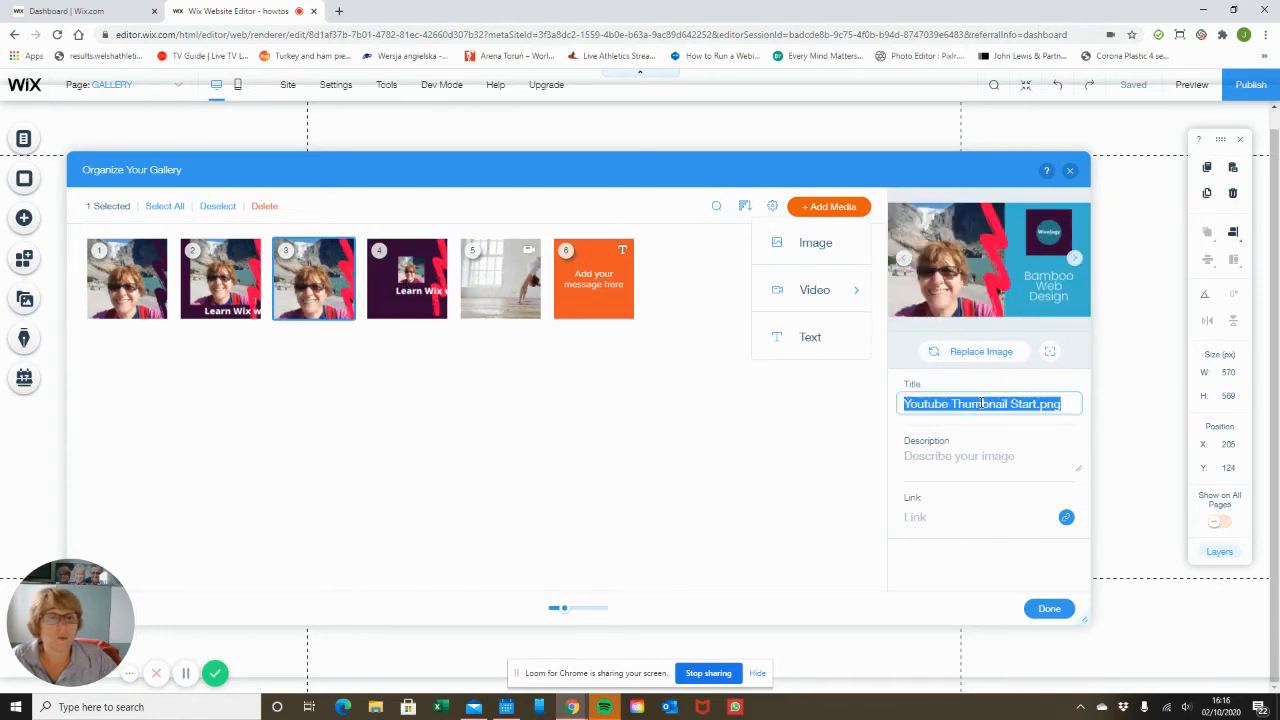
{"action": "left_click", "coordinate": [982, 404]}
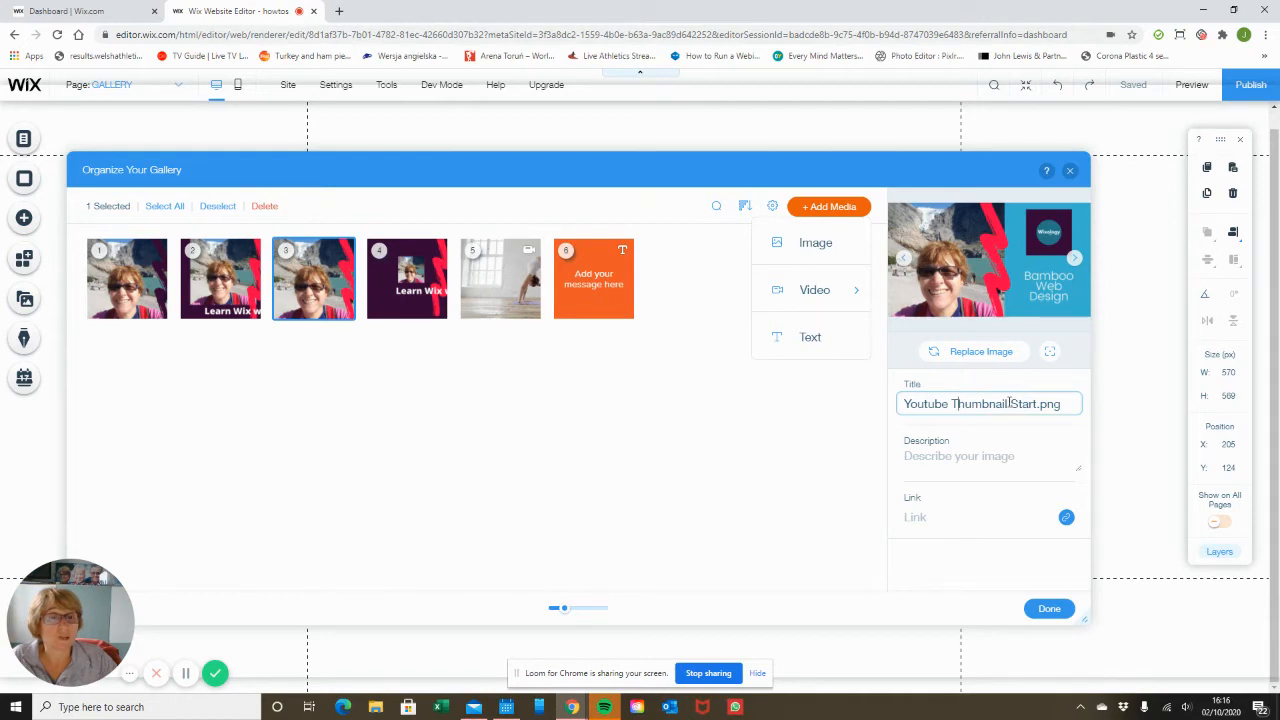
{"action": "left_click_drag", "start_coordinate": [1010, 403], "coordinate": [1117, 408]}
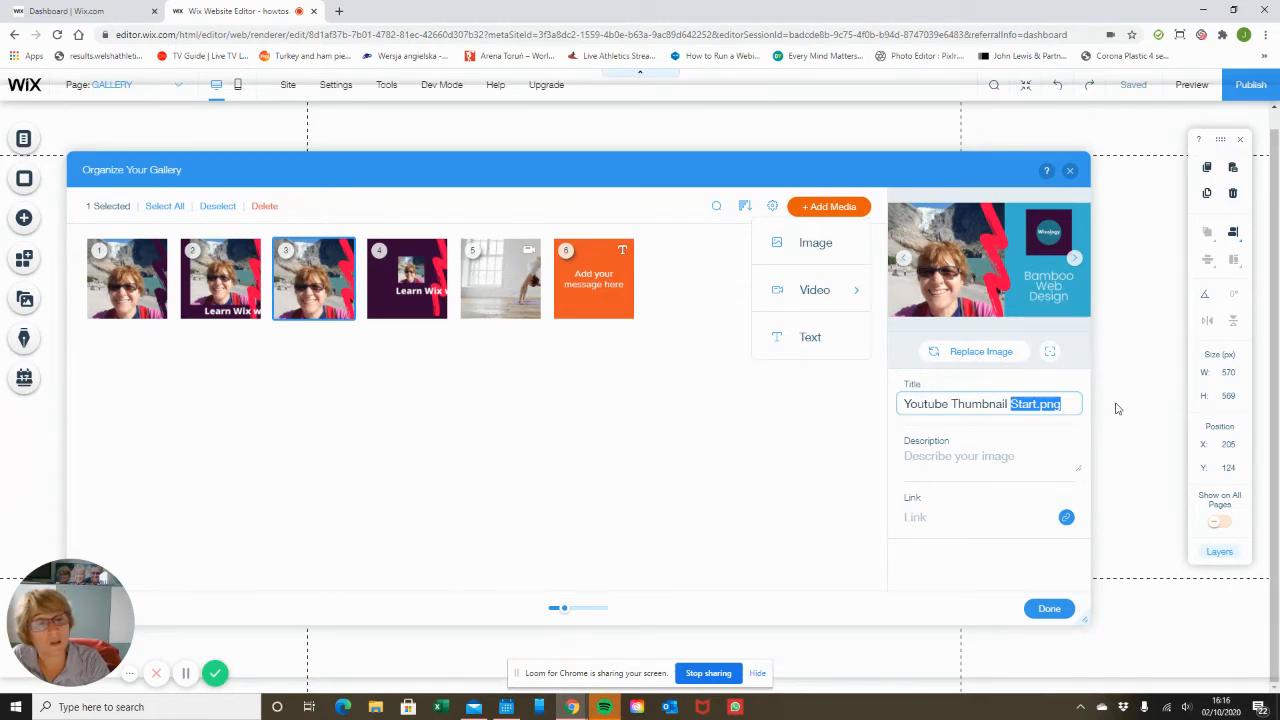
{"action": "key", "text": "BackSpace"}
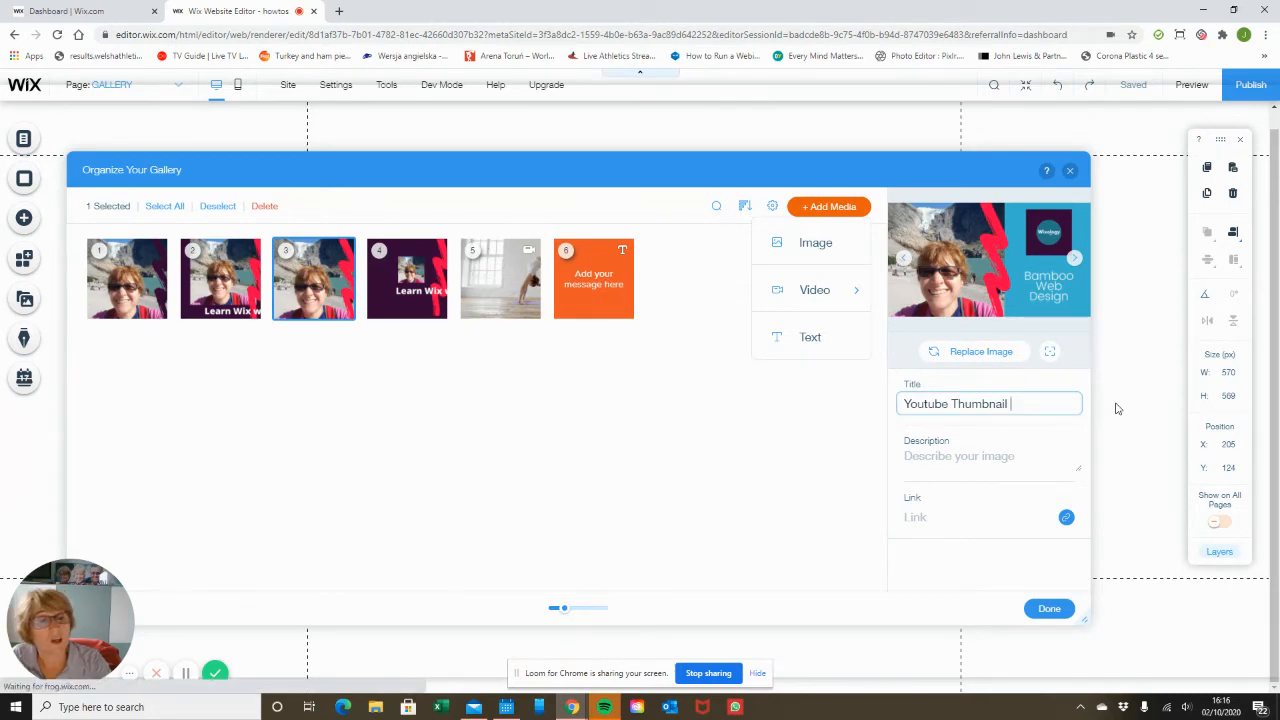
Review the link type options for the selected item, then close the gallery organiser.
{"action": "left_click", "coordinate": [947, 462]}
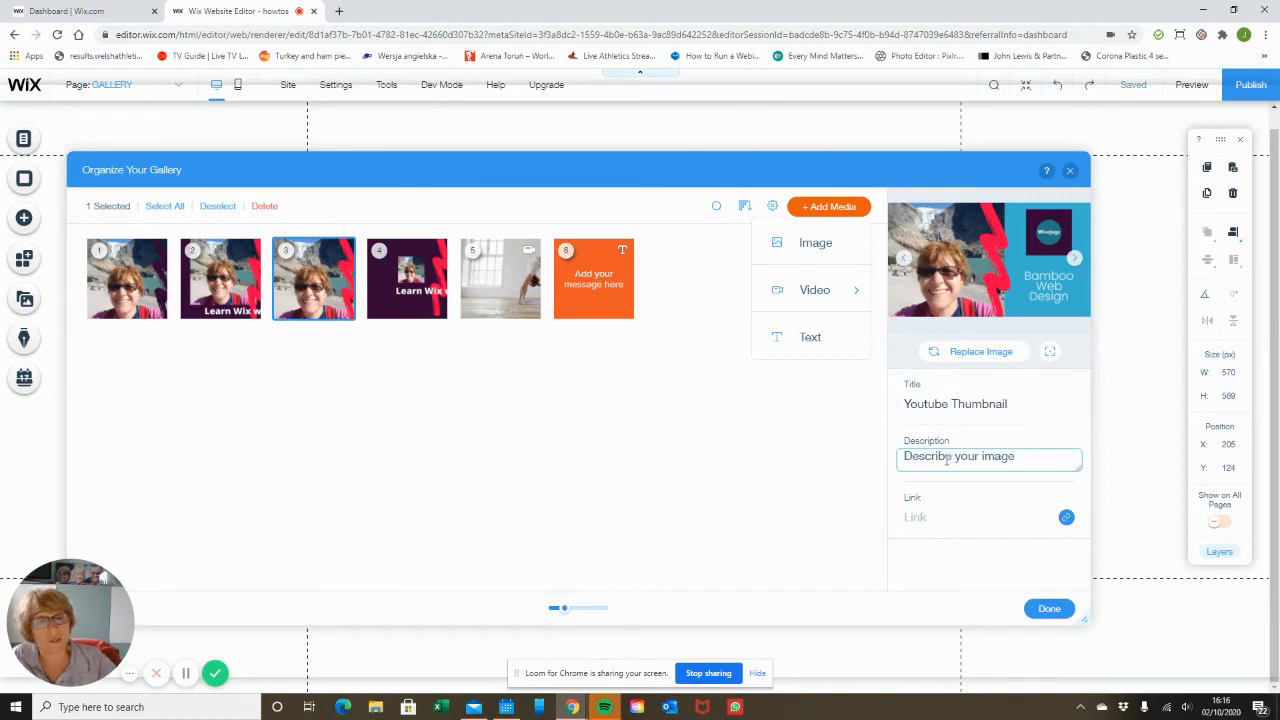
{"action": "left_click", "coordinate": [1066, 517]}
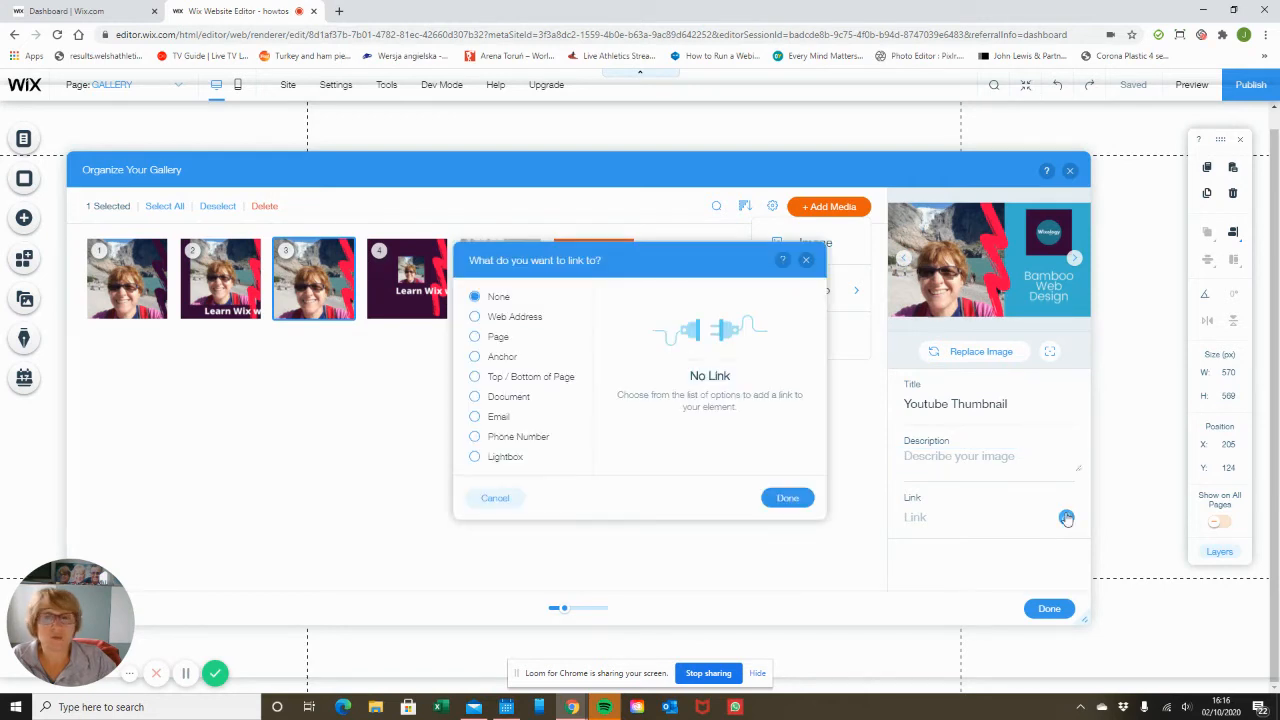
{"action": "left_click", "coordinate": [476, 337]}
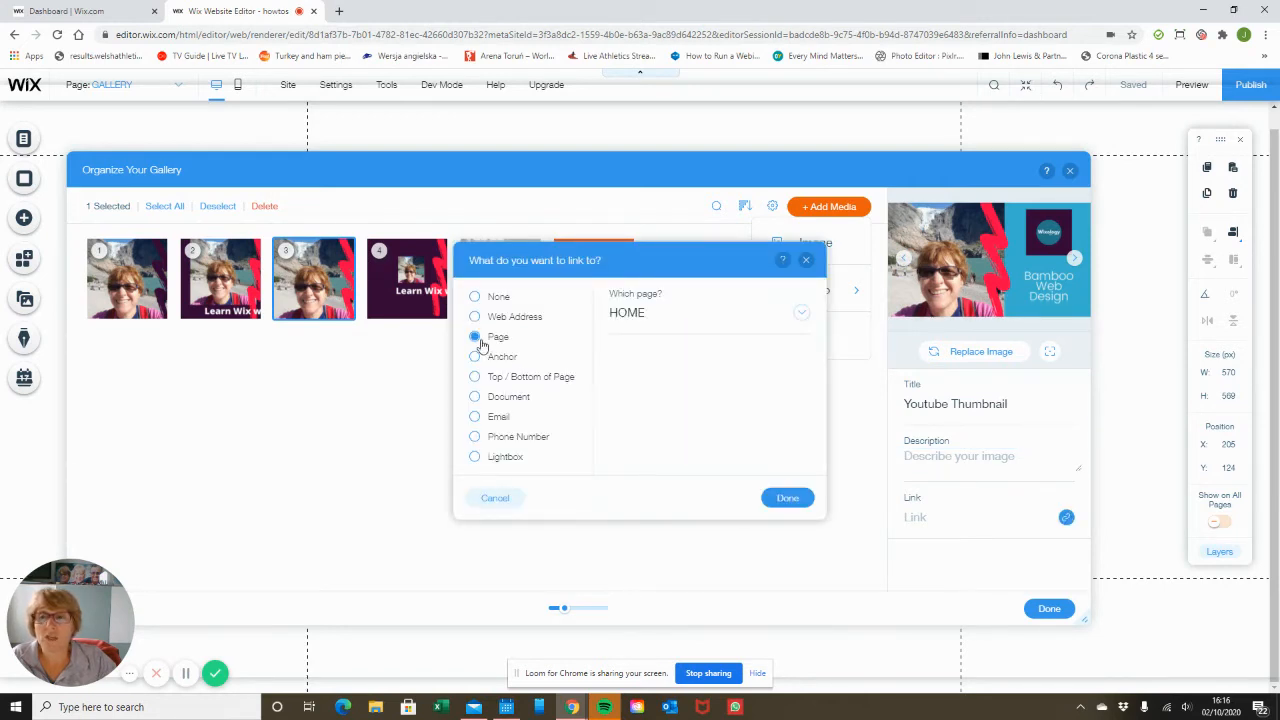
{"action": "left_click", "coordinate": [480, 397]}
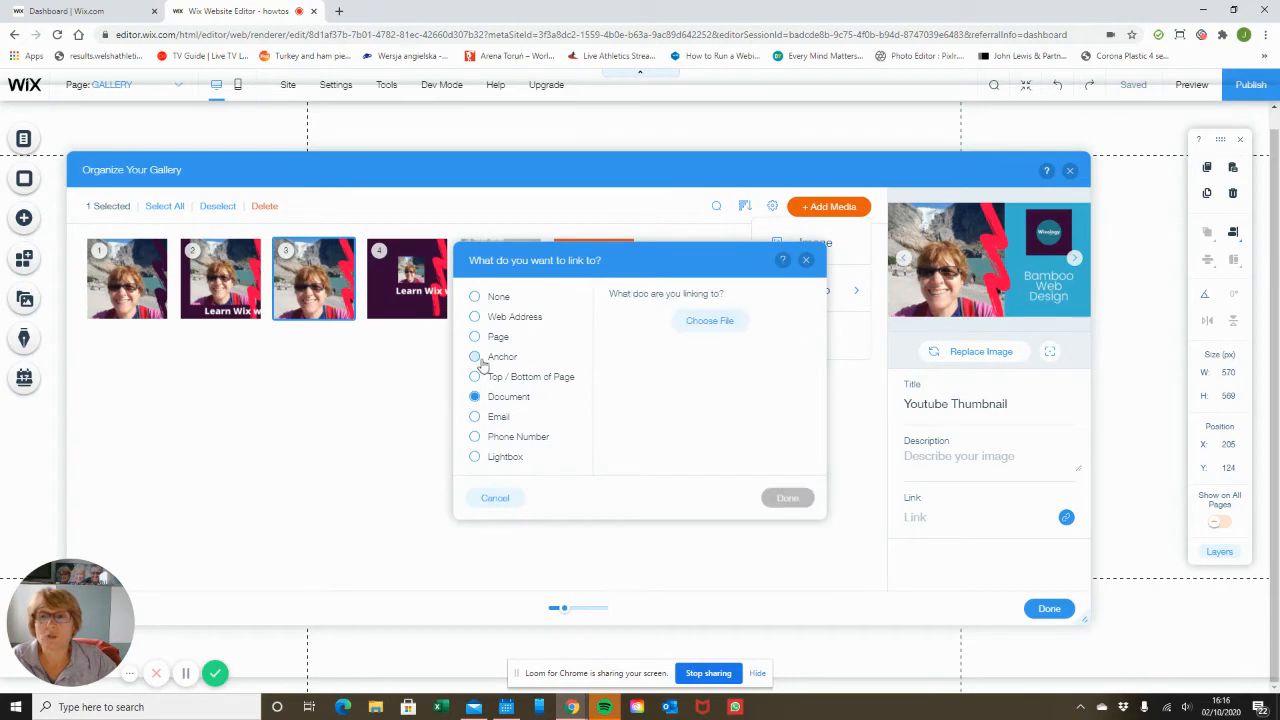
{"action": "left_click", "coordinate": [475, 318]}
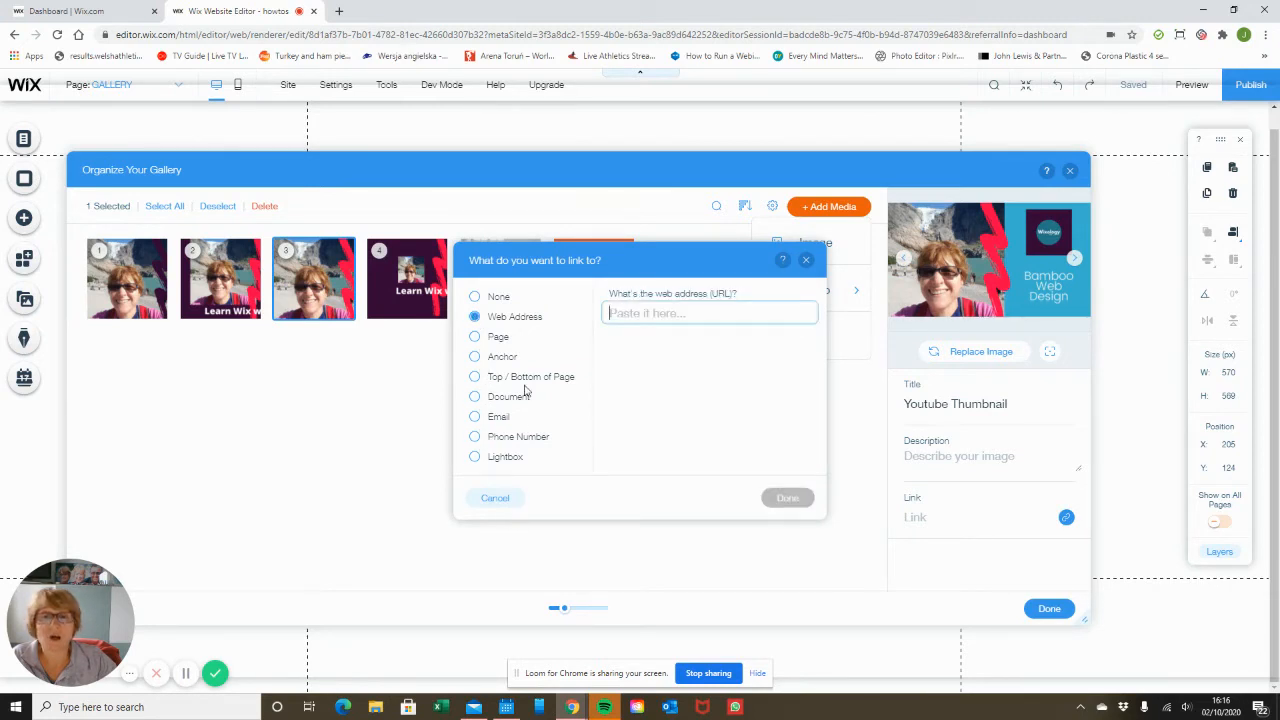
{"action": "left_click", "coordinate": [806, 262]}
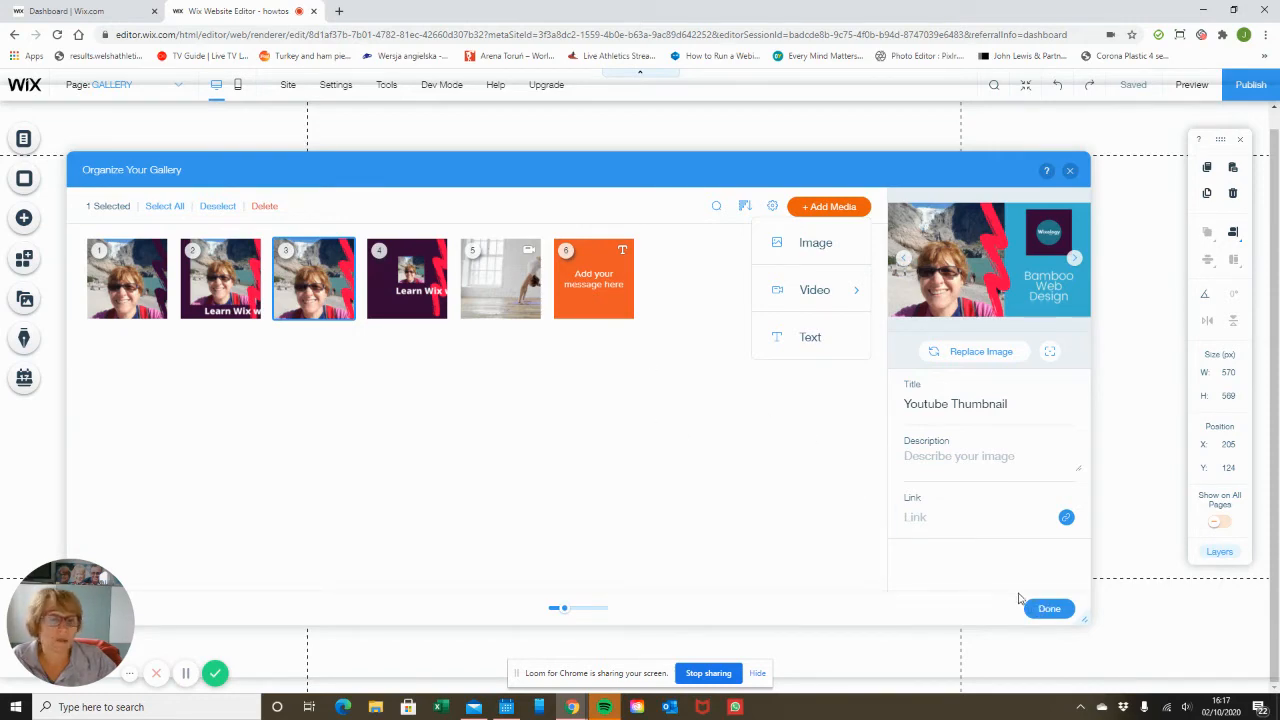
{"action": "left_click", "coordinate": [1048, 610]}
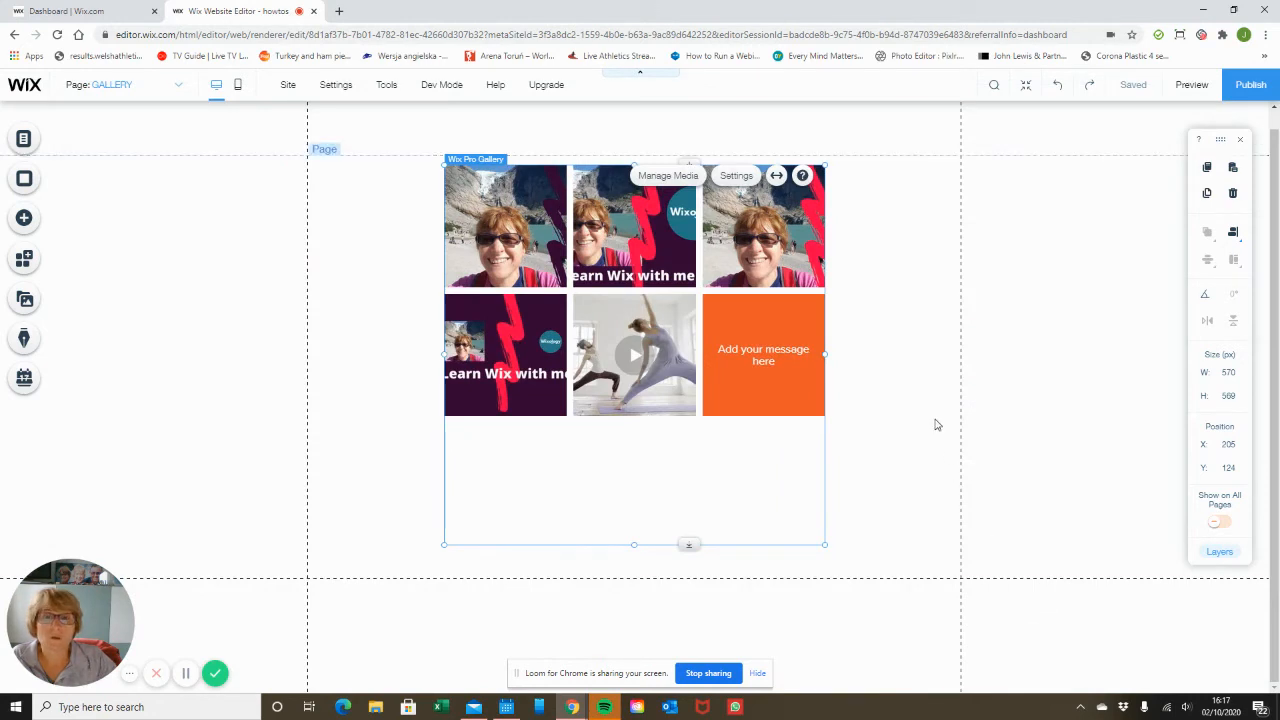
Toggle the gallery's stretch to full width on and back off.
{"action": "left_click", "coordinate": [776, 178]}
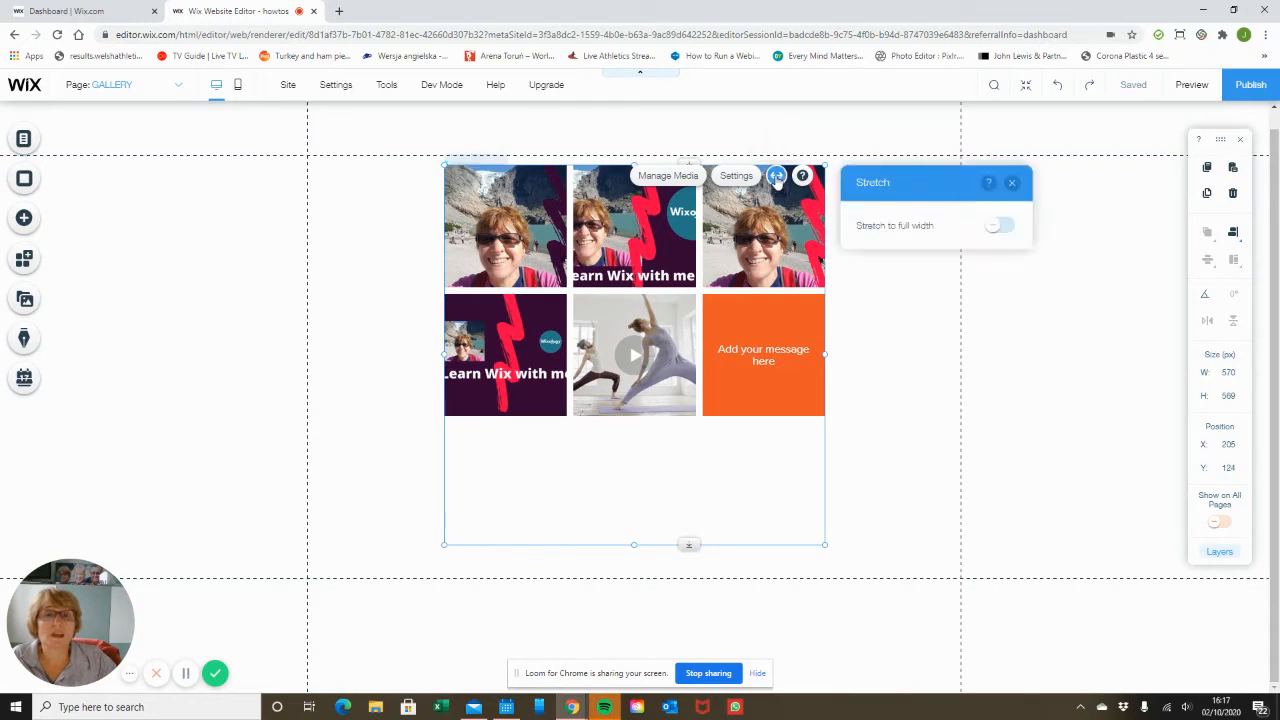
{"action": "left_click", "coordinate": [1004, 226]}
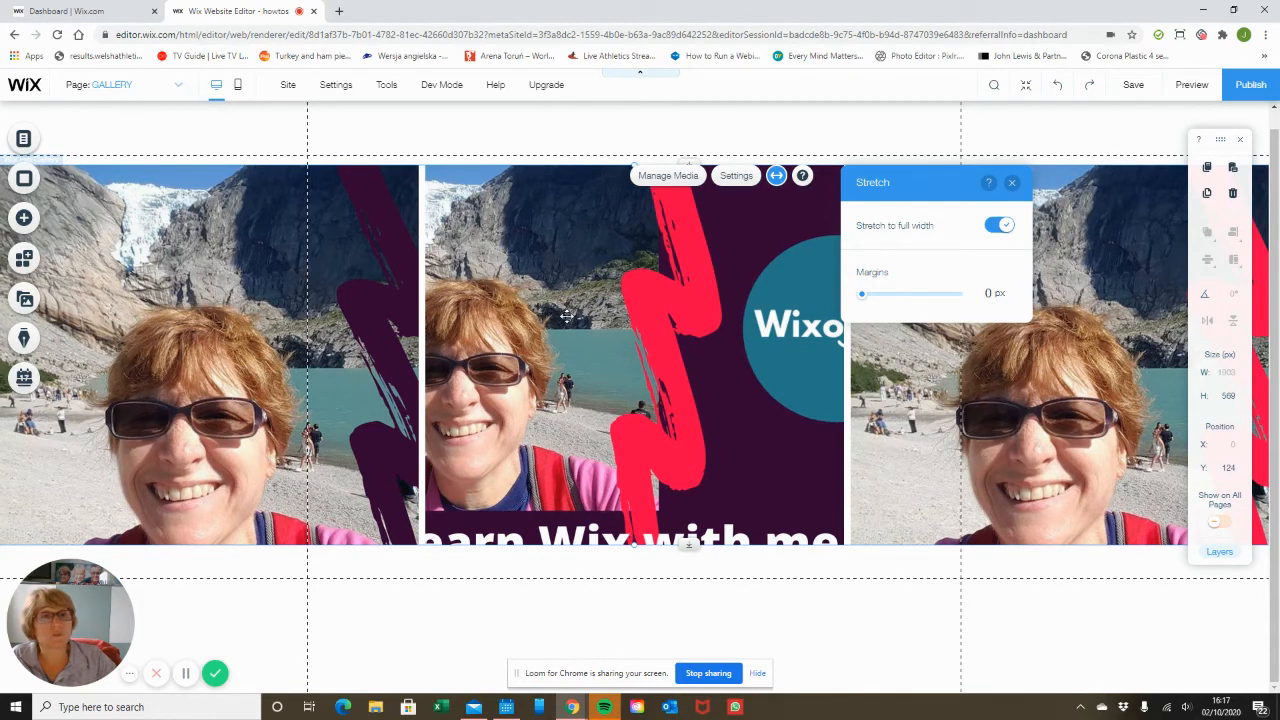
{"action": "left_click", "coordinate": [998, 226]}
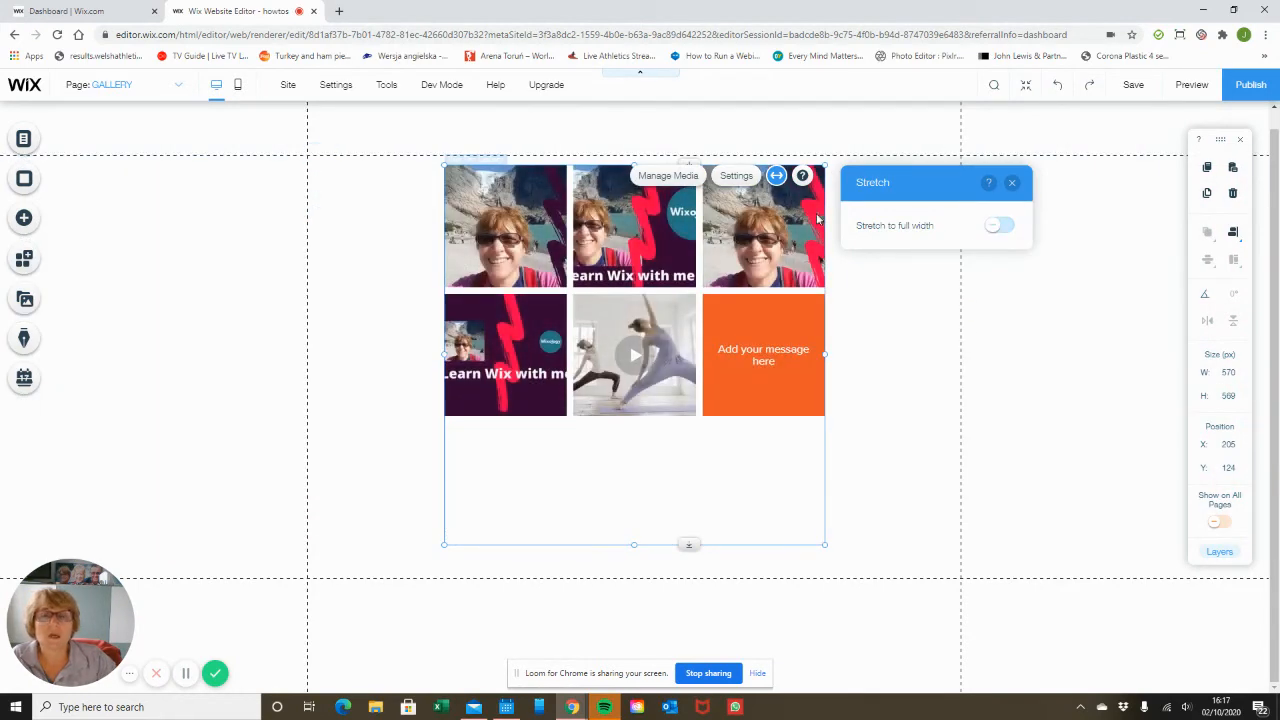
Change the gallery layout to Collage.
{"action": "left_click", "coordinate": [735, 177]}
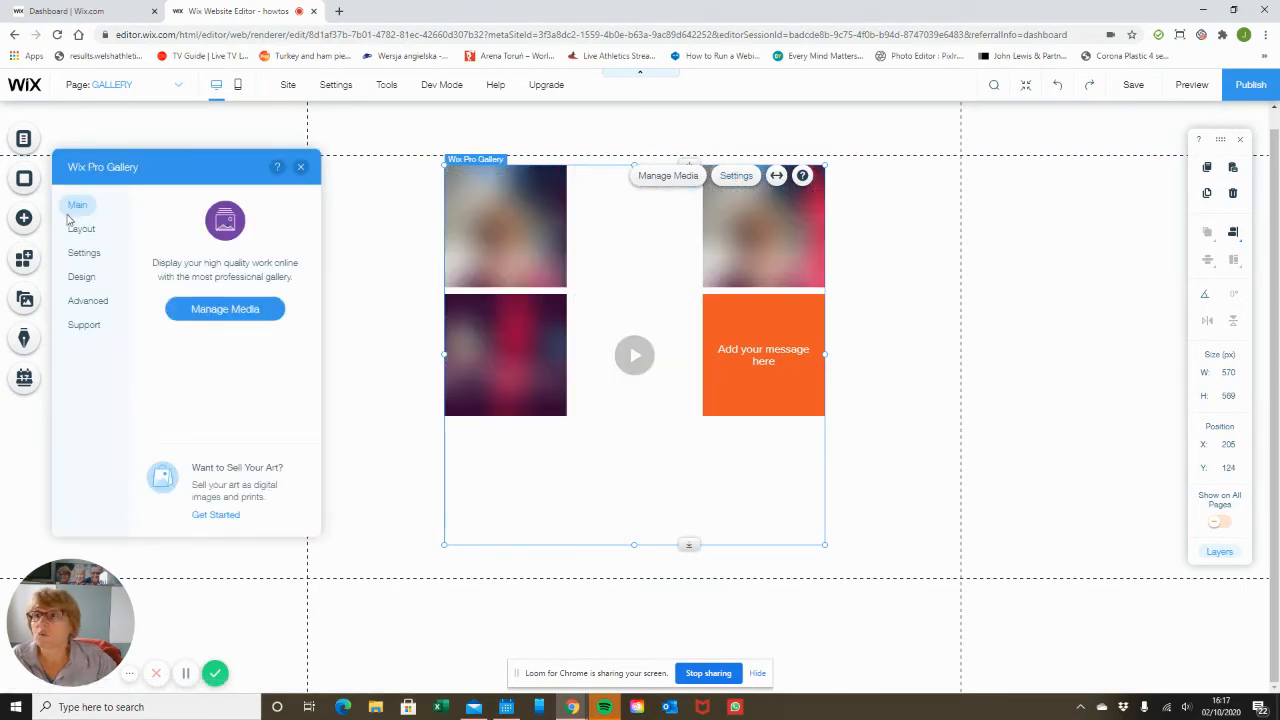
{"action": "left_click", "coordinate": [75, 237]}
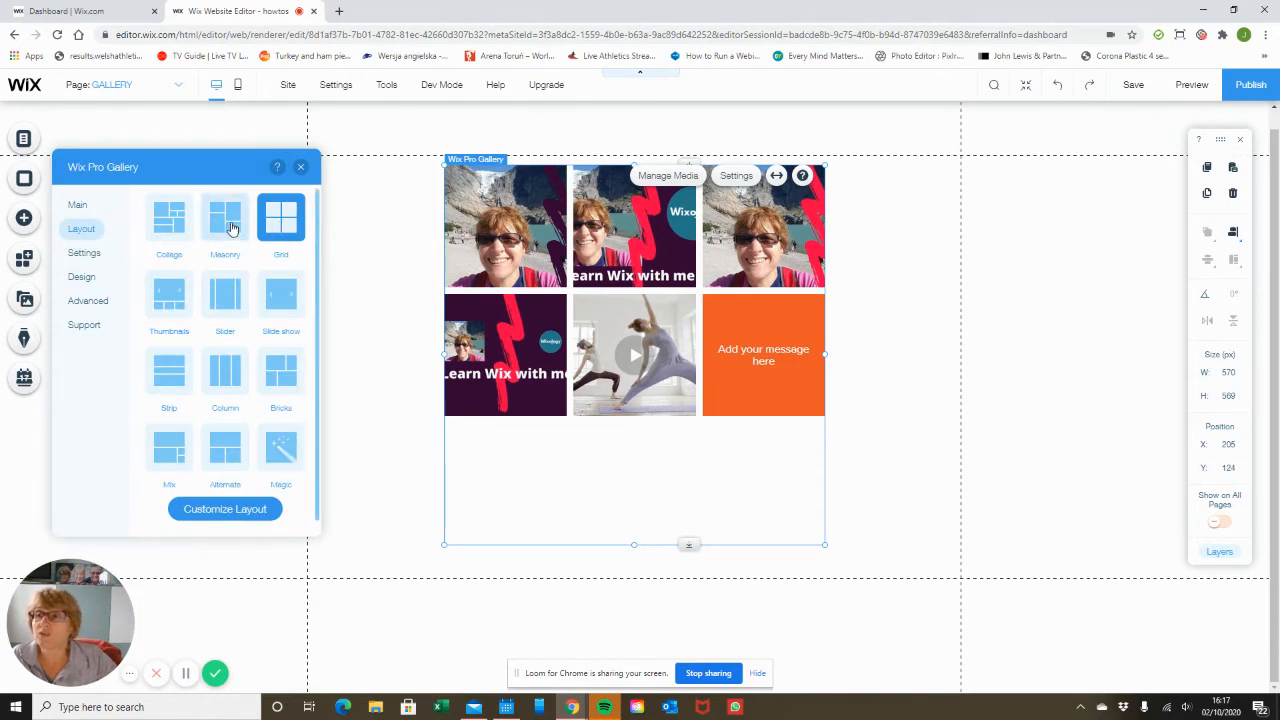
{"action": "left_click", "coordinate": [230, 228]}
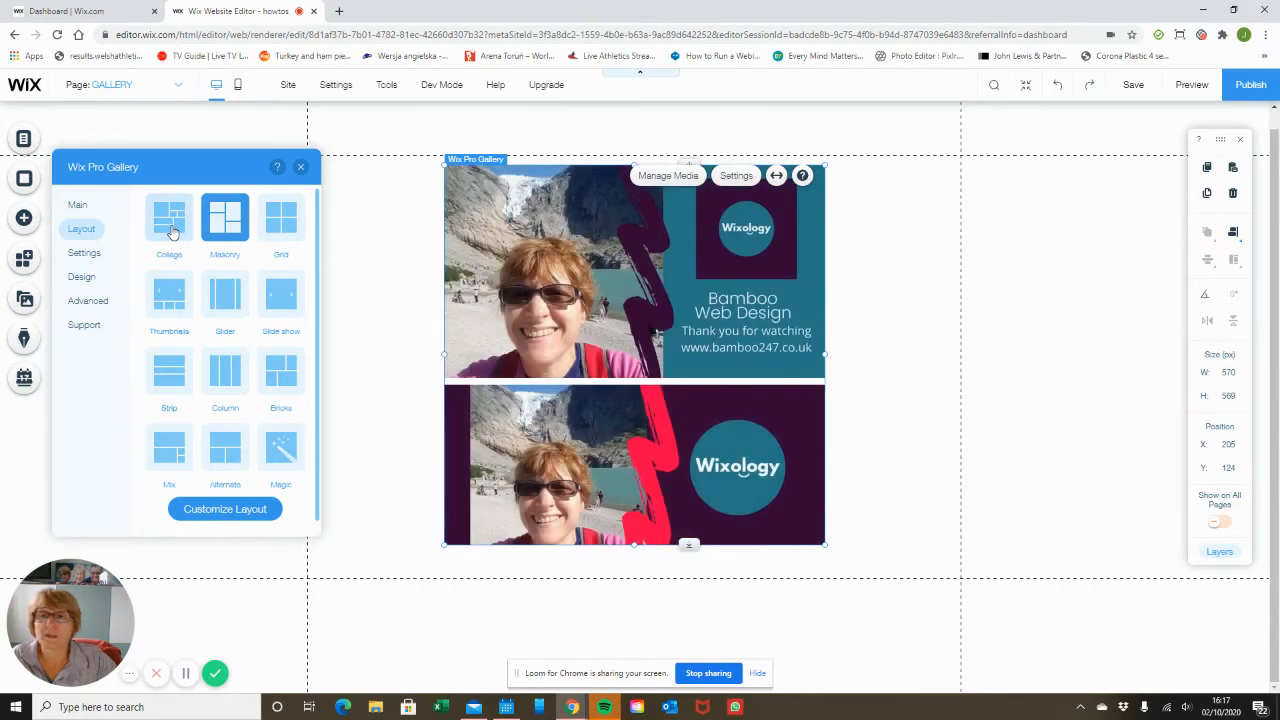
{"action": "left_click", "coordinate": [172, 232]}
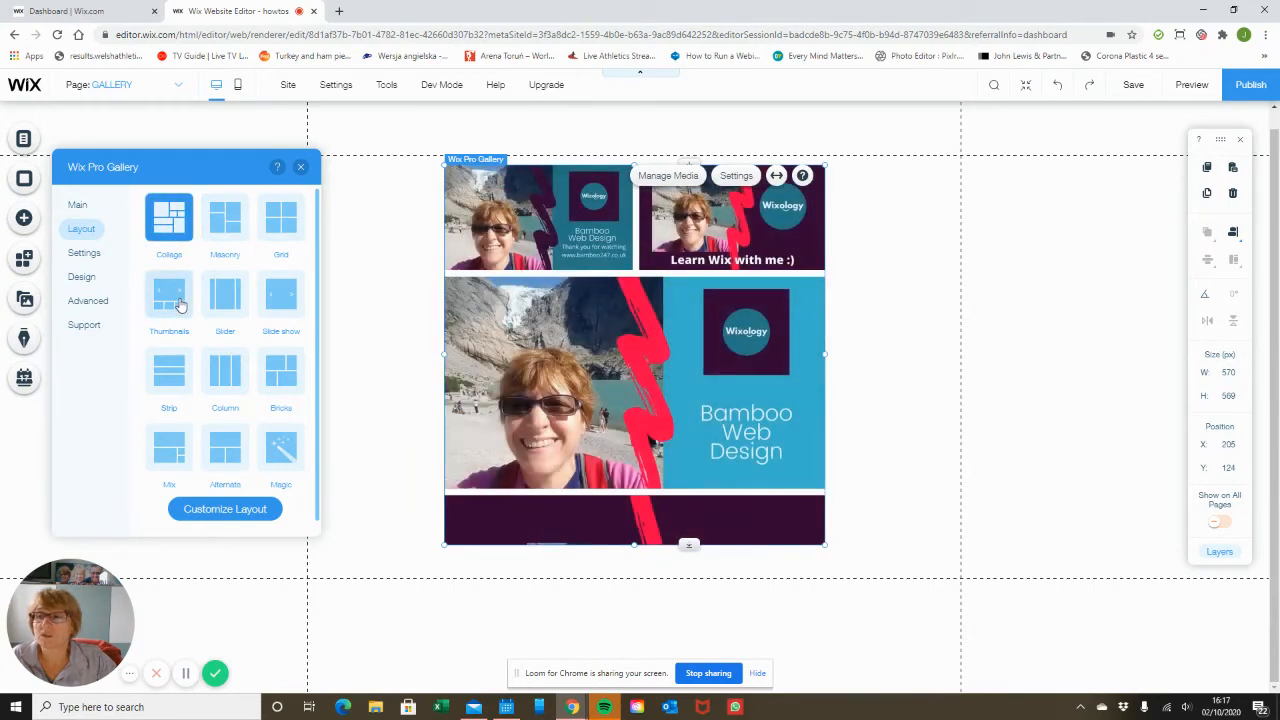
Preview the gallery's other layout options and switch the layout to Grid.
{"action": "left_click", "coordinate": [178, 300]}
{"action": "left_click", "coordinate": [224, 294]}
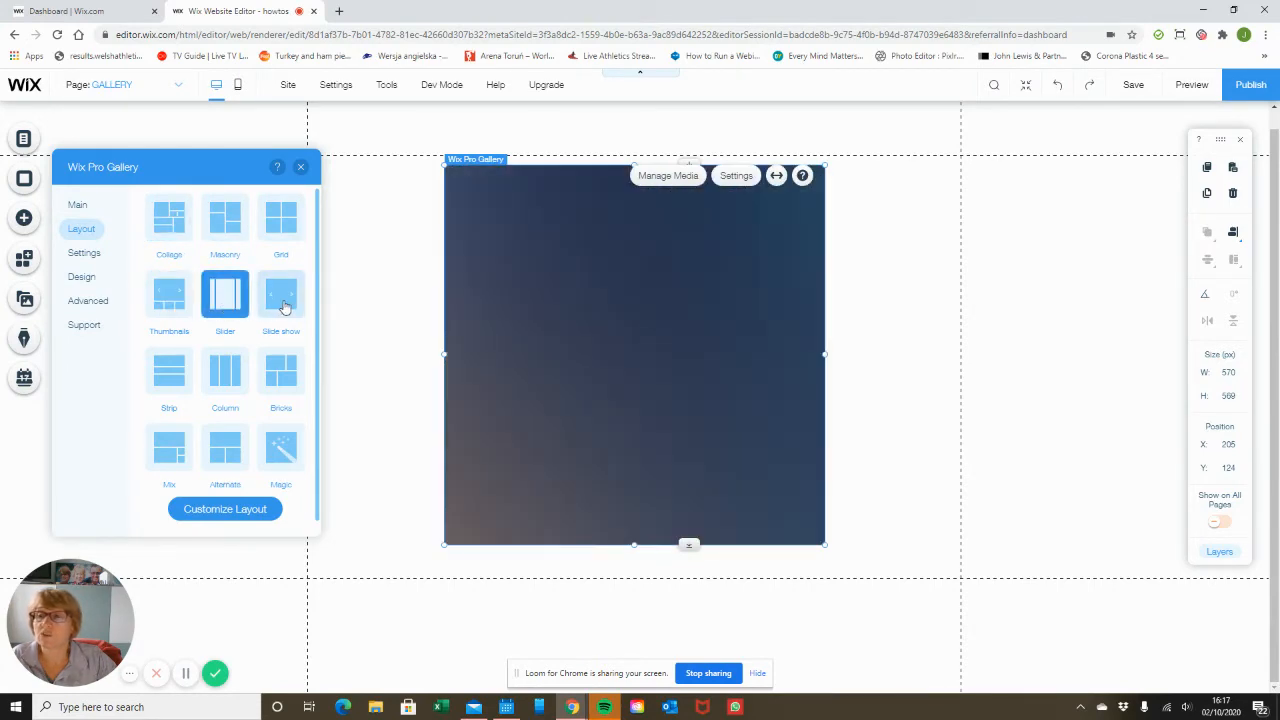
{"action": "left_click", "coordinate": [284, 298]}
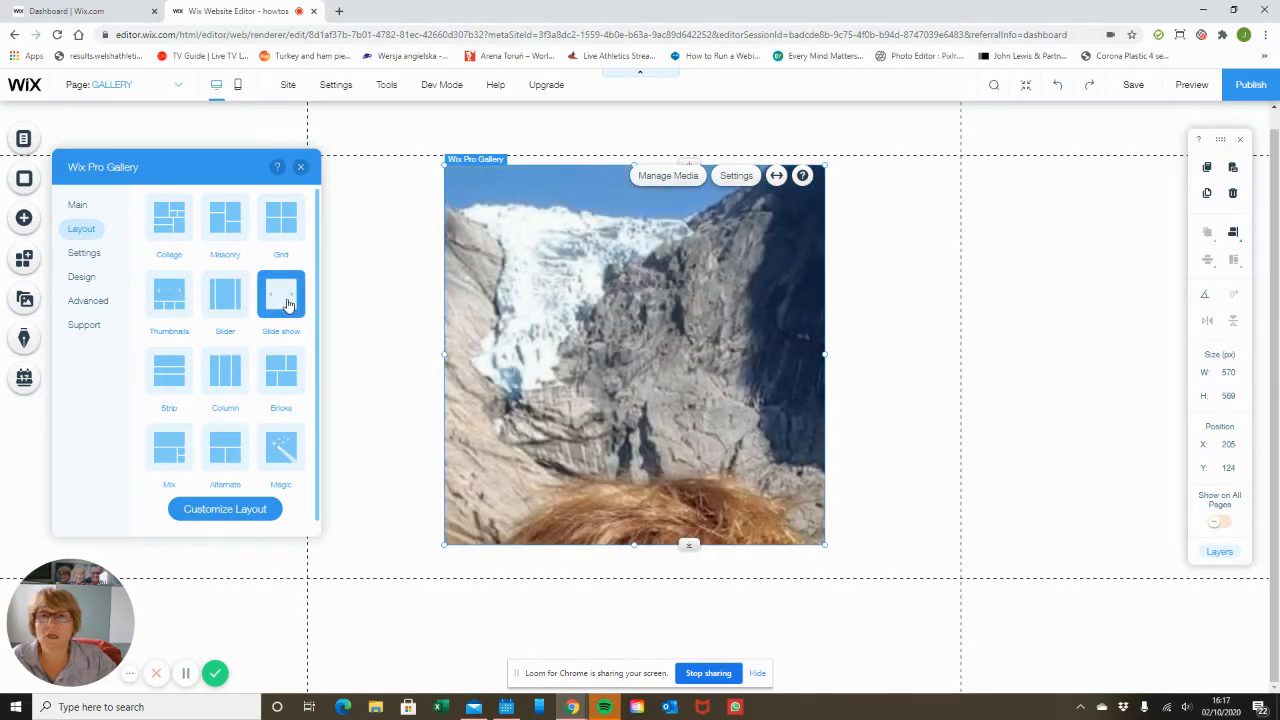
{"action": "left_click", "coordinate": [170, 378]}
{"action": "left_click", "coordinate": [230, 380]}
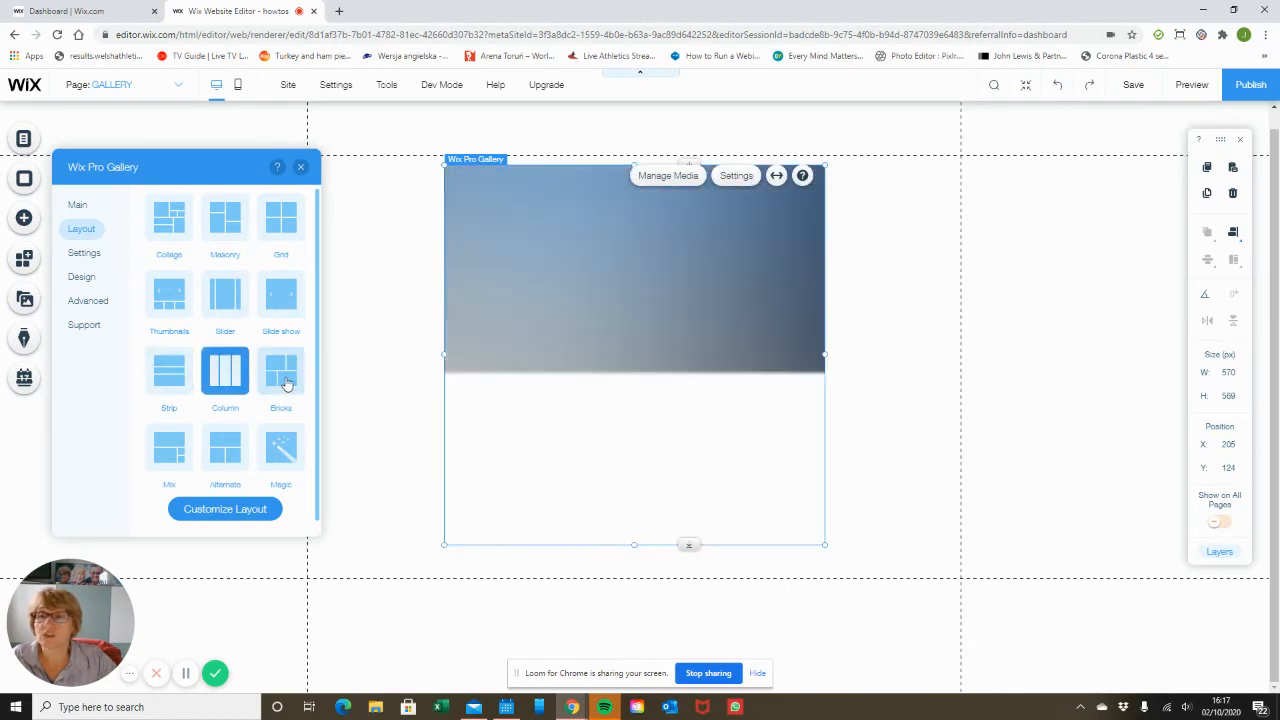
{"action": "left_click", "coordinate": [284, 381]}
{"action": "left_click", "coordinate": [174, 448]}
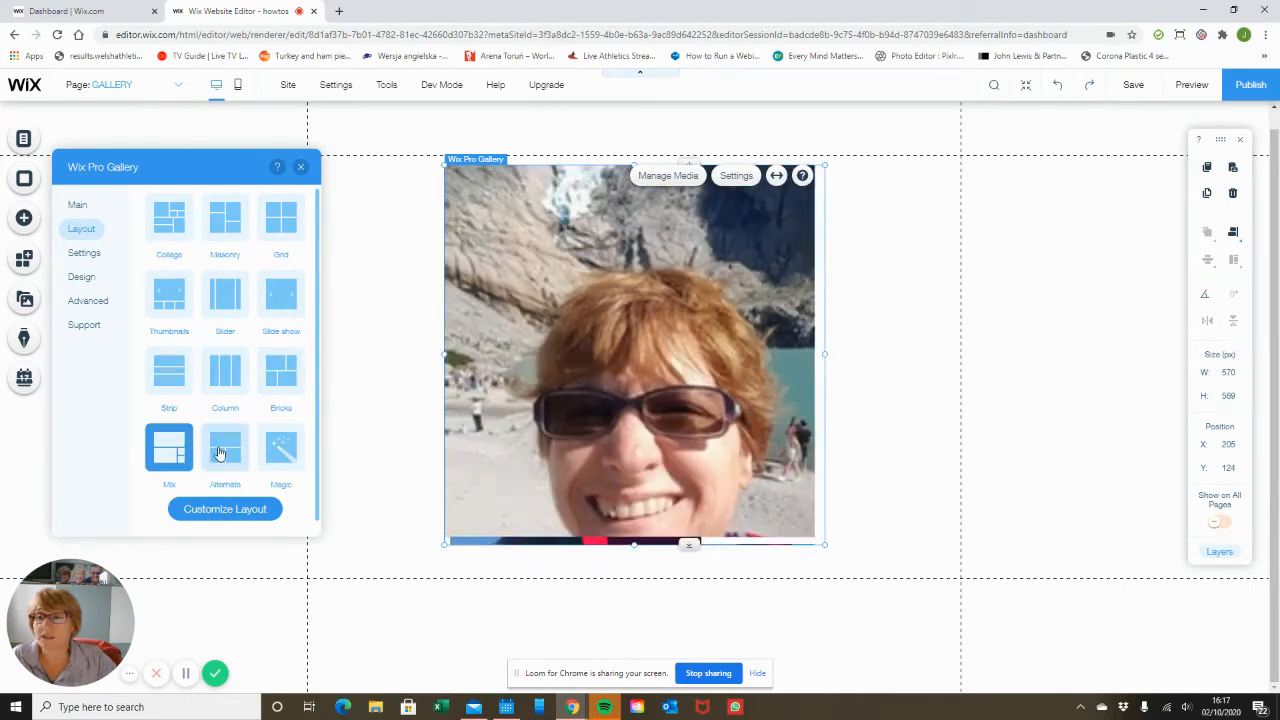
{"action": "left_click", "coordinate": [228, 448]}
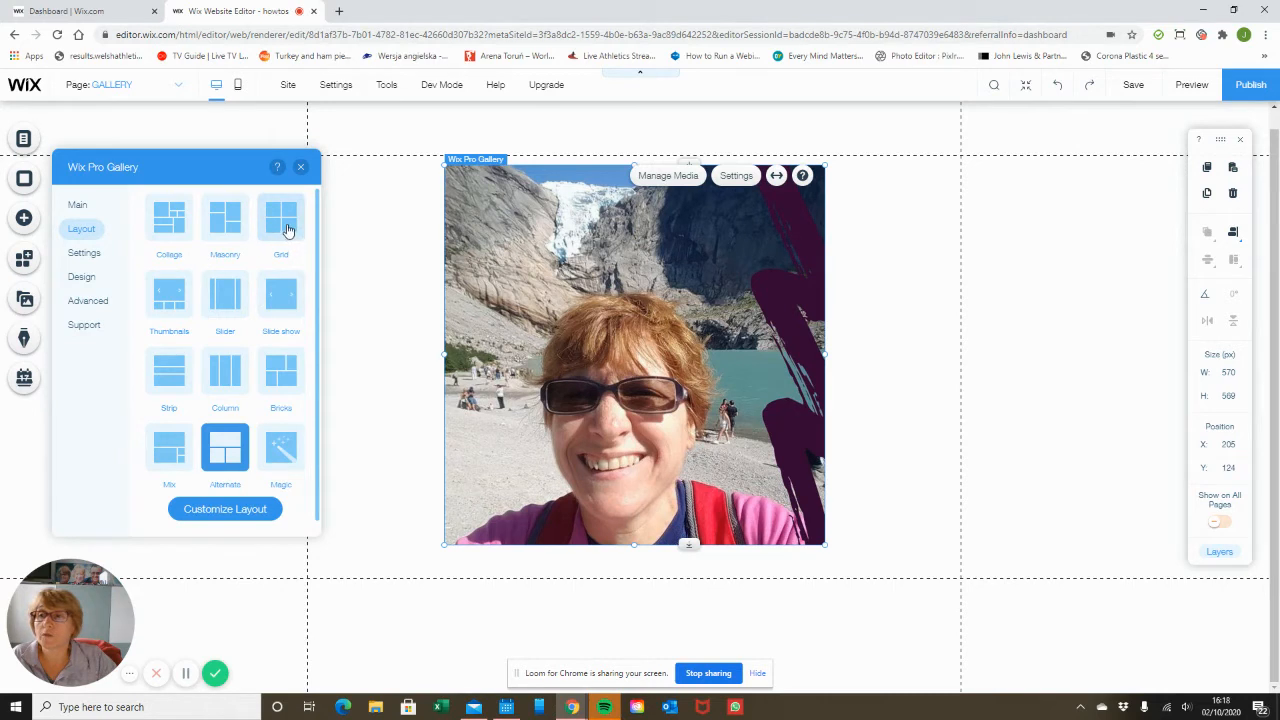
{"action": "left_click", "coordinate": [284, 229]}
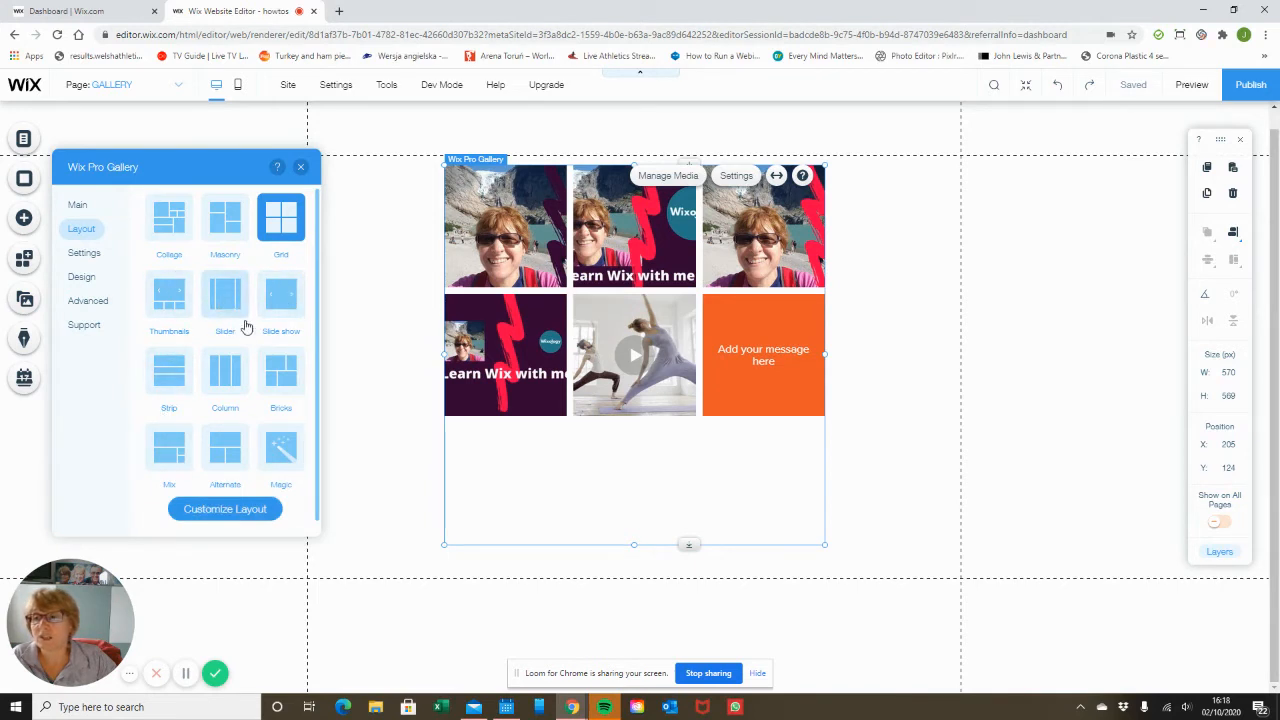
Customize the Grid layout to display item titles positioned underneath the images.
{"action": "left_click", "coordinate": [252, 511]}
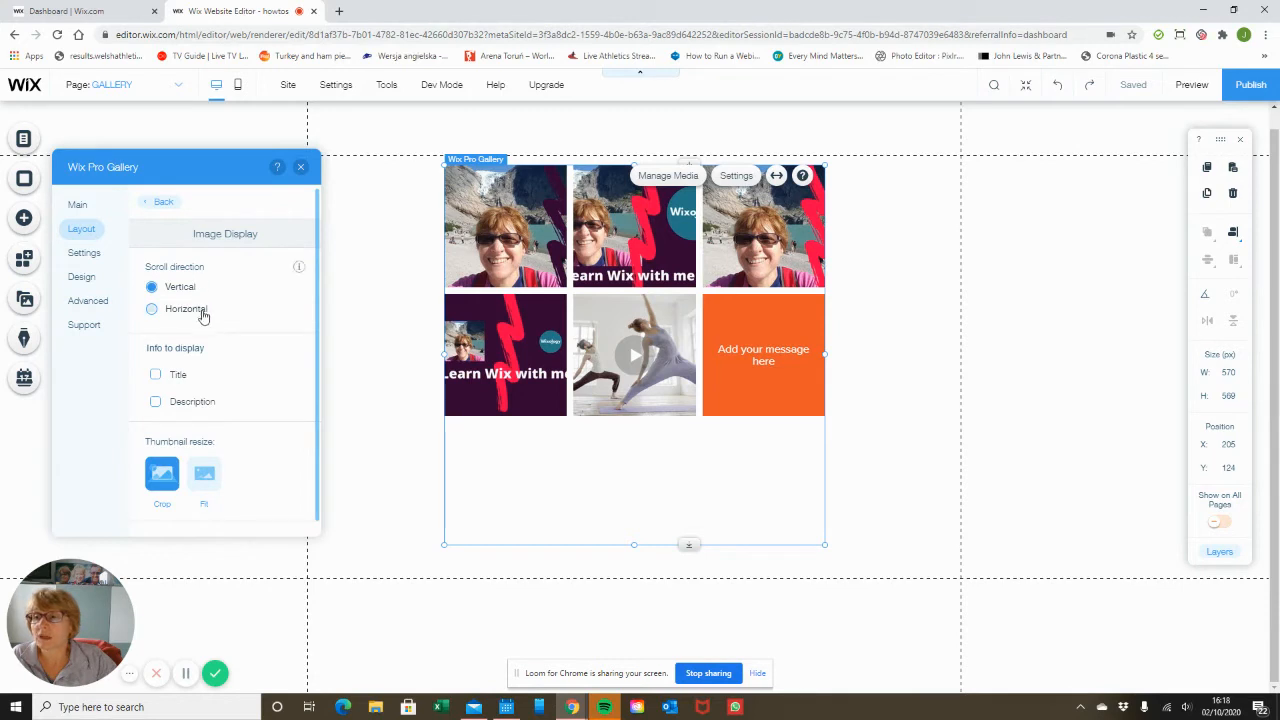
{"action": "left_click", "coordinate": [156, 376]}
{"action": "scroll", "coordinate": [260, 359], "scroll_direction": "down", "scroll_amount": 2}
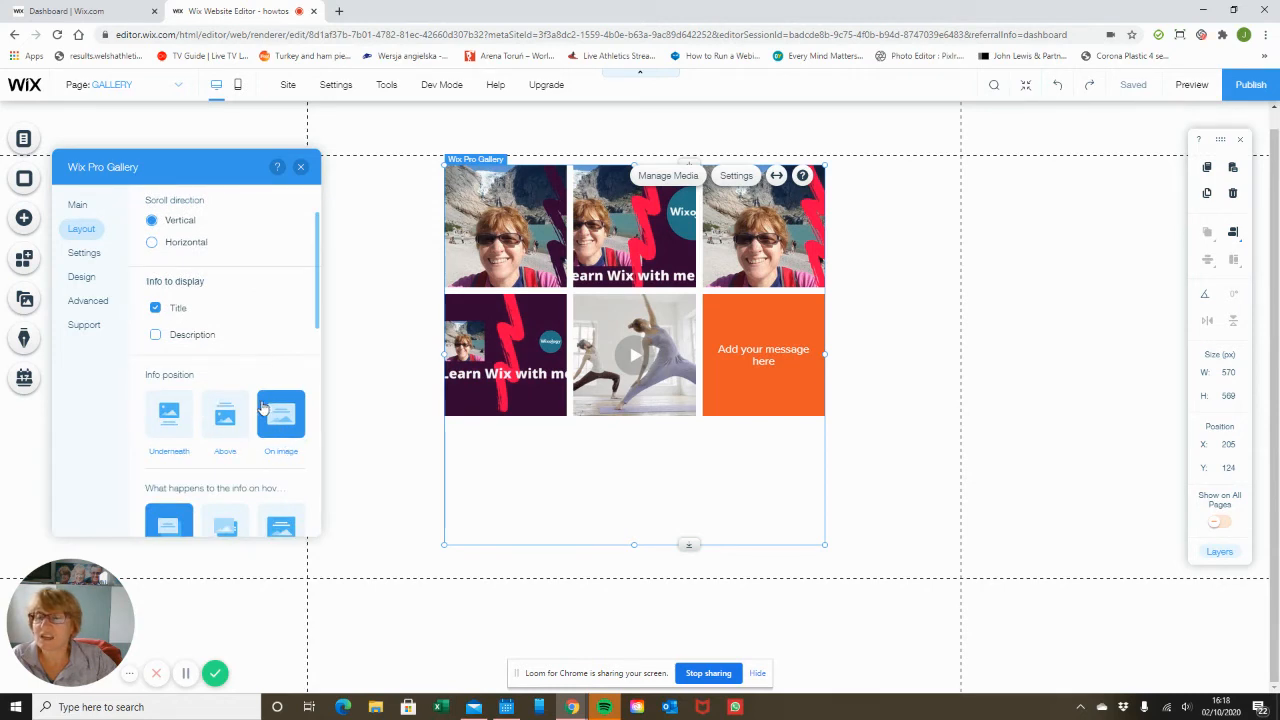
{"action": "scroll", "coordinate": [219, 447], "scroll_direction": "down", "scroll_amount": 2}
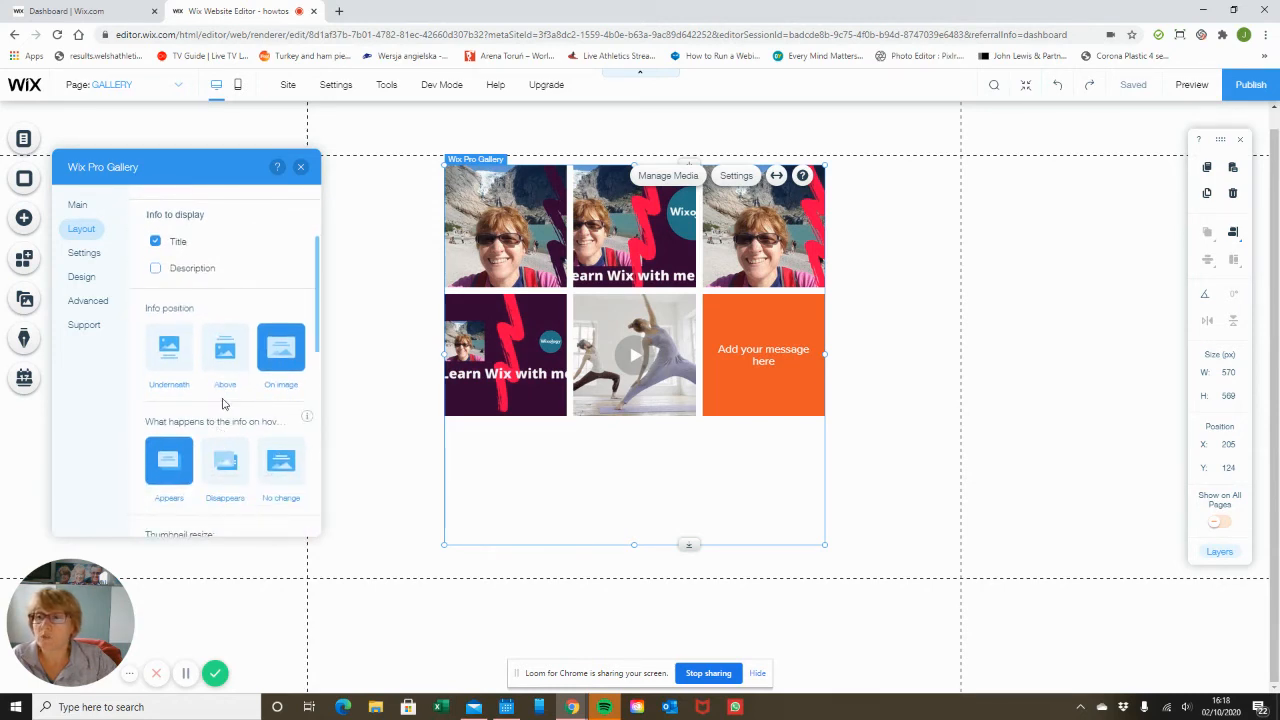
{"action": "left_click", "coordinate": [170, 360]}
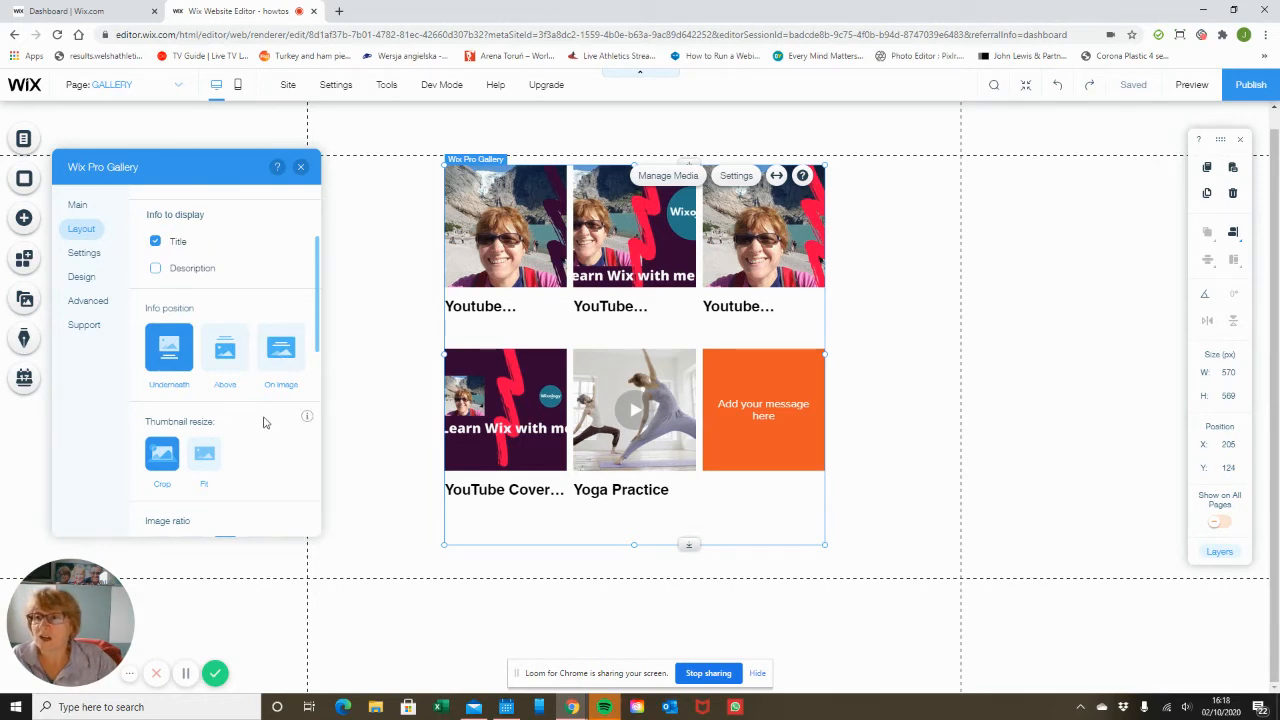
{"action": "left_click", "coordinate": [157, 243]}
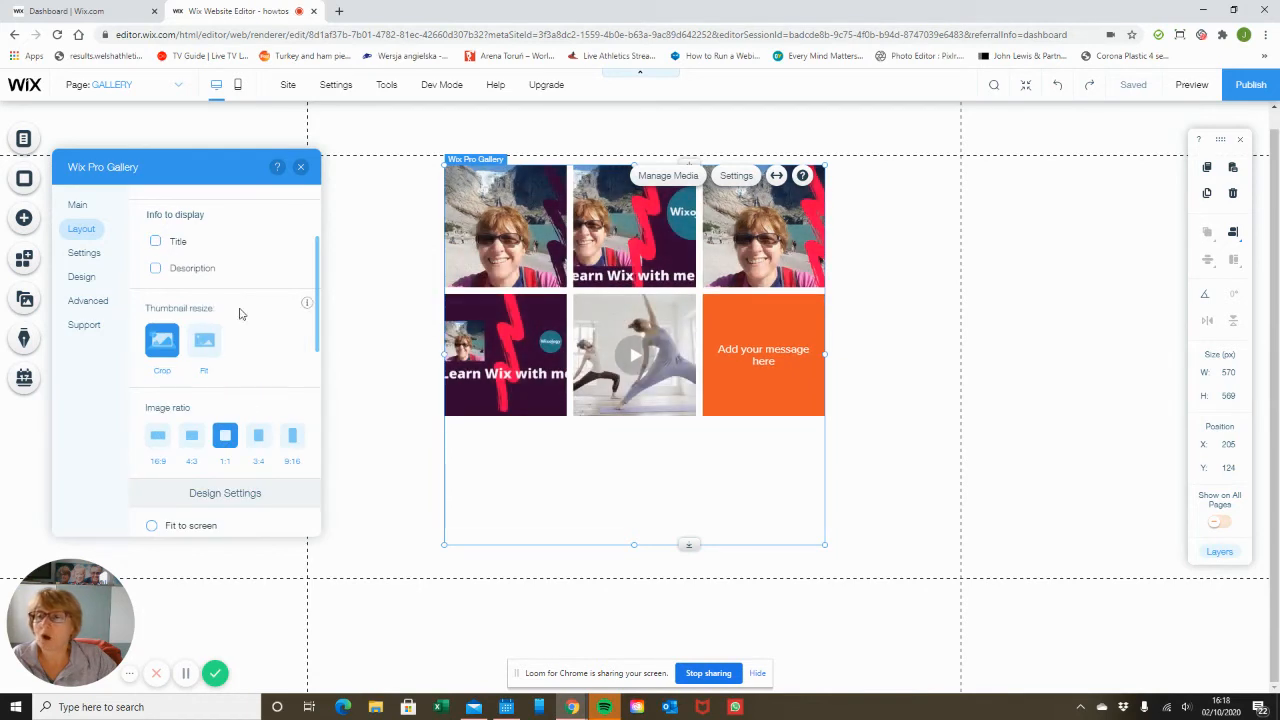
{"action": "left_click", "coordinate": [156, 242]}
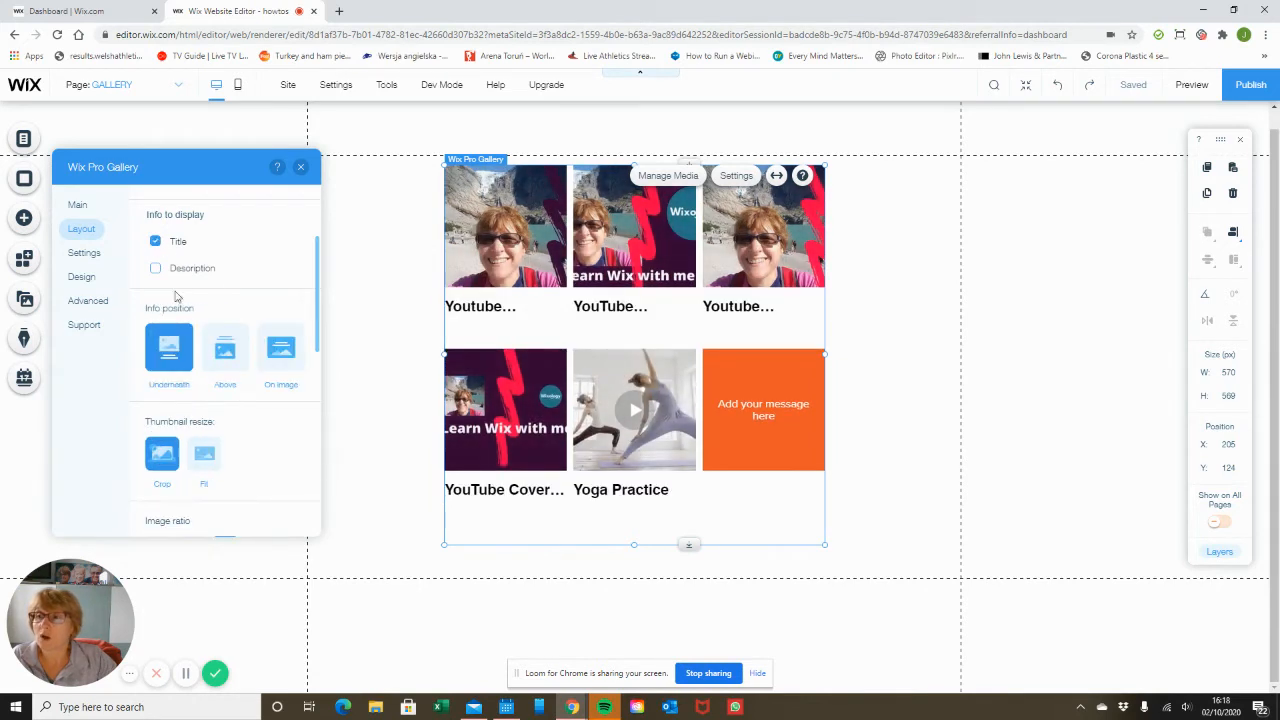
Switch the thumbnail resize option to Fit and back to Crop.
{"action": "scroll", "coordinate": [270, 438], "scroll_direction": "down", "scroll_amount": 1}
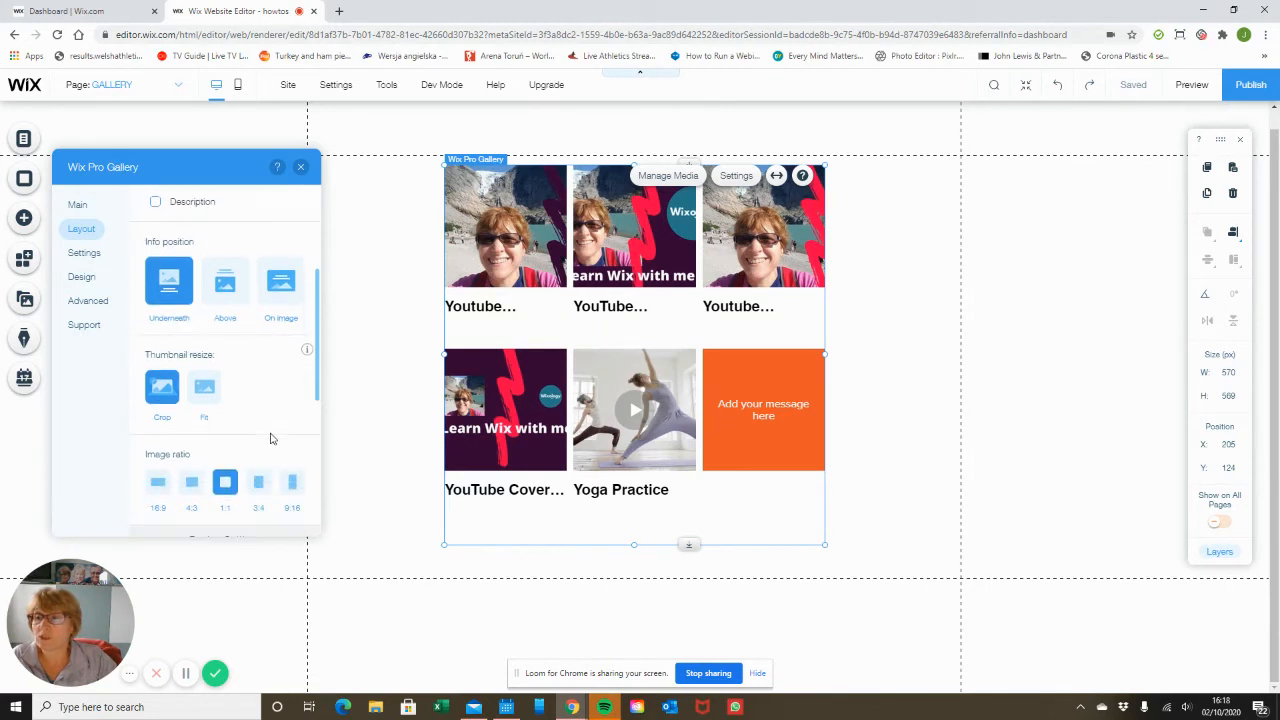
{"action": "left_click", "coordinate": [204, 390]}
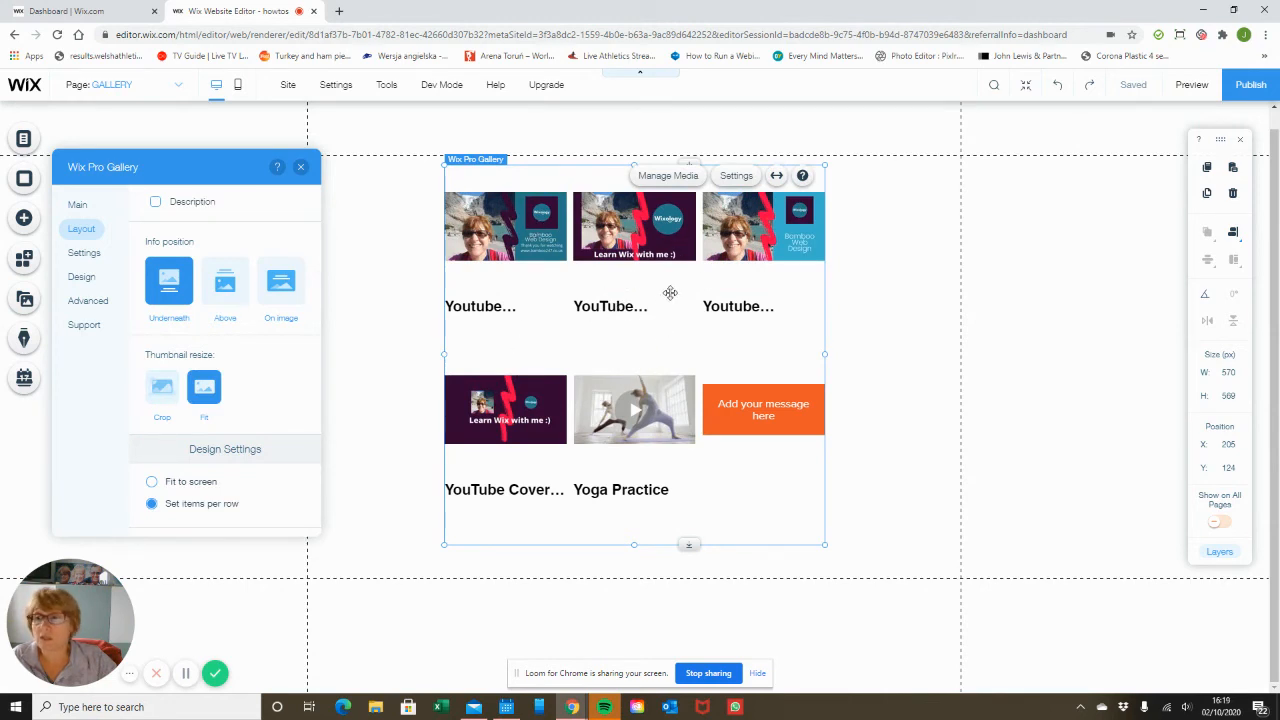
{"action": "left_click", "coordinate": [163, 388]}
Try the 16:9 and 4:3 image ratios before returning to 1:1.
{"action": "scroll", "coordinate": [237, 408], "scroll_direction": "down", "scroll_amount": 2}
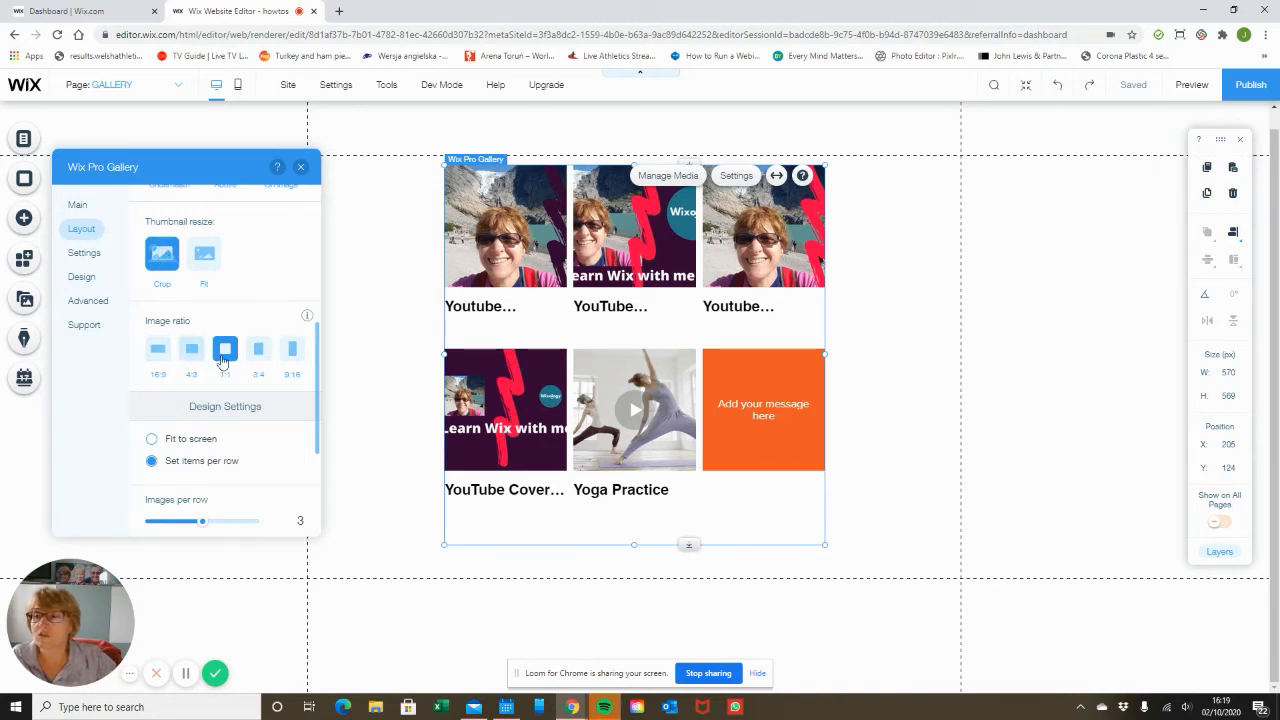
{"action": "left_click", "coordinate": [158, 352]}
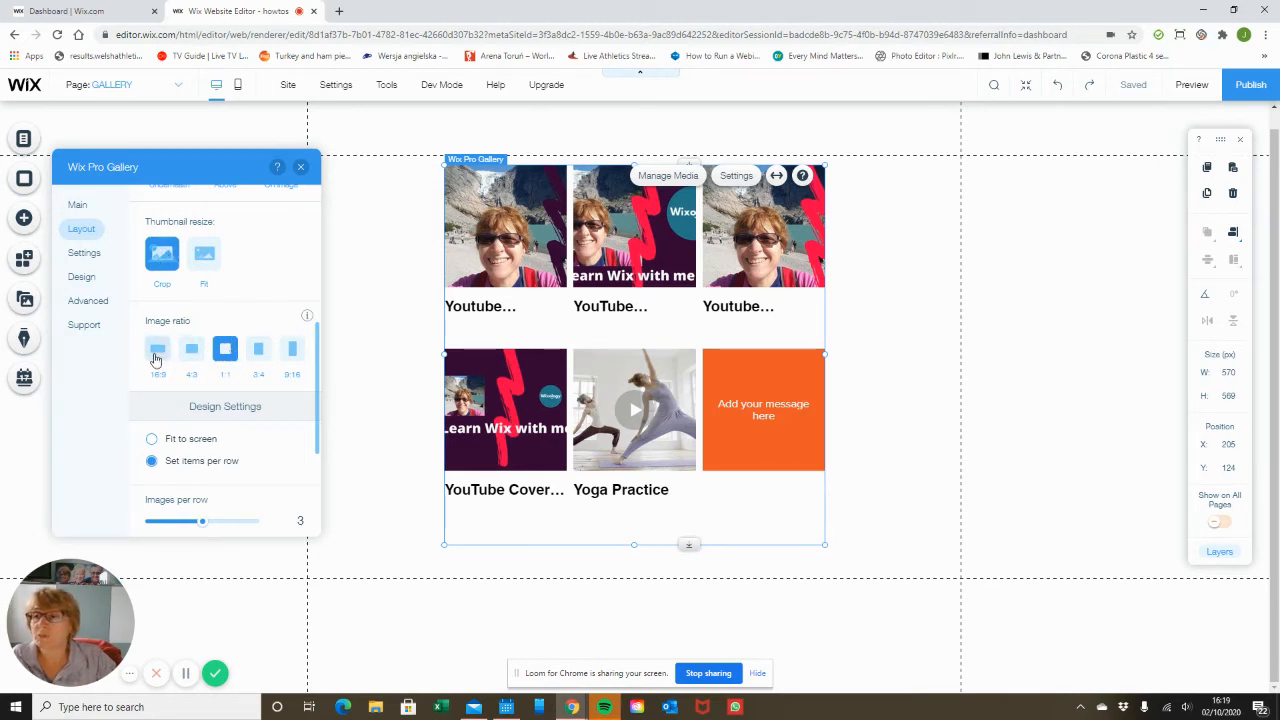
{"action": "left_click", "coordinate": [193, 355]}
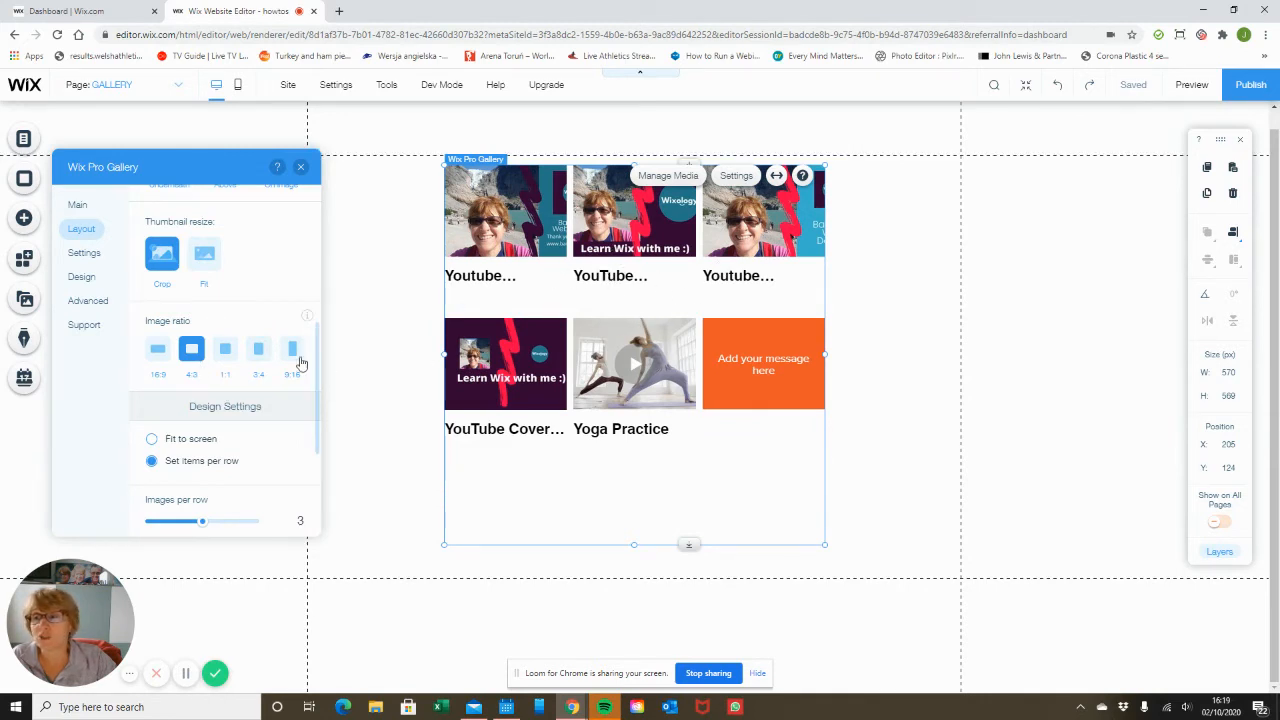
{"action": "left_click", "coordinate": [226, 350]}
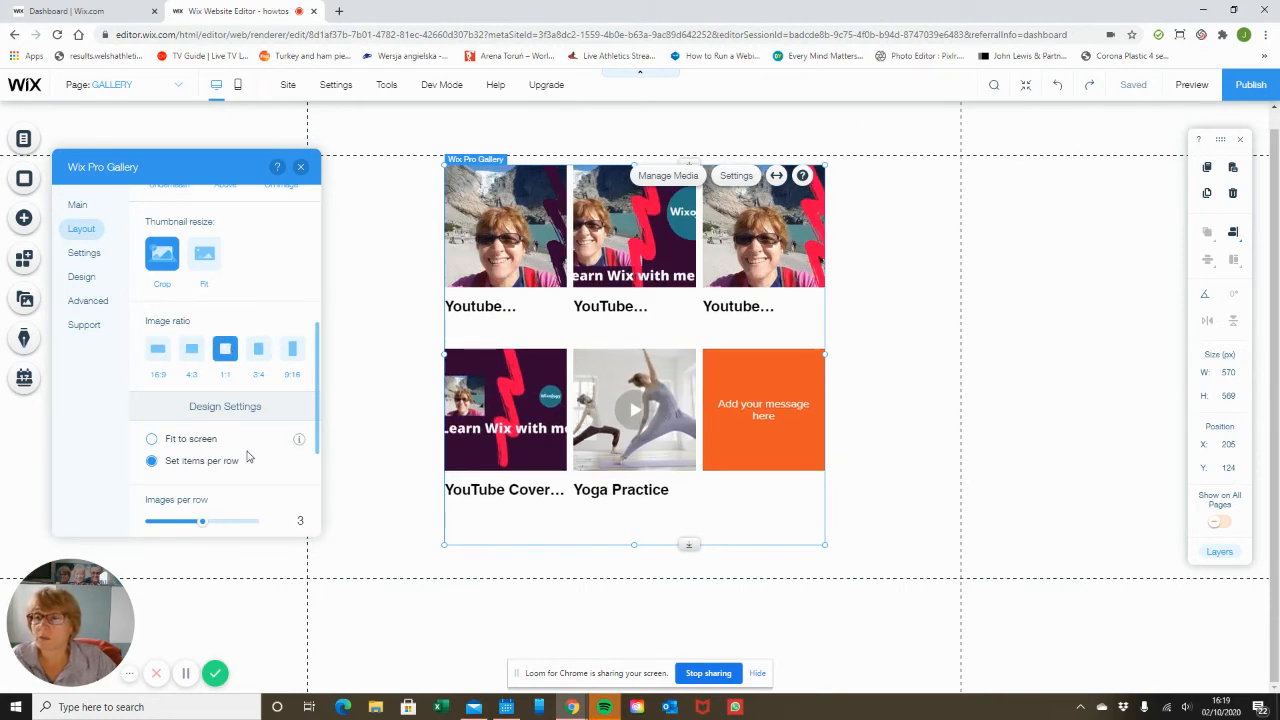
Switch the design setting to Fit to screen and back to Set items per row.
{"action": "scroll", "coordinate": [248, 457], "scroll_direction": "down", "scroll_amount": 1}
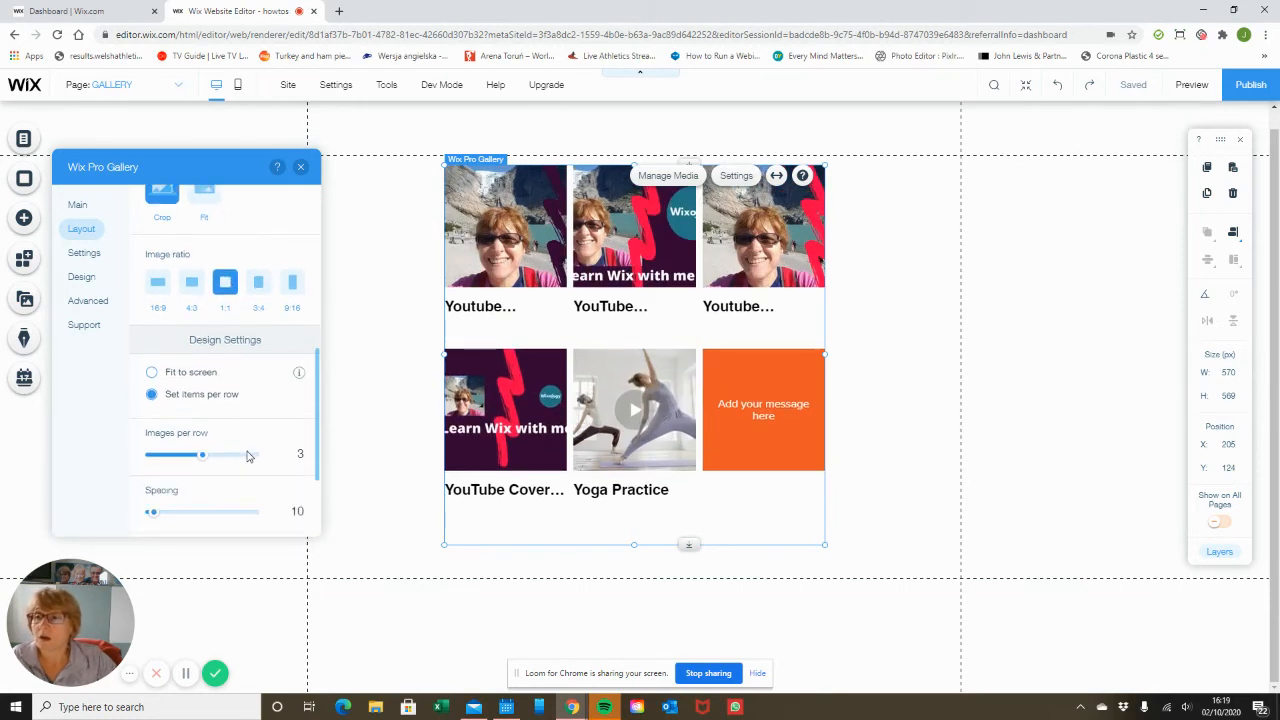
{"action": "left_click", "coordinate": [152, 373]}
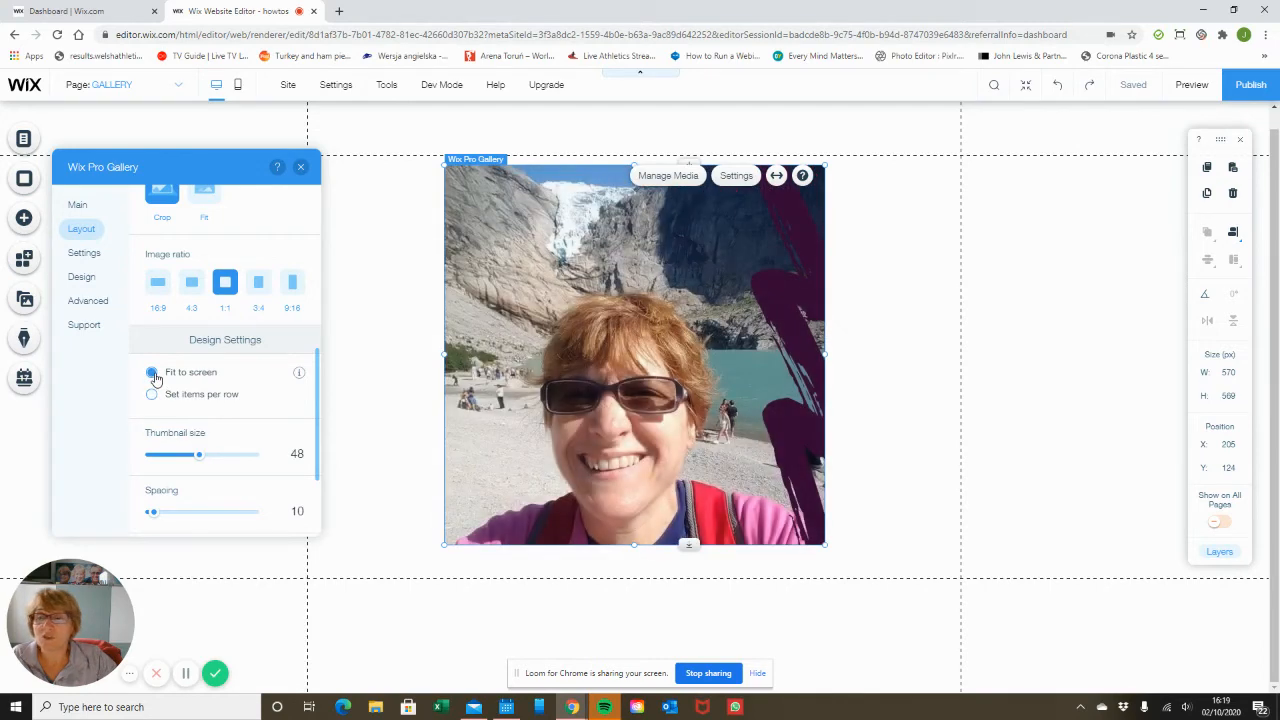
{"action": "left_click", "coordinate": [152, 395]}
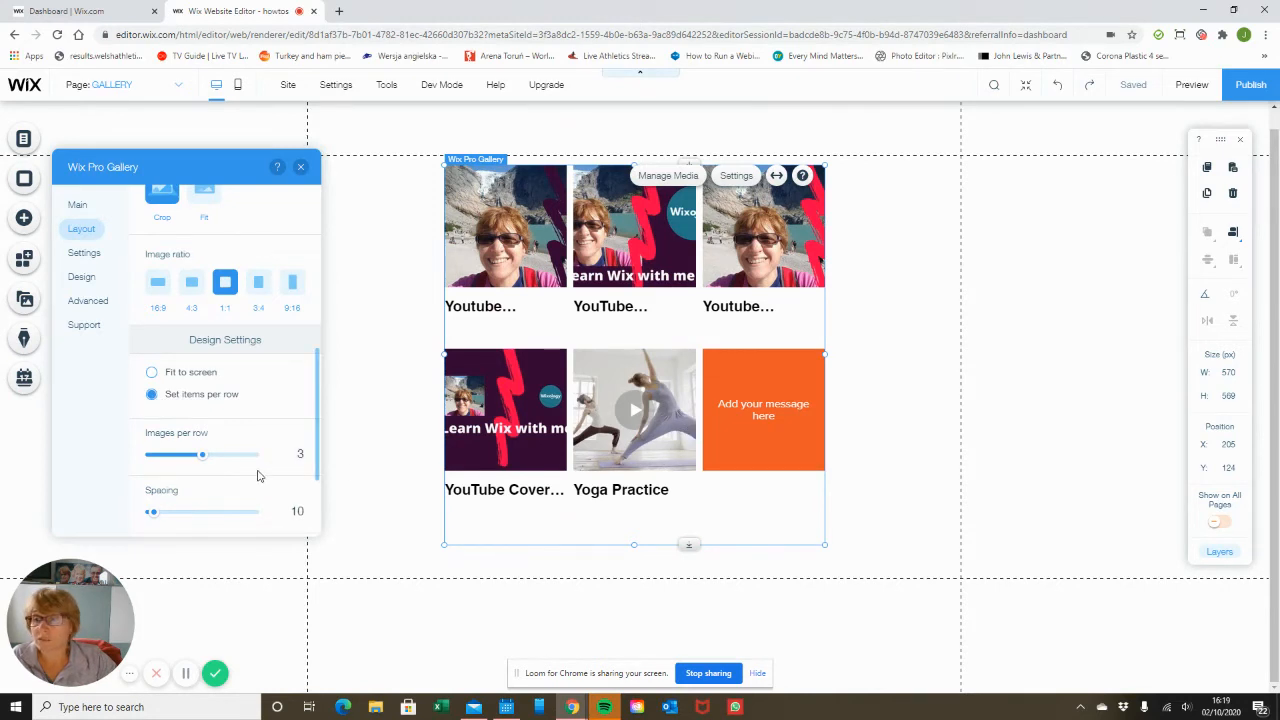
Set the gallery's spacing to 20.
{"action": "scroll", "coordinate": [258, 476], "scroll_direction": "down", "scroll_amount": 1}
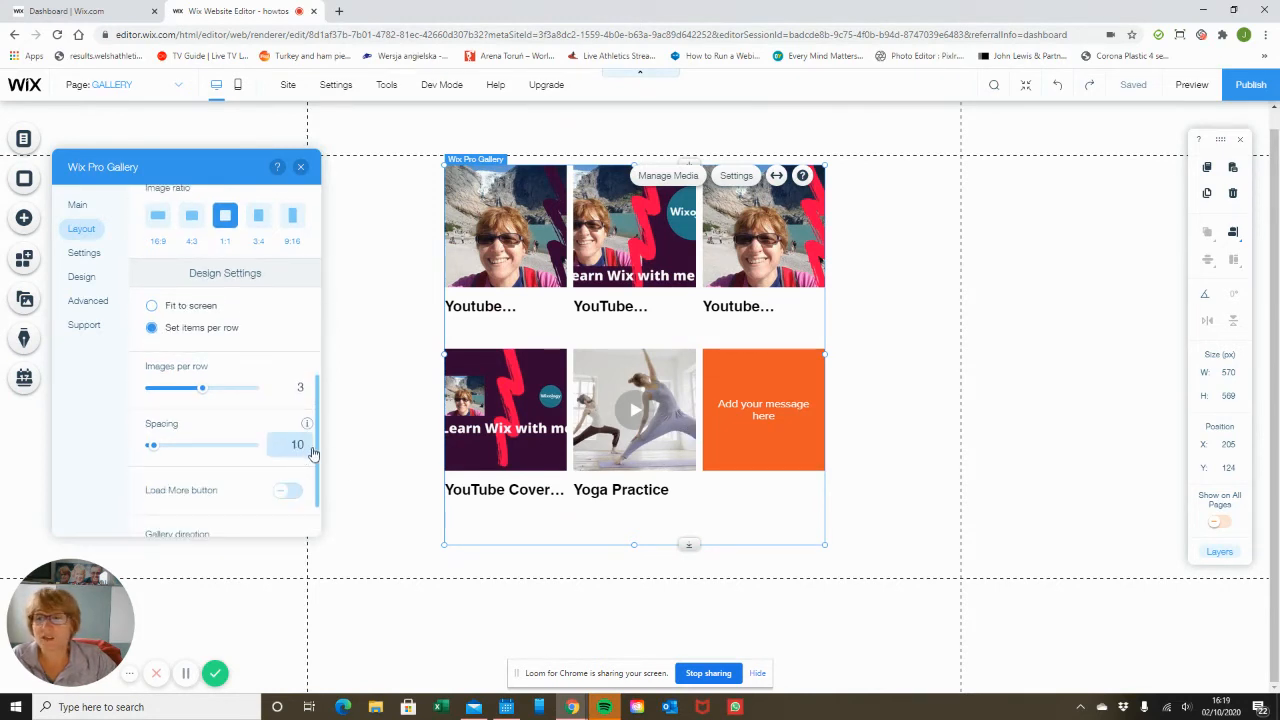
{"action": "left_click", "coordinate": [301, 451]}
{"action": "type", "text": "20"}
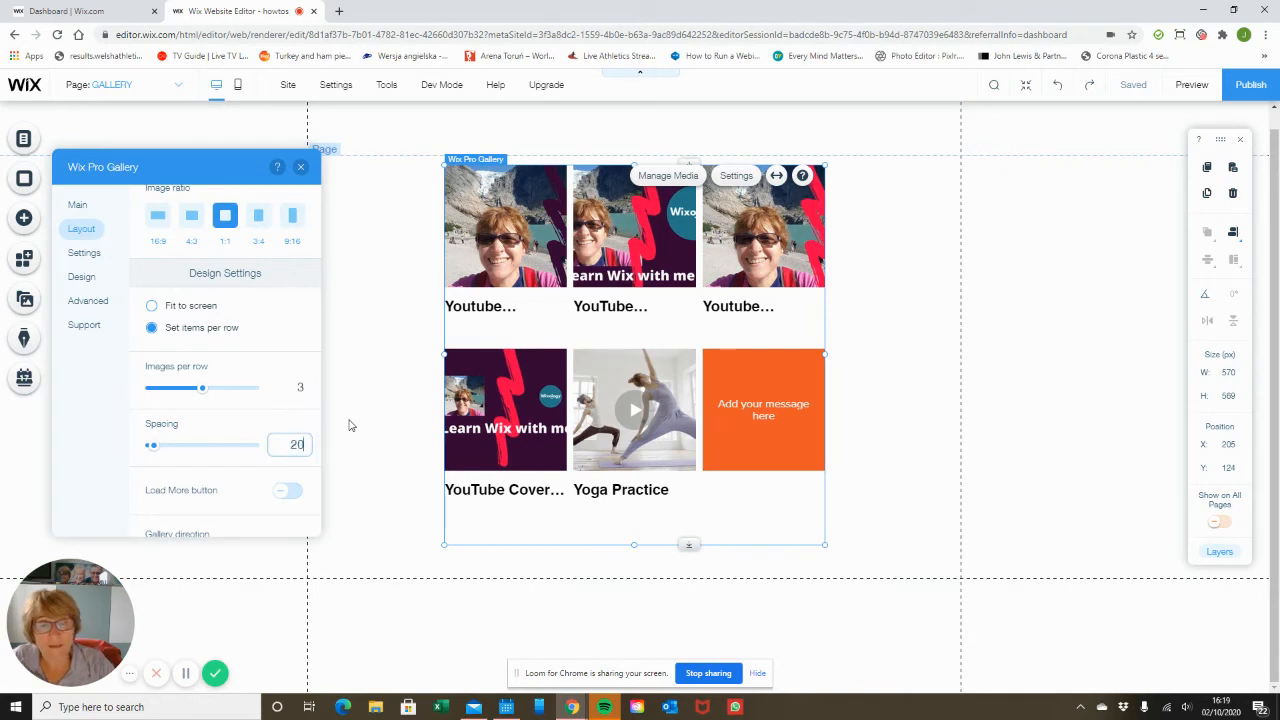
{"action": "key", "text": "Return"}
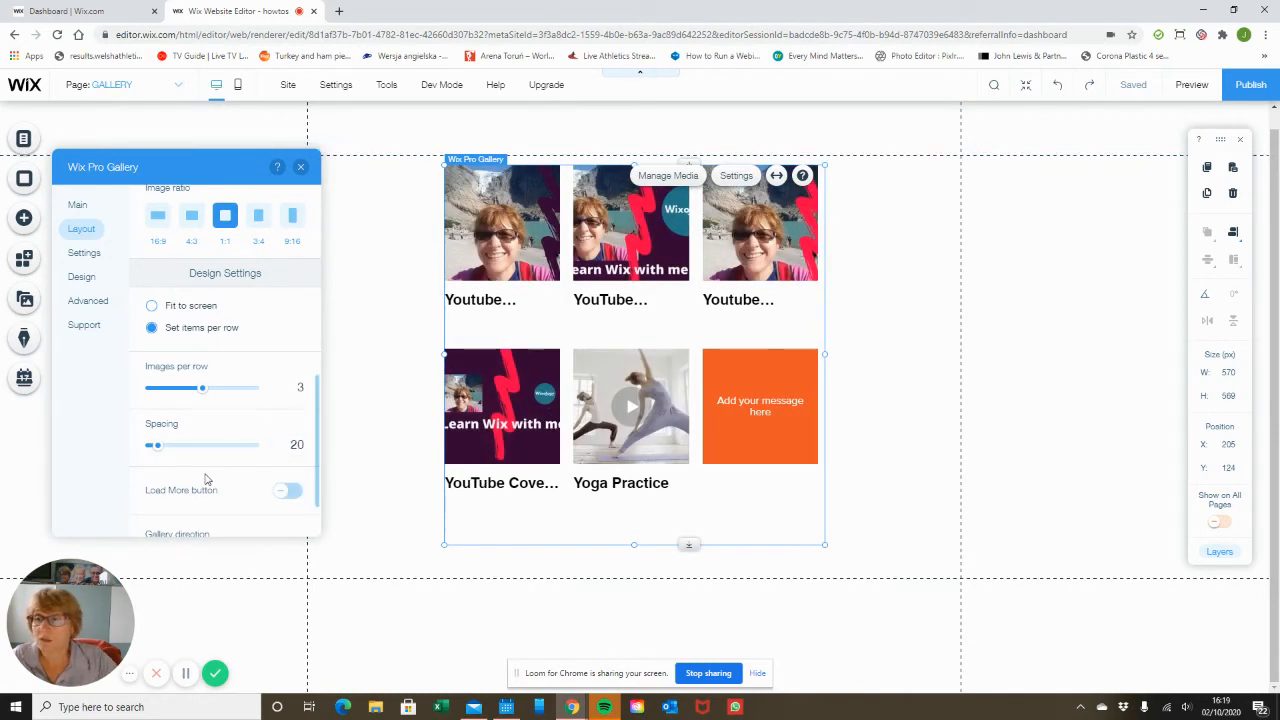
Turn on the gallery's Load More button.
{"action": "scroll", "coordinate": [292, 490], "scroll_direction": "down", "scroll_amount": 2}
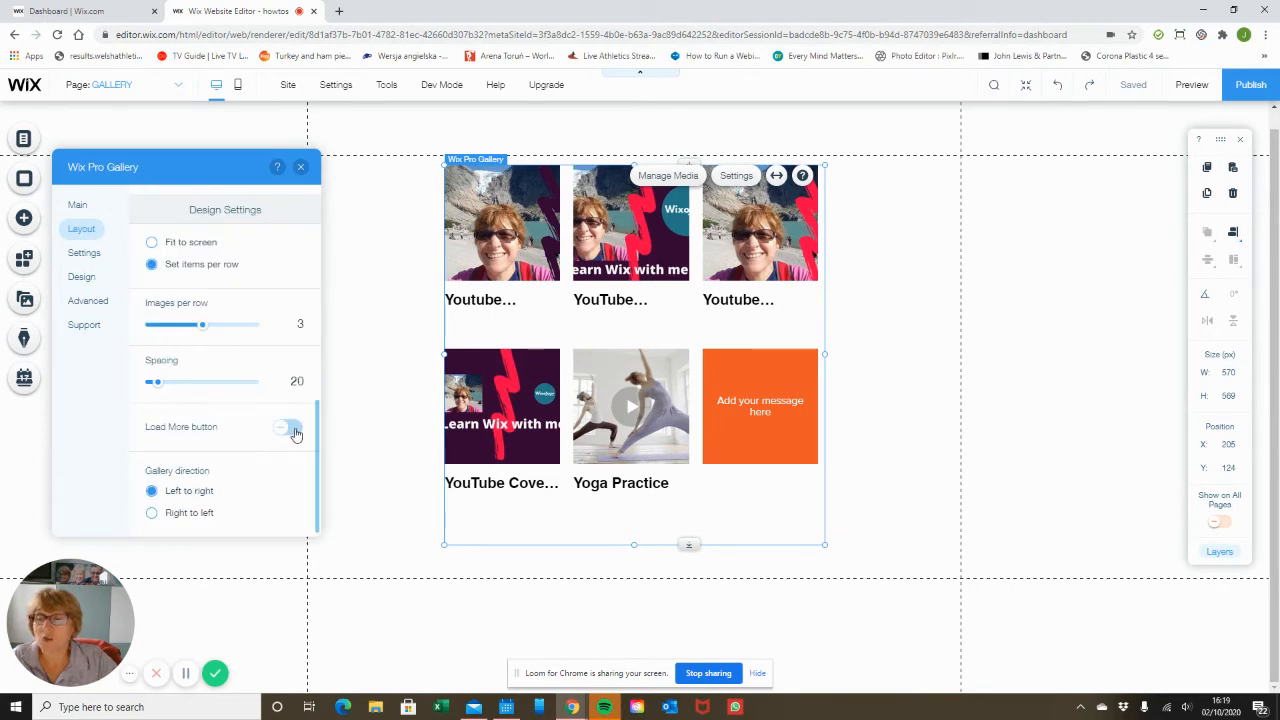
{"action": "left_click", "coordinate": [287, 428]}
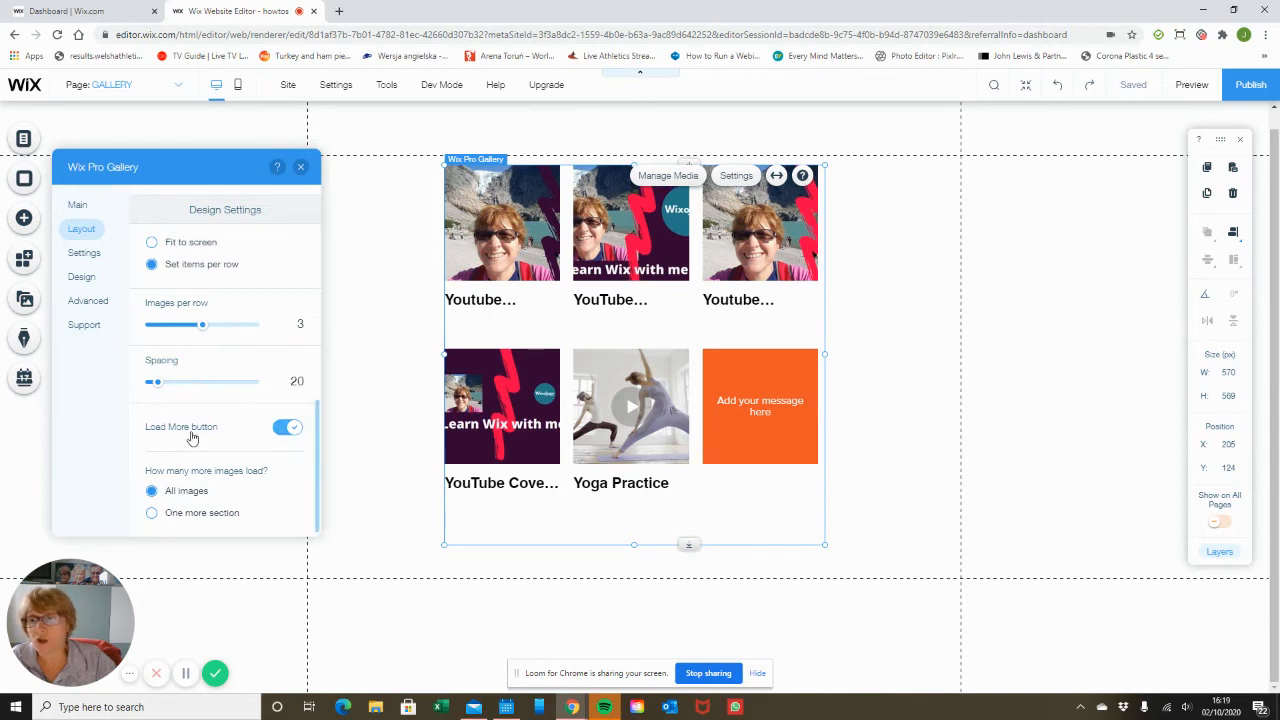
{"action": "scroll", "coordinate": [180, 425], "scroll_direction": "down", "scroll_amount": 2}
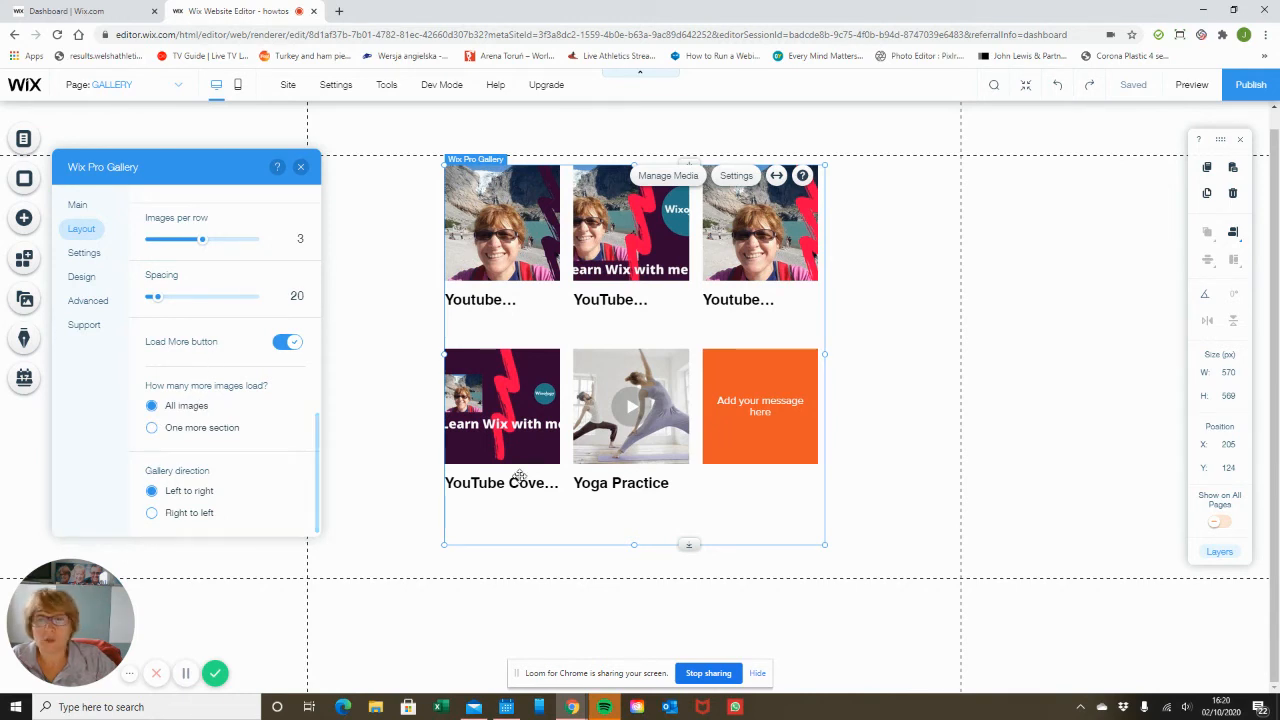
Resize the gallery's height to about 386 px so one row and the Load More button show.
{"action": "left_click_drag", "start_coordinate": [633, 544], "coordinate": [614, 325]}
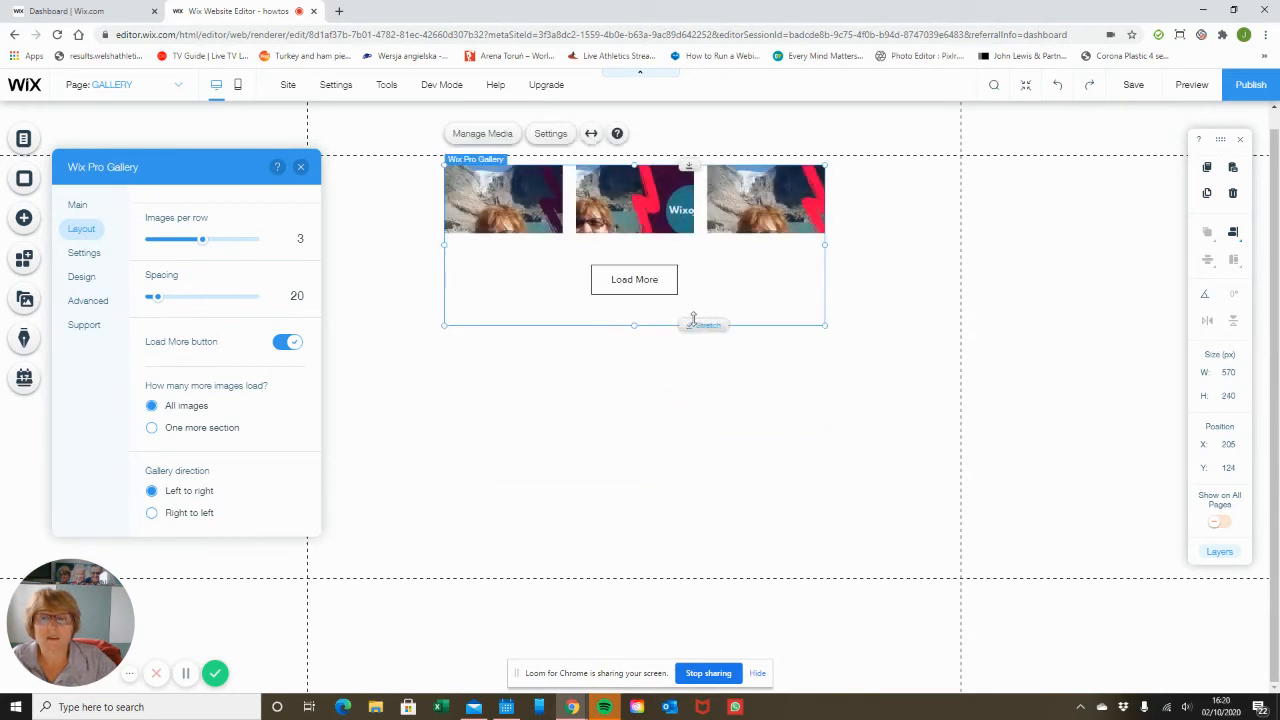
{"action": "left_click_drag", "start_coordinate": [633, 342], "coordinate": [635, 440]}
{"action": "left_click", "coordinate": [634, 387]}
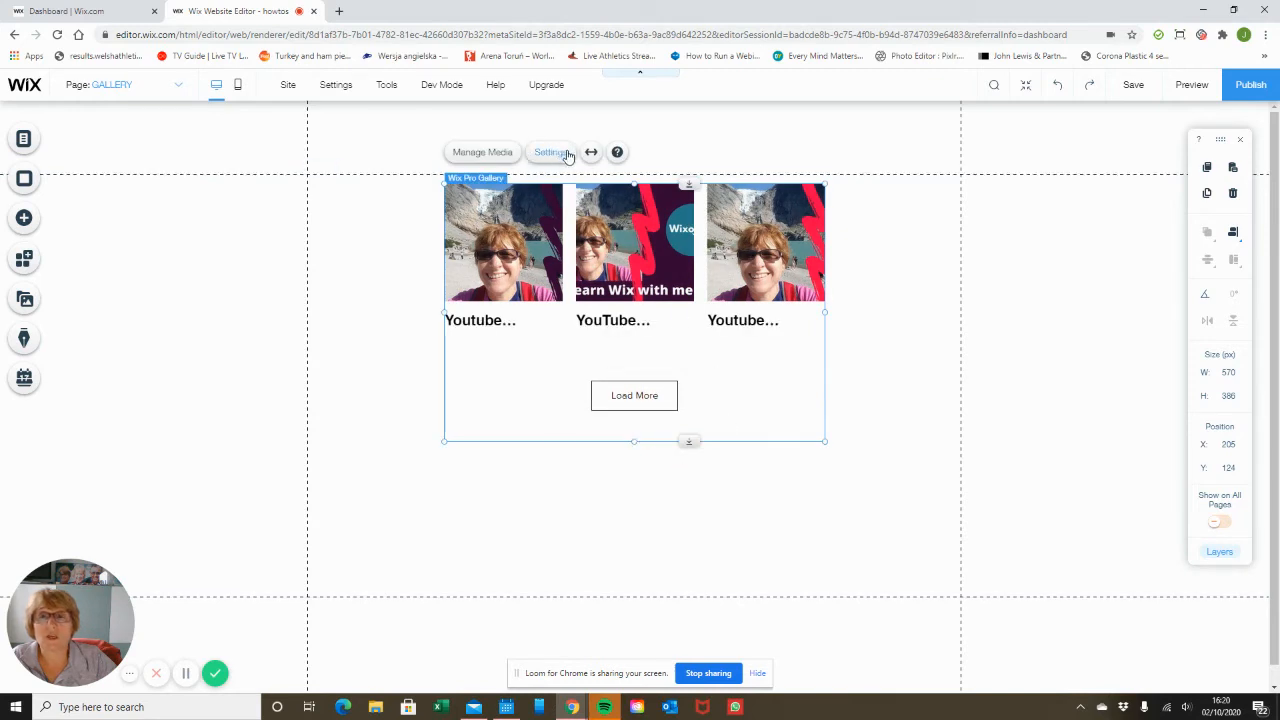
Reopen the gallery settings and review the customized layout options.
{"action": "left_click", "coordinate": [551, 153]}
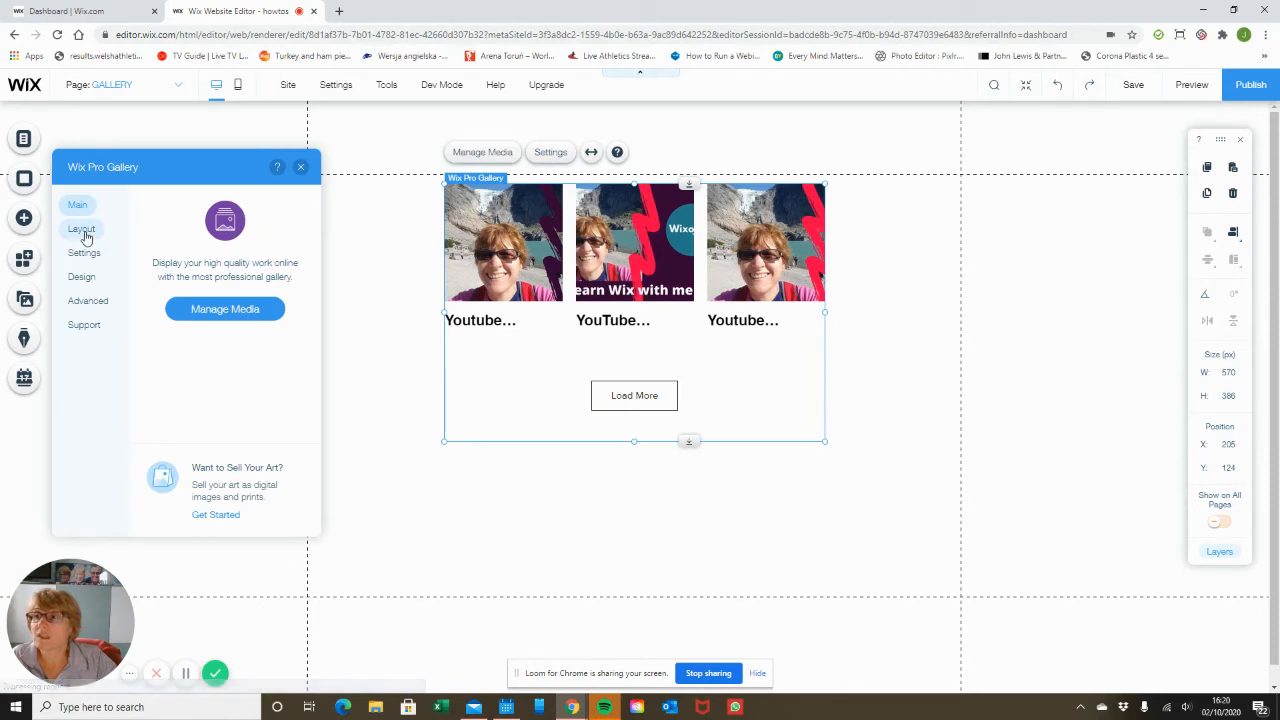
{"action": "left_click", "coordinate": [85, 254]}
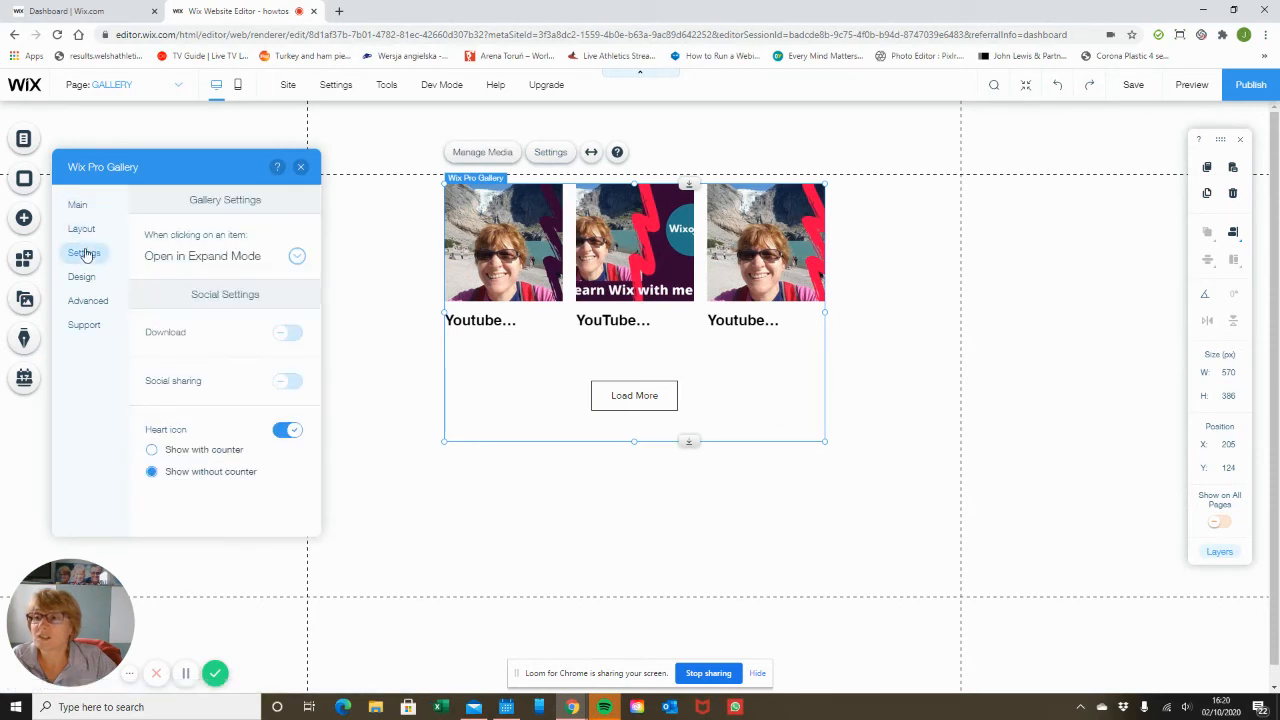
{"action": "left_click", "coordinate": [82, 231]}
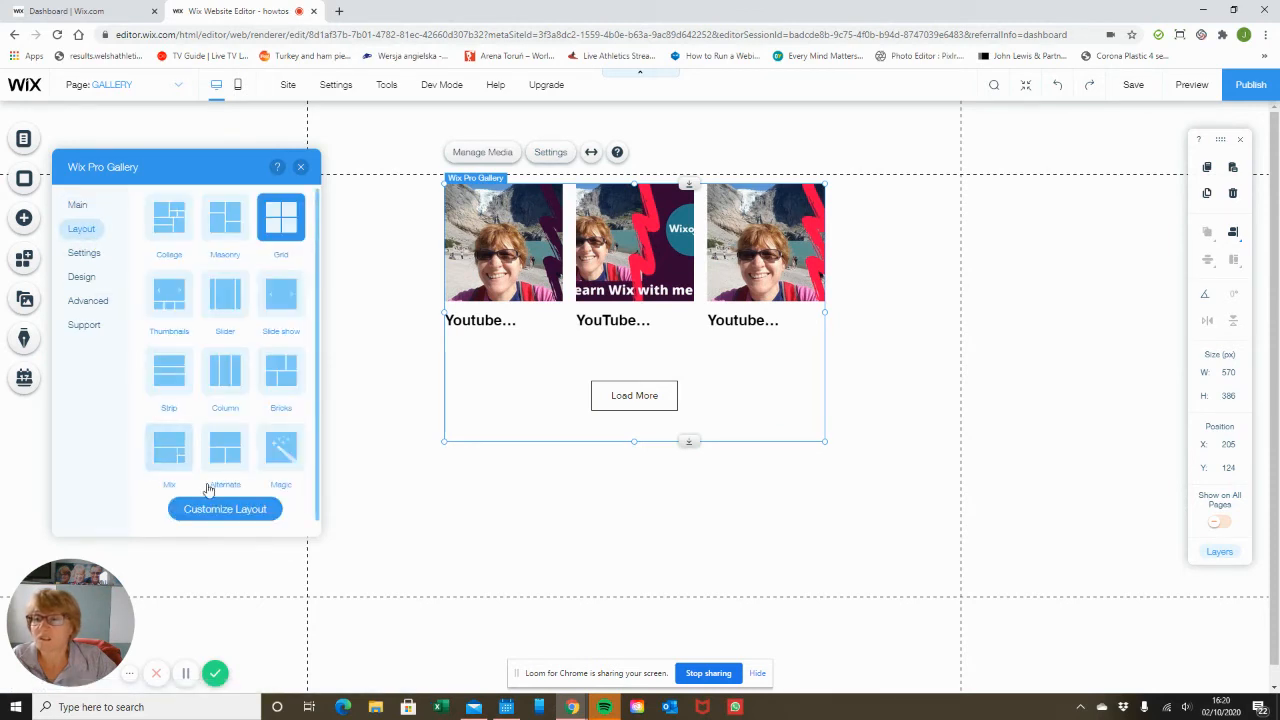
{"action": "left_click", "coordinate": [224, 509]}
{"action": "scroll", "coordinate": [237, 415], "scroll_direction": "down", "scroll_amount": 1}
{"action": "scroll", "coordinate": [237, 410], "scroll_direction": "down", "scroll_amount": 5}
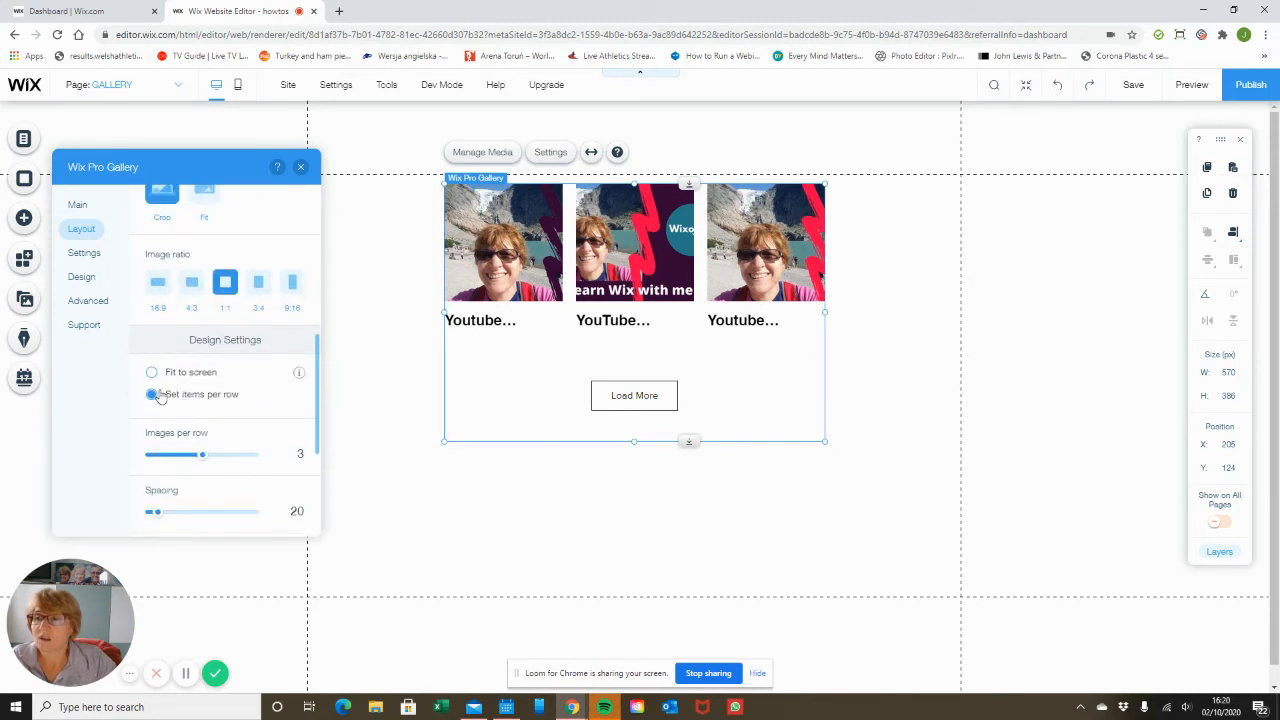
{"action": "scroll", "coordinate": [209, 429], "scroll_direction": "down", "scroll_amount": 4}
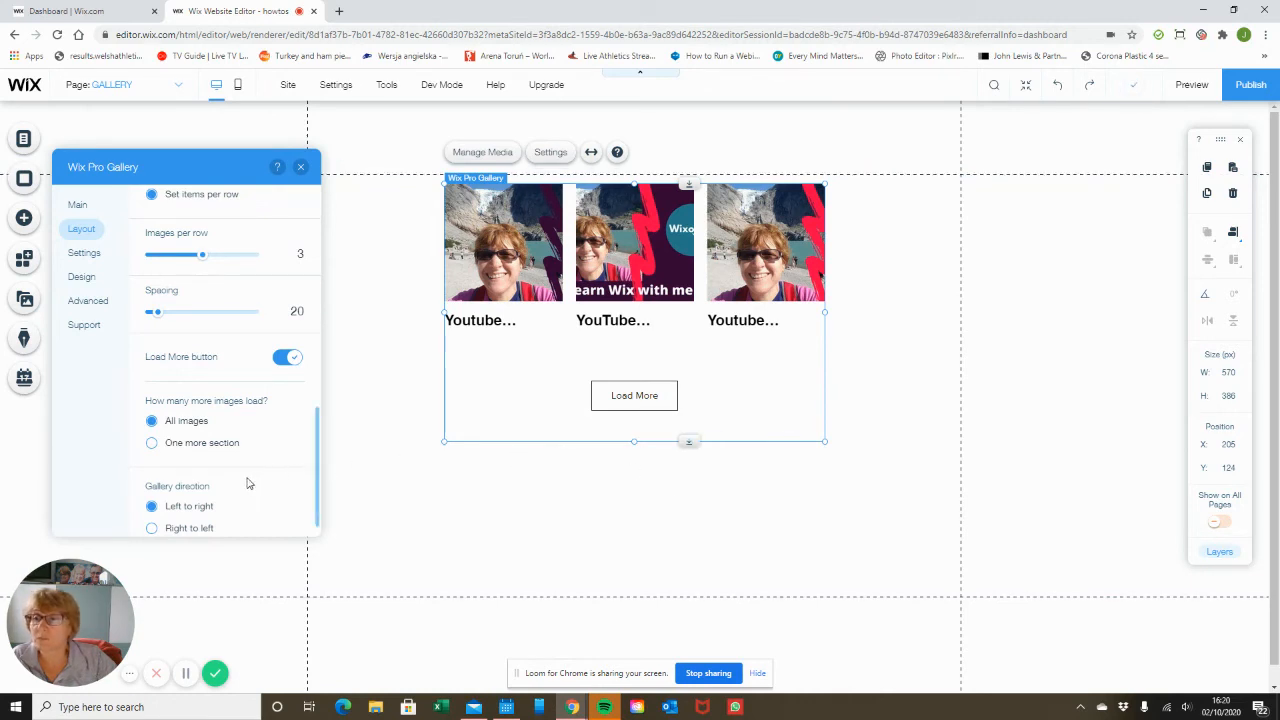
{"action": "scroll", "coordinate": [249, 484], "scroll_direction": "down", "scroll_amount": 1}
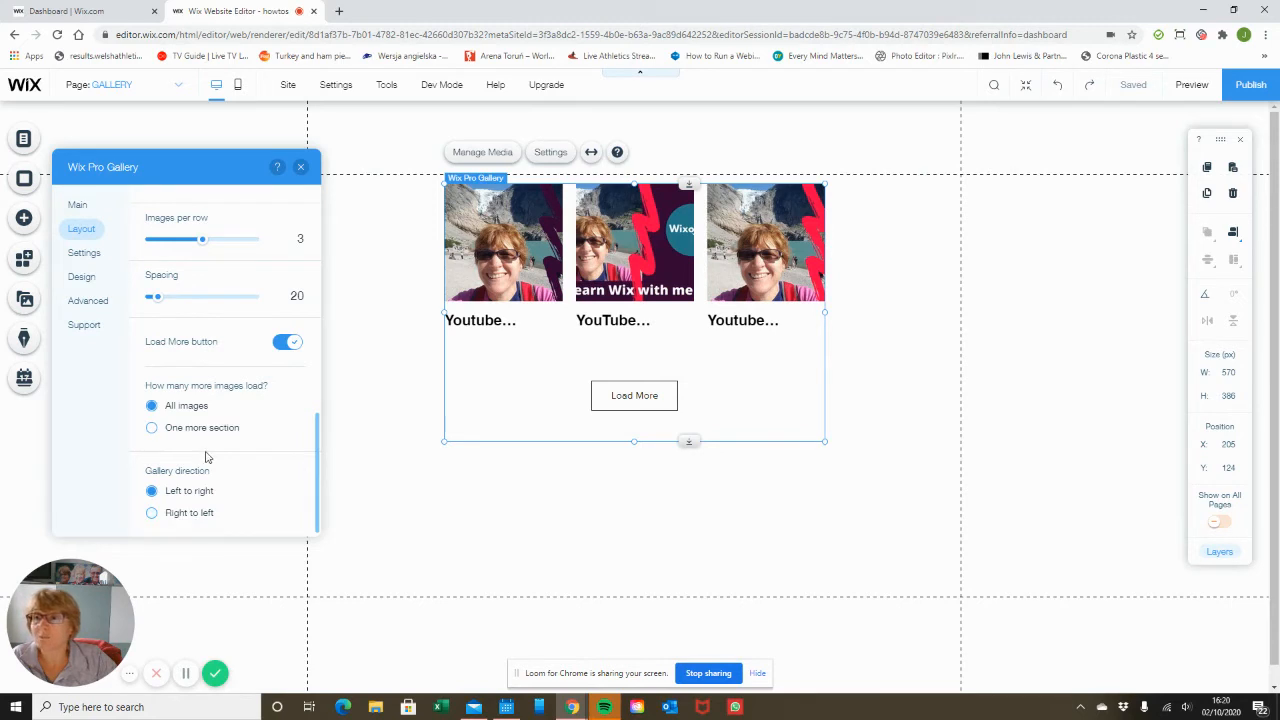
Review the gallery's layout options and the item click behaviour setting.
{"action": "scroll", "coordinate": [206, 455], "scroll_direction": "up", "scroll_amount": 3}
{"action": "scroll", "coordinate": [236, 430], "scroll_direction": "up", "scroll_amount": 4}
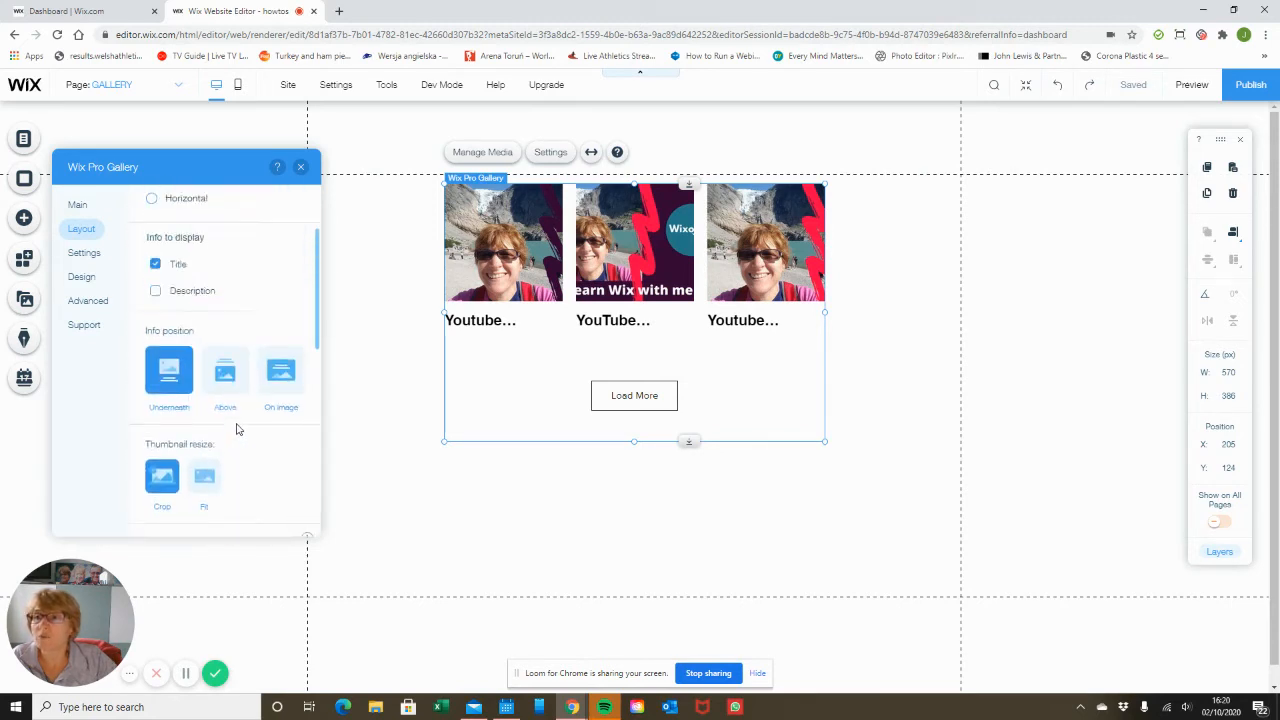
{"action": "scroll", "coordinate": [236, 430], "scroll_direction": "down", "scroll_amount": 4}
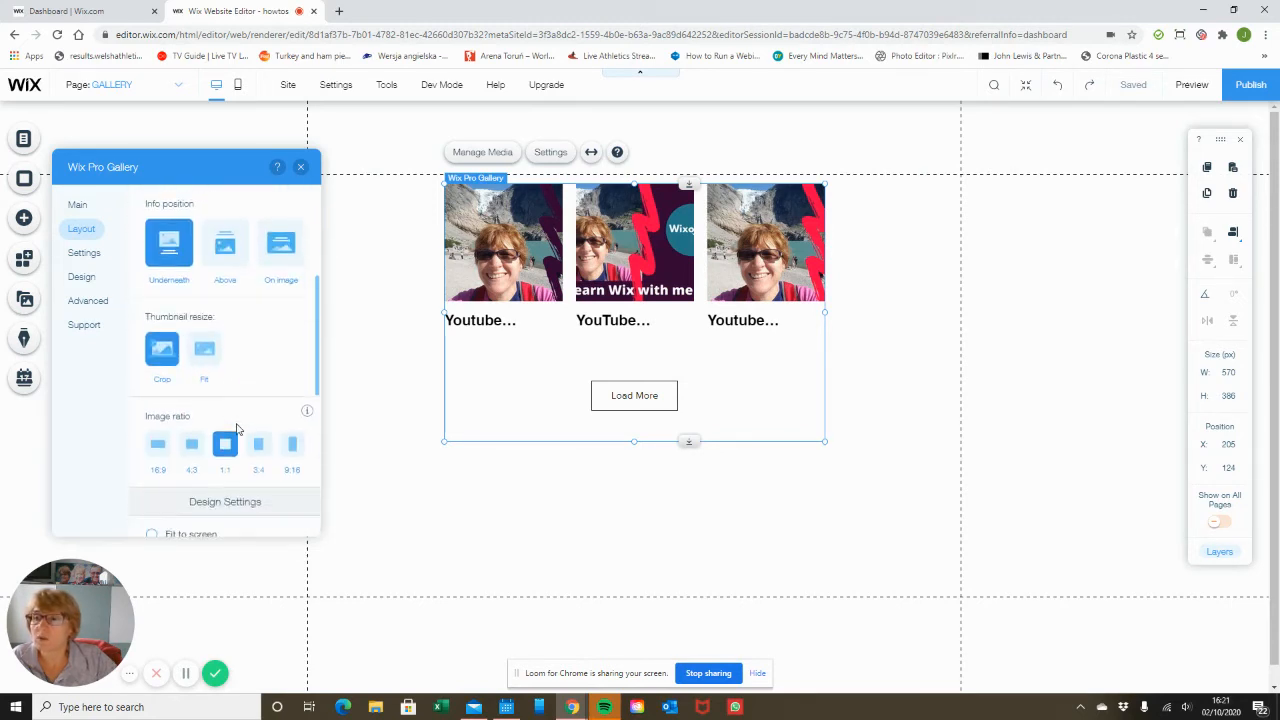
{"action": "scroll", "coordinate": [236, 430], "scroll_direction": "down", "scroll_amount": 2}
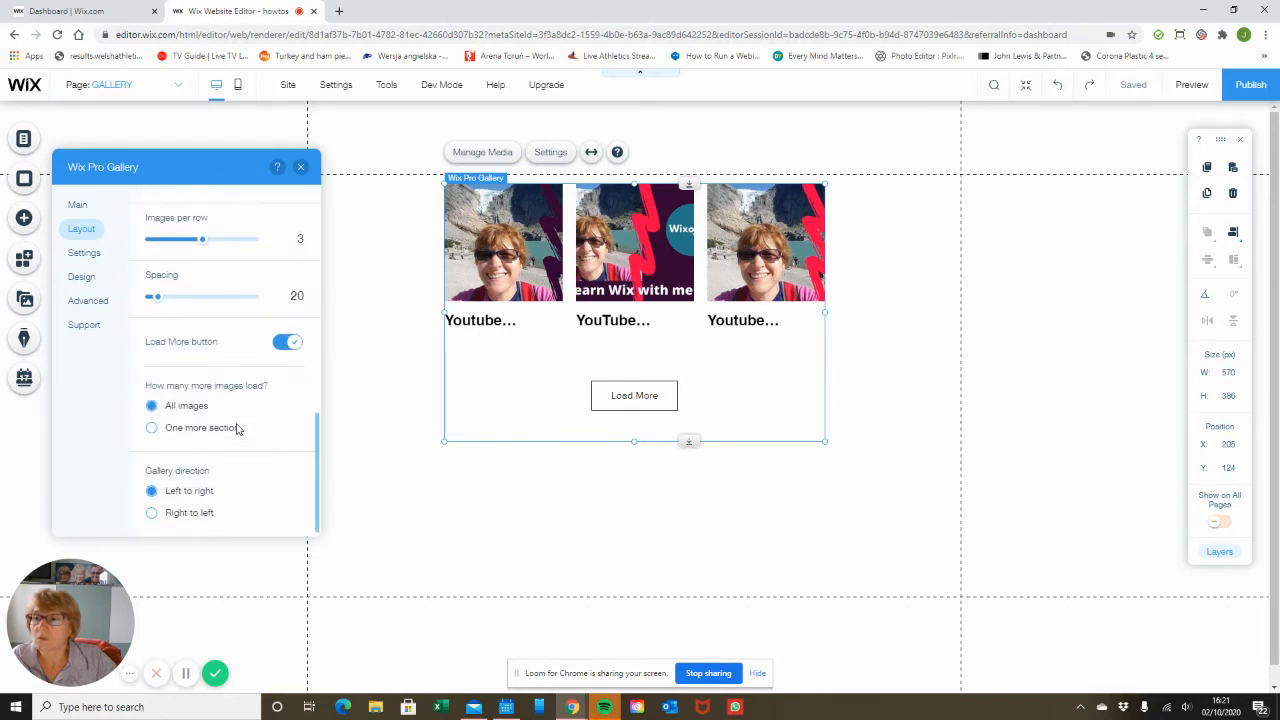
{"action": "left_click", "coordinate": [84, 254]}
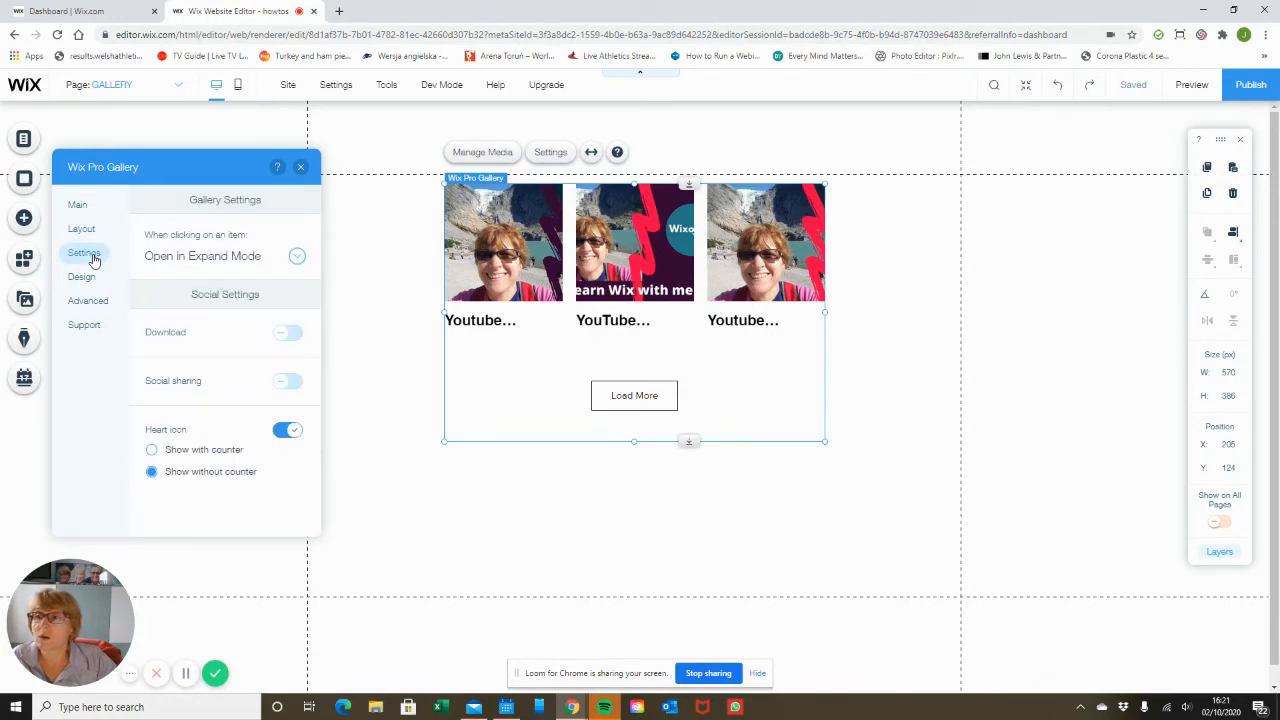
{"action": "left_click", "coordinate": [296, 258]}
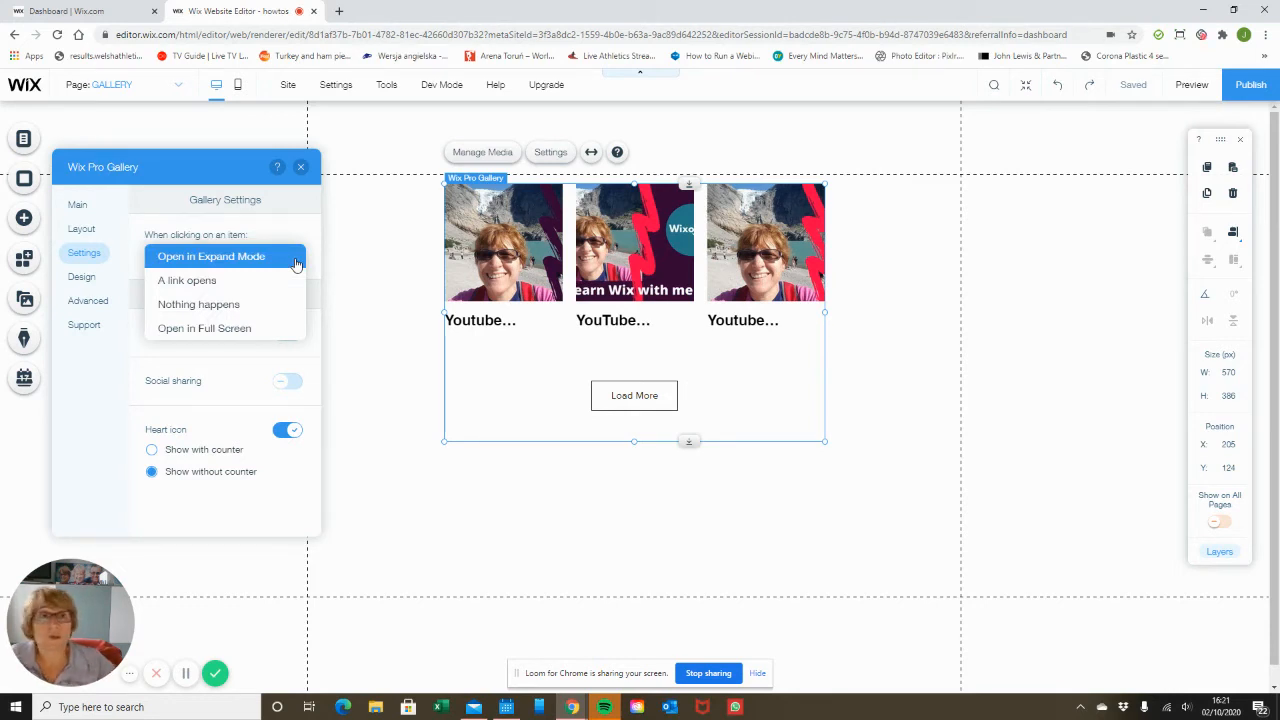
Preview the site and browse the gallery items in expand mode.
{"action": "left_click", "coordinate": [1207, 86]}
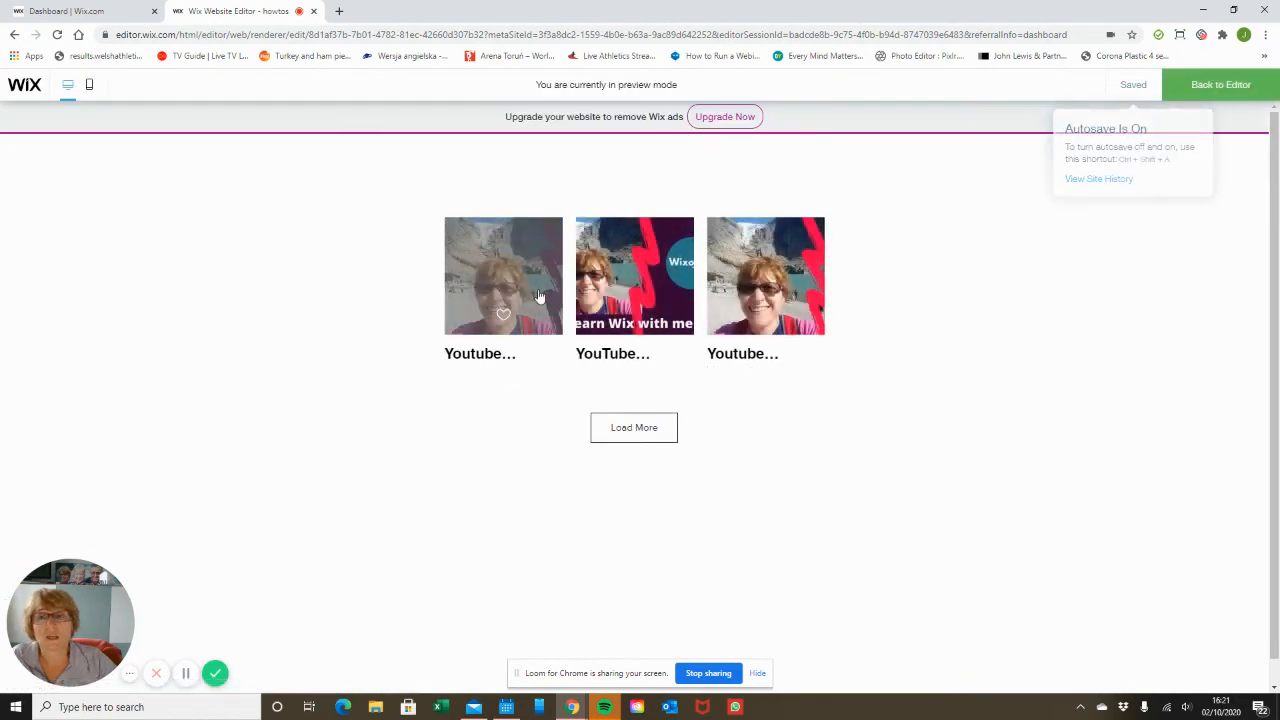
{"action": "left_click", "coordinate": [538, 295]}
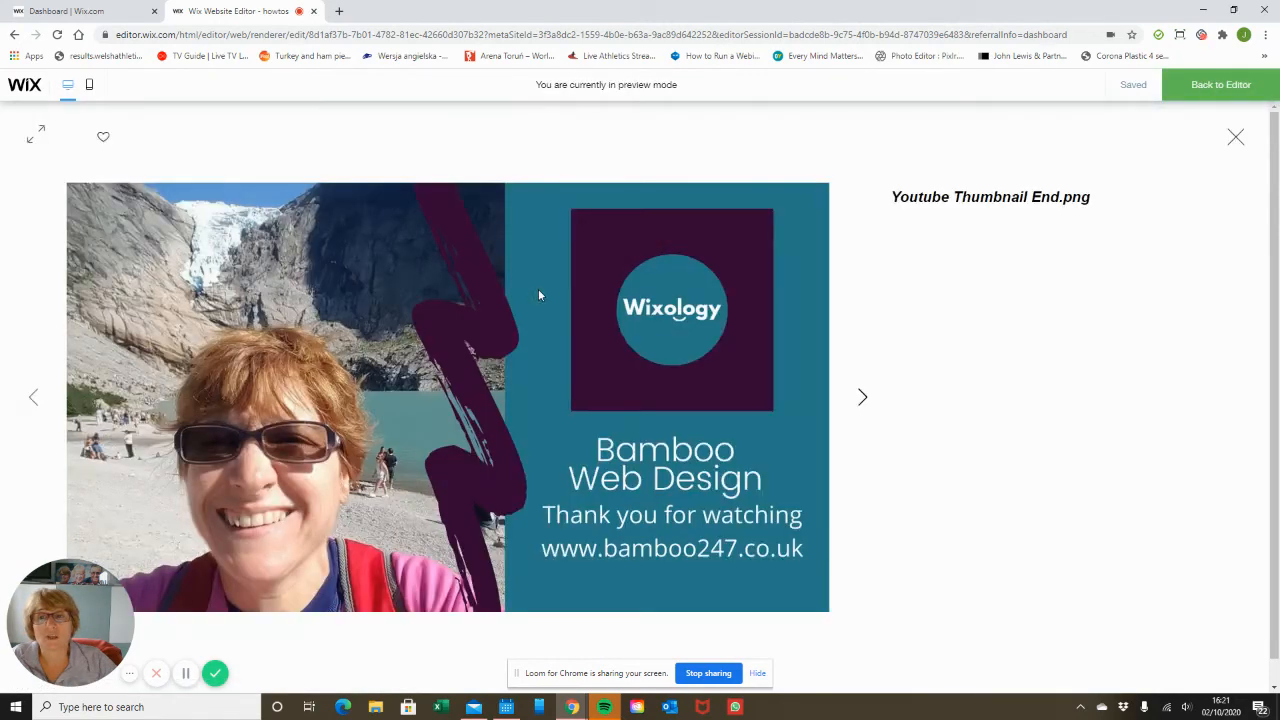
{"action": "left_click", "coordinate": [866, 400]}
{"action": "left_click", "coordinate": [864, 400]}
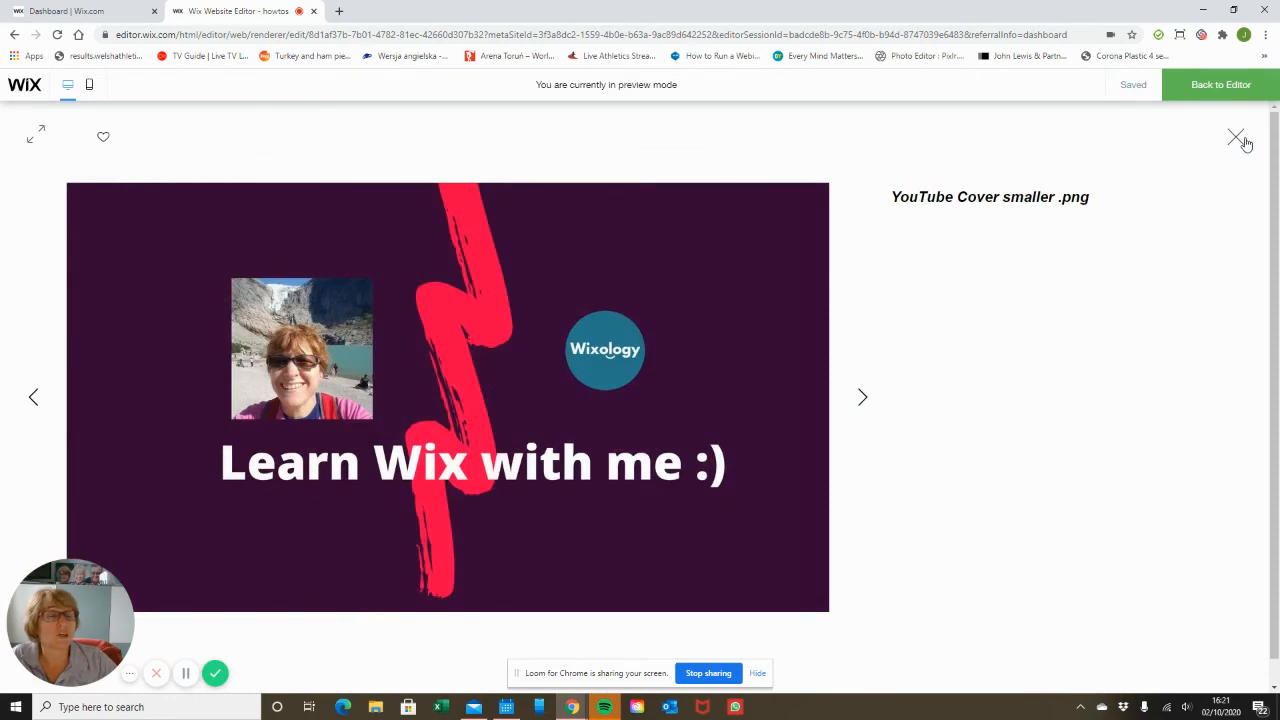
{"action": "left_click", "coordinate": [1237, 138]}
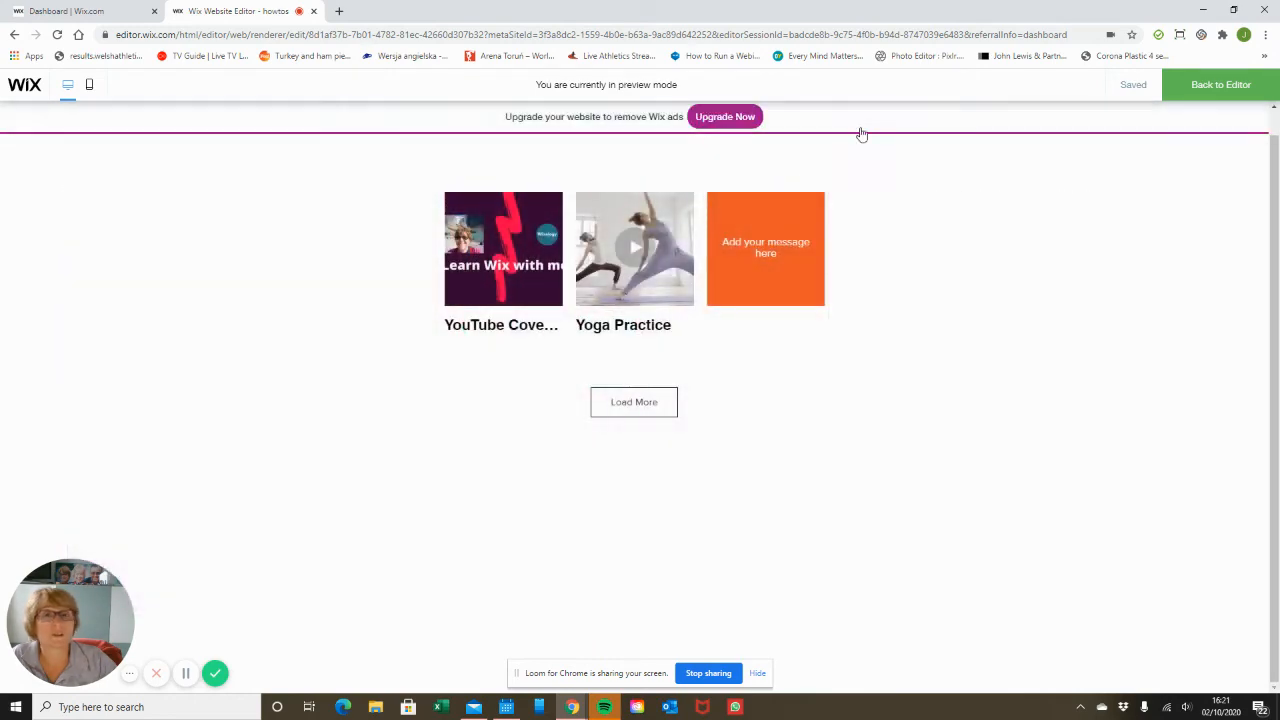
{"action": "left_click", "coordinate": [1222, 85]}
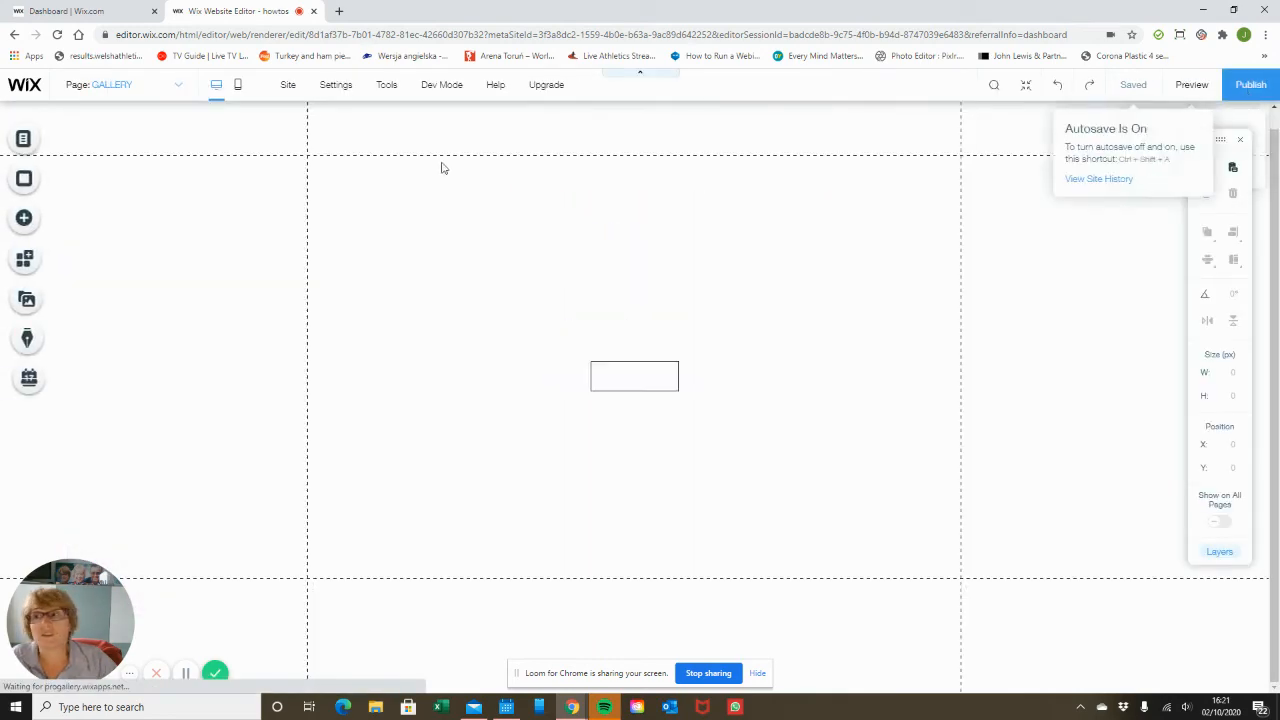
Set the gallery to Open in Full Screen when an item is clicked.
{"action": "left_click", "coordinate": [27, 139]}
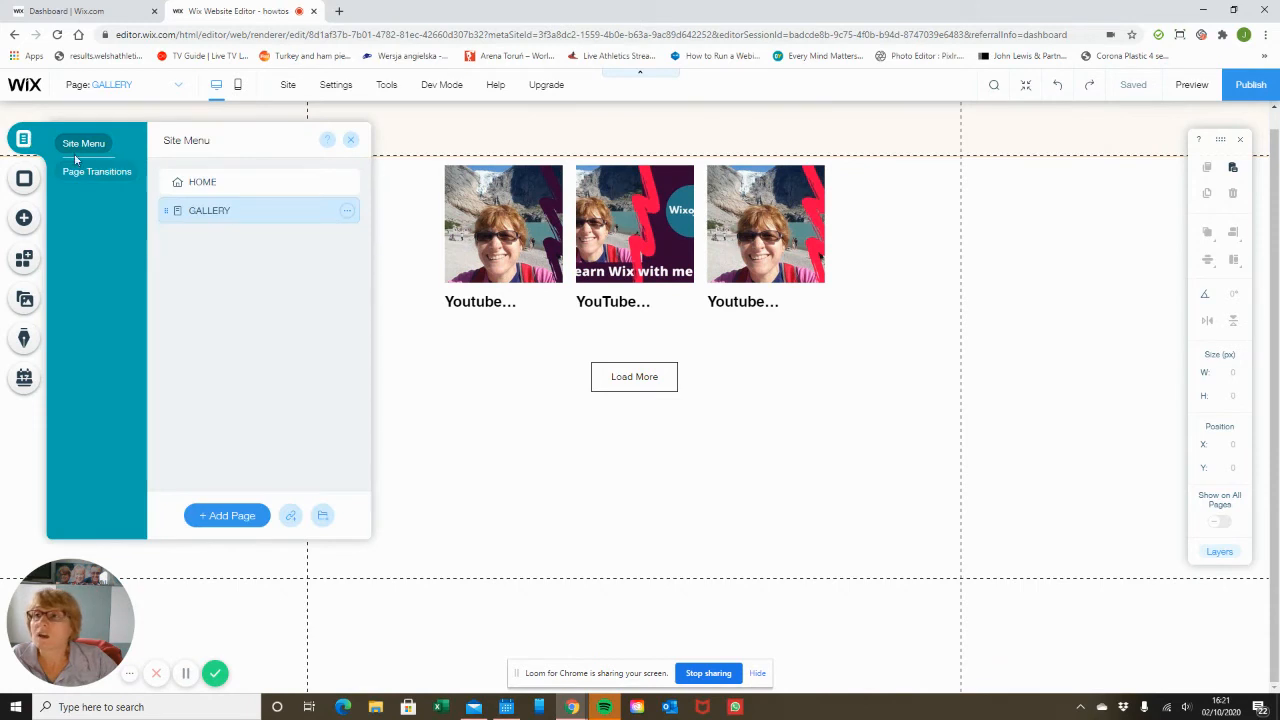
{"action": "left_click", "coordinate": [820, 256]}
{"action": "left_click", "coordinate": [550, 133]}
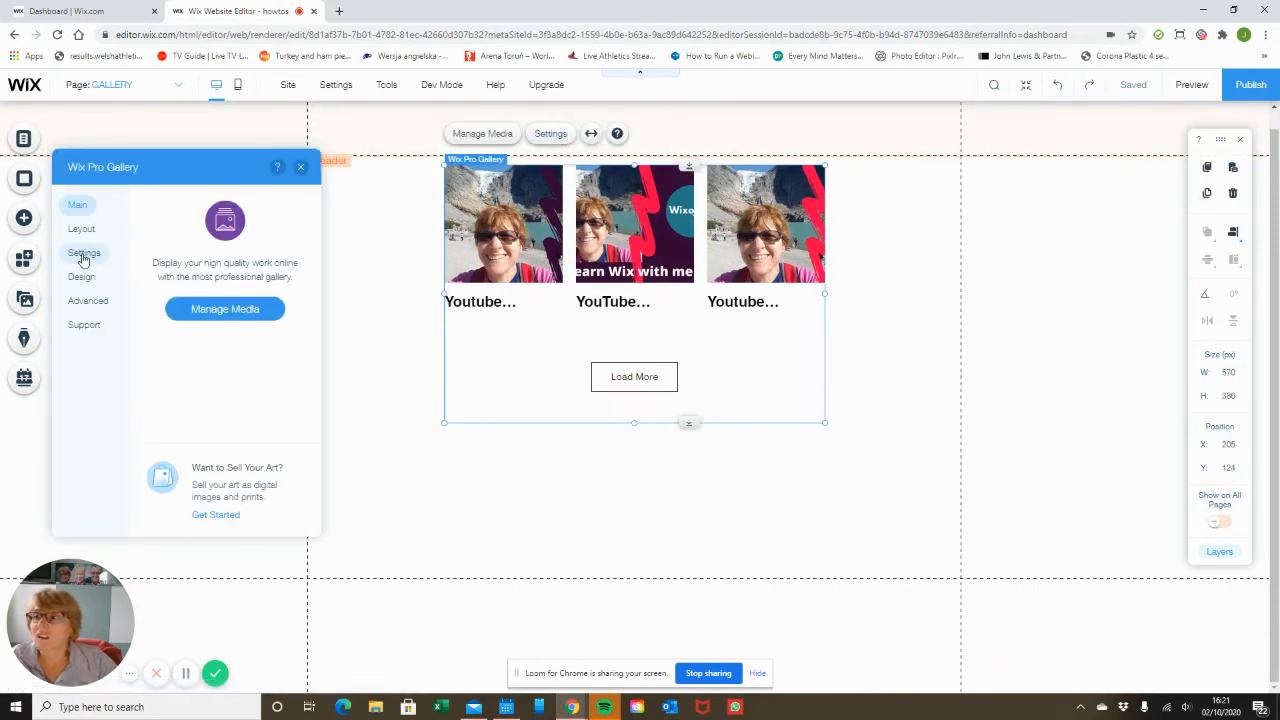
{"action": "left_click", "coordinate": [84, 255]}
{"action": "left_click", "coordinate": [296, 259]}
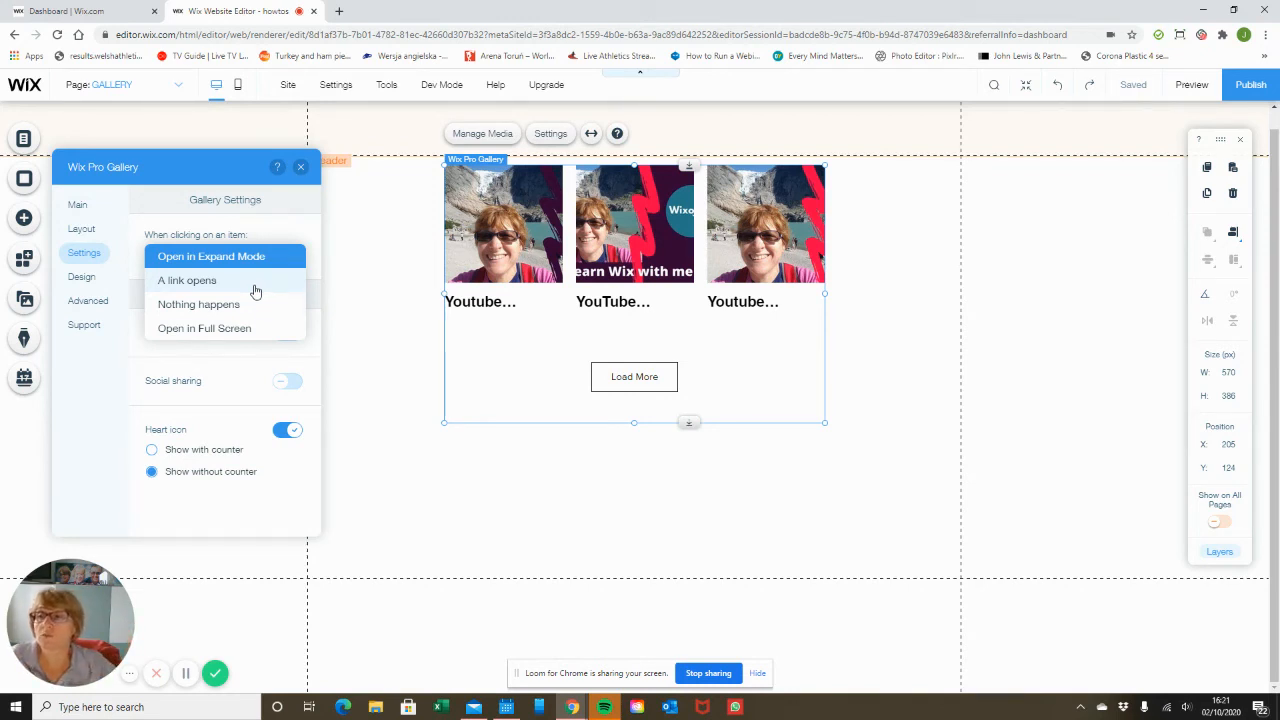
{"action": "left_click", "coordinate": [247, 329]}
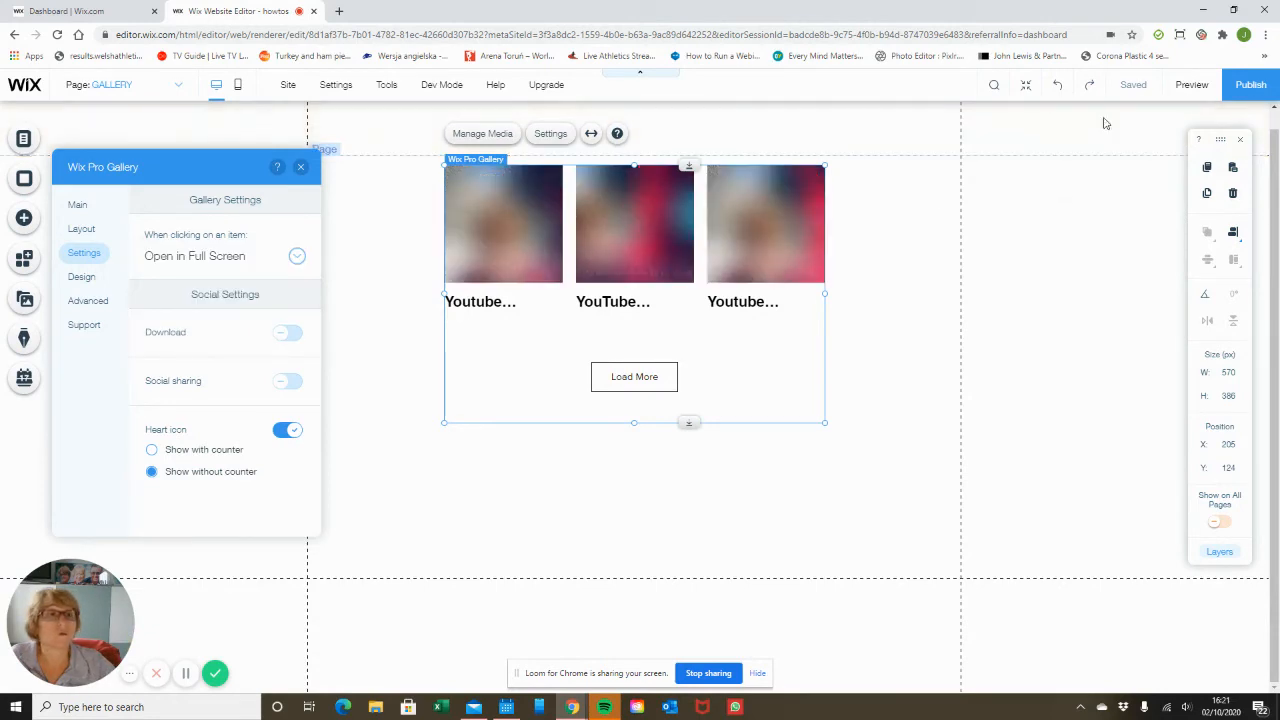
Preview the site and open a gallery item in full screen.
{"action": "left_click", "coordinate": [1192, 85]}
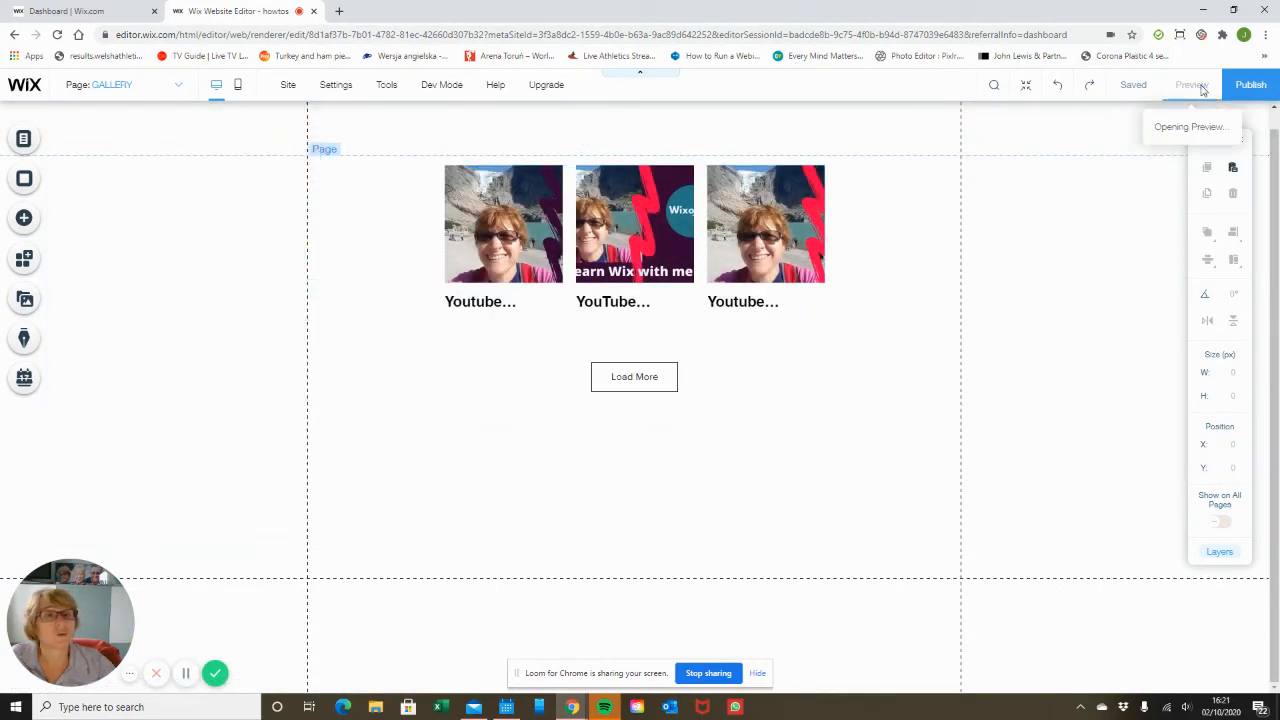
{"action": "left_click", "coordinate": [791, 262]}
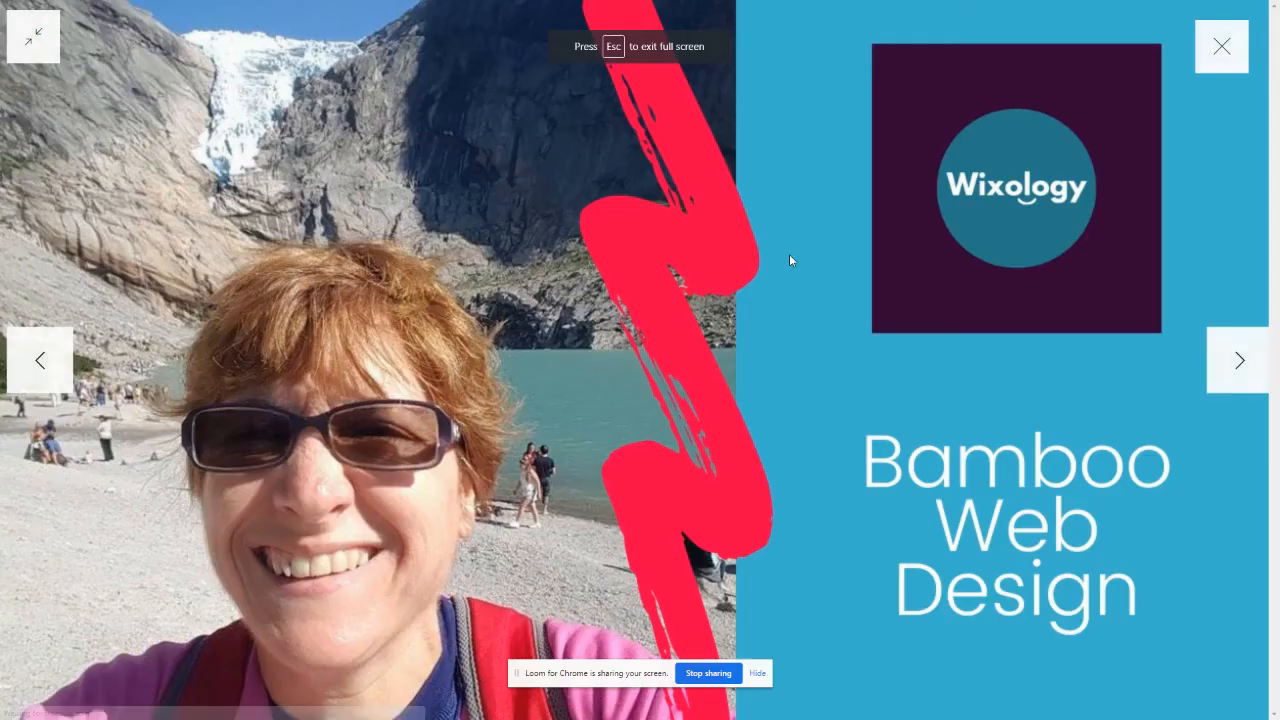
{"action": "left_click", "coordinate": [1222, 50]}
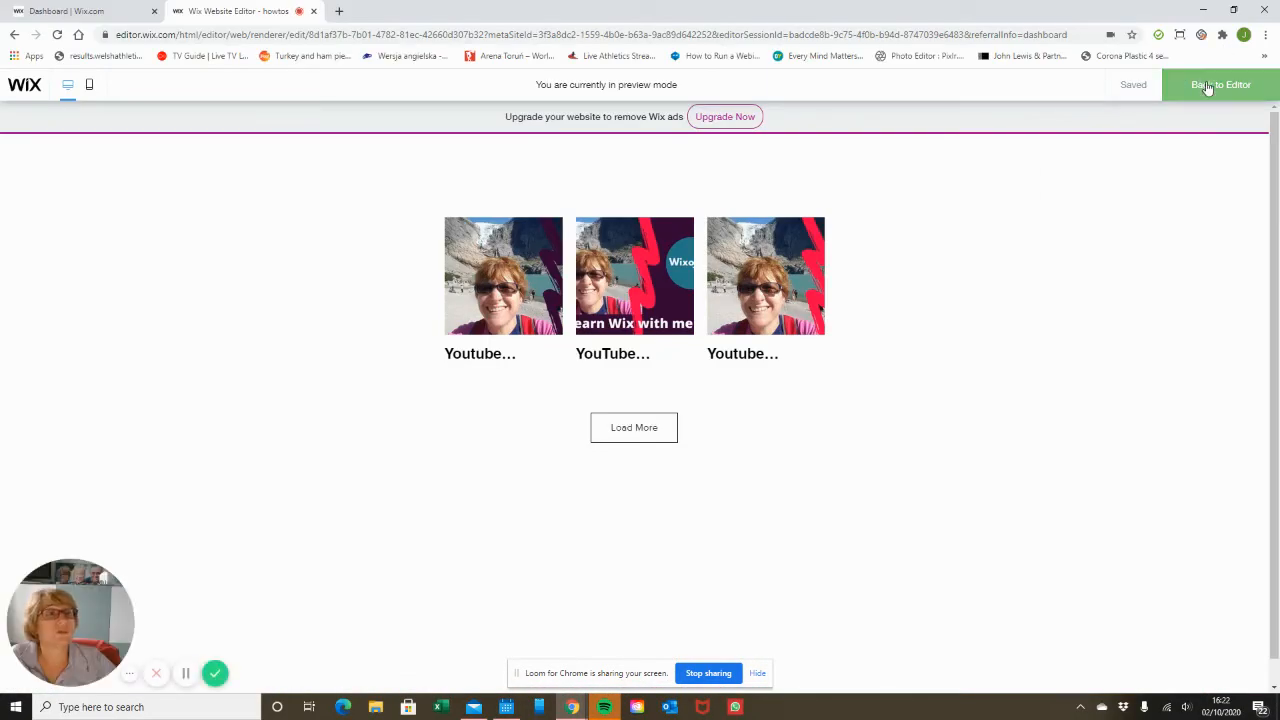
{"action": "left_click", "coordinate": [1220, 85]}
Turn on Download and Social sharing in the gallery's social settings.
{"action": "left_click", "coordinate": [672, 292]}
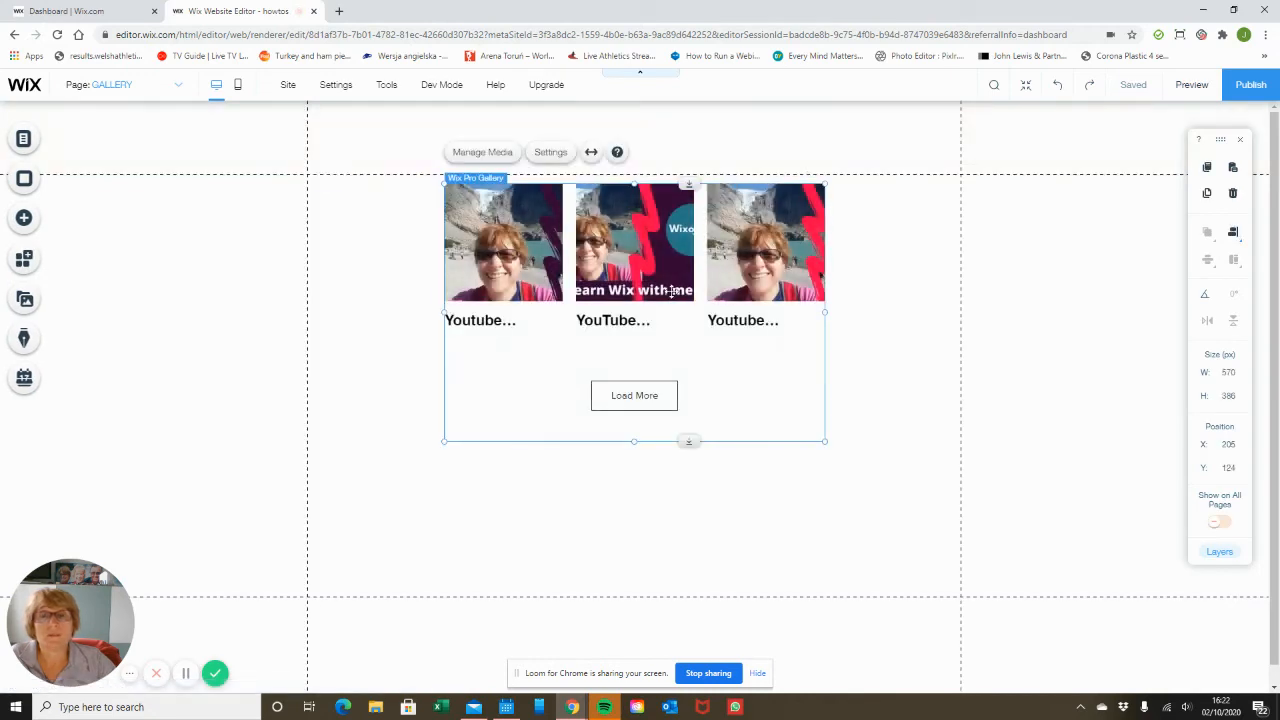
{"action": "left_click", "coordinate": [543, 155]}
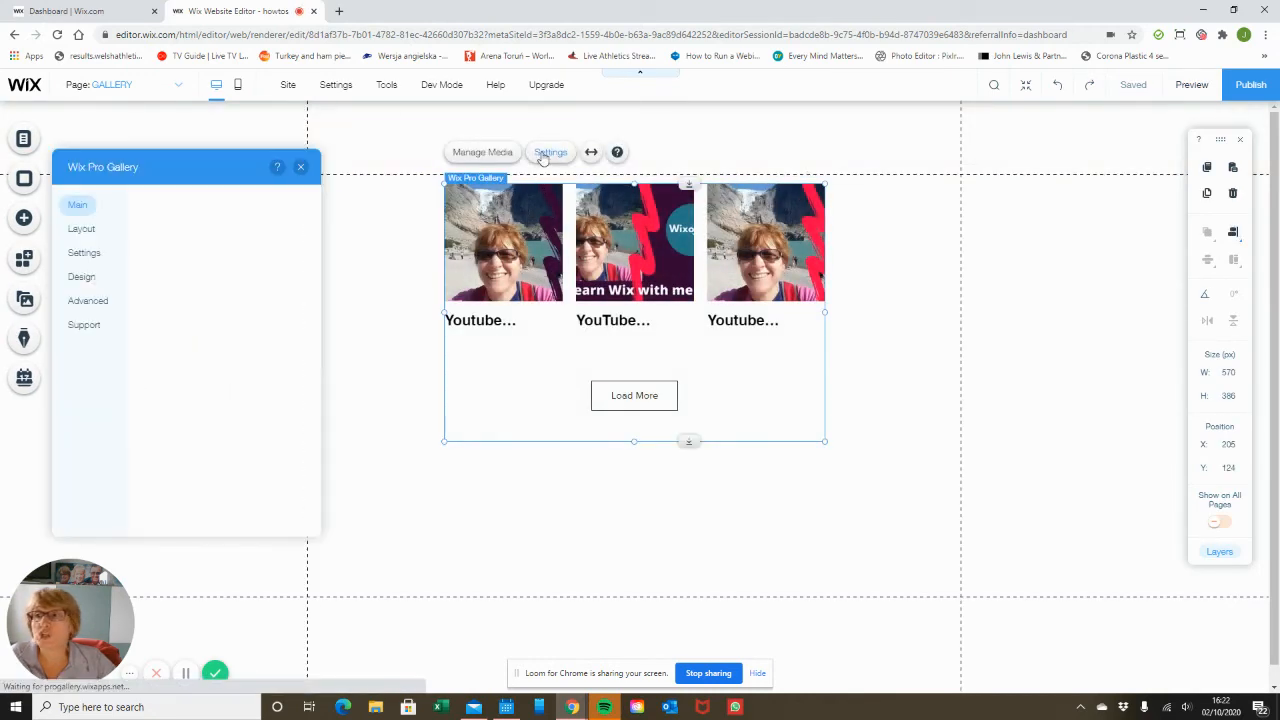
{"action": "left_click", "coordinate": [86, 254]}
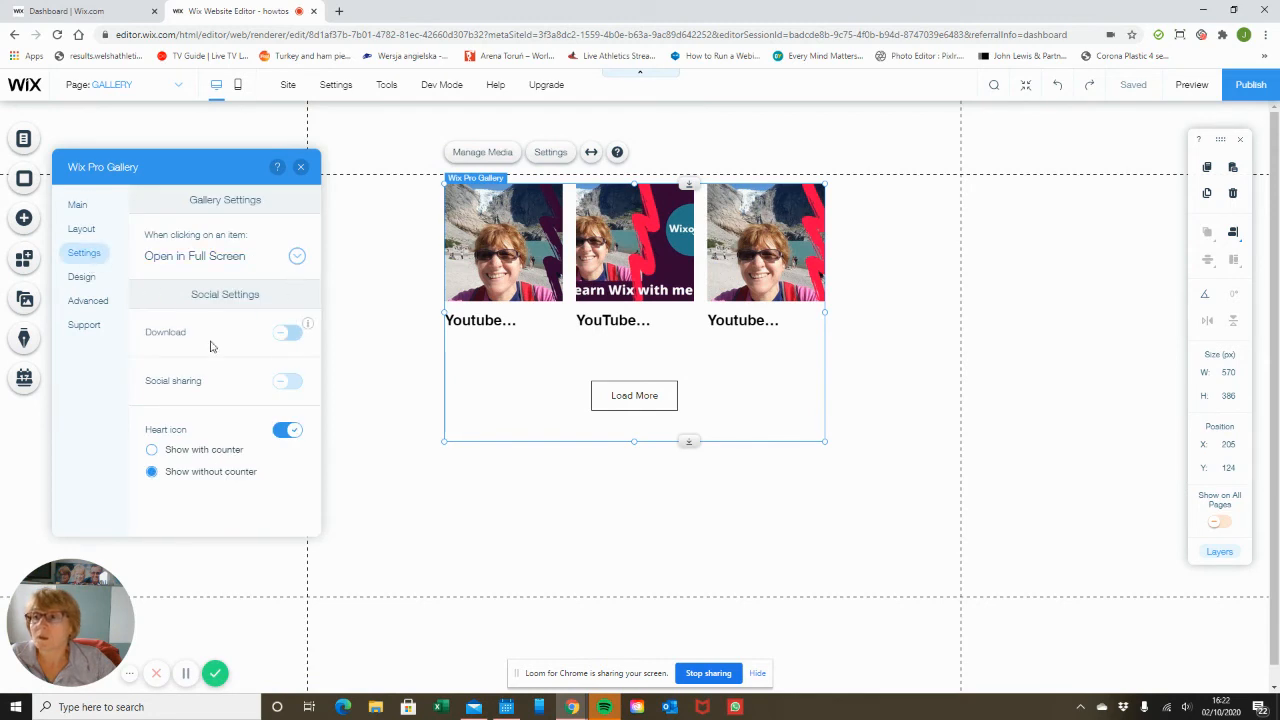
{"action": "left_click", "coordinate": [289, 334]}
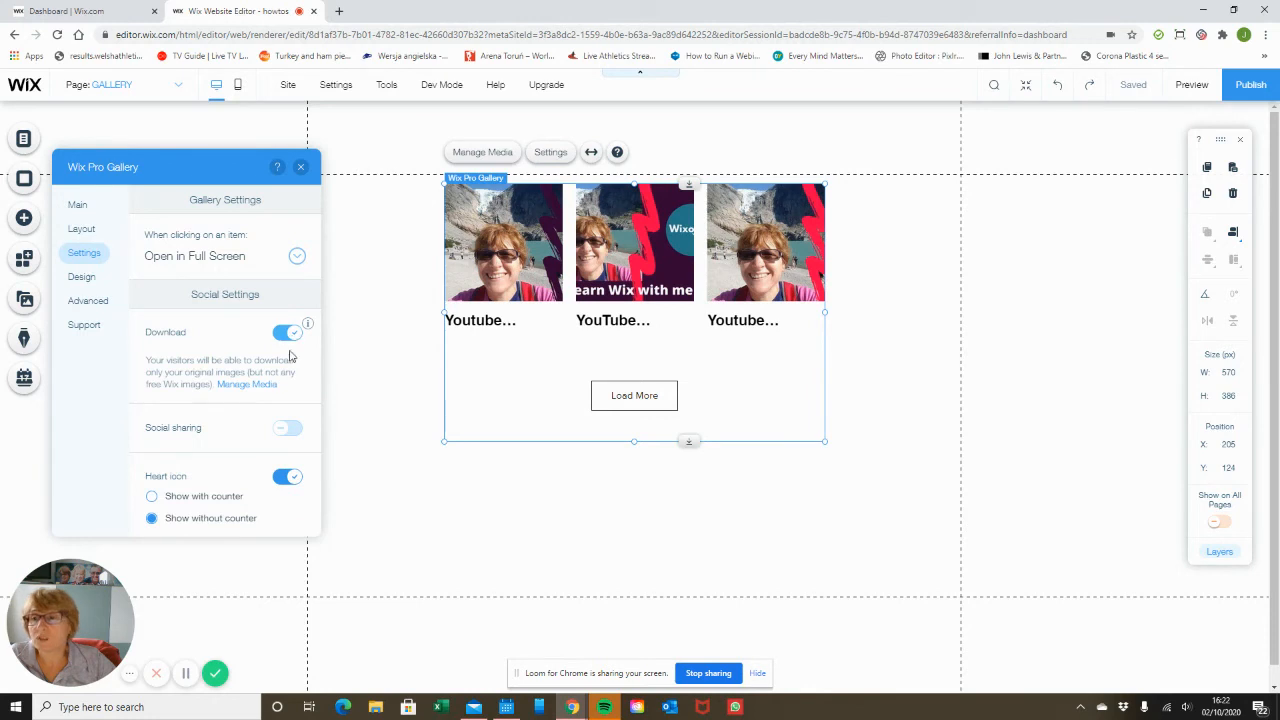
{"action": "left_click", "coordinate": [291, 431]}
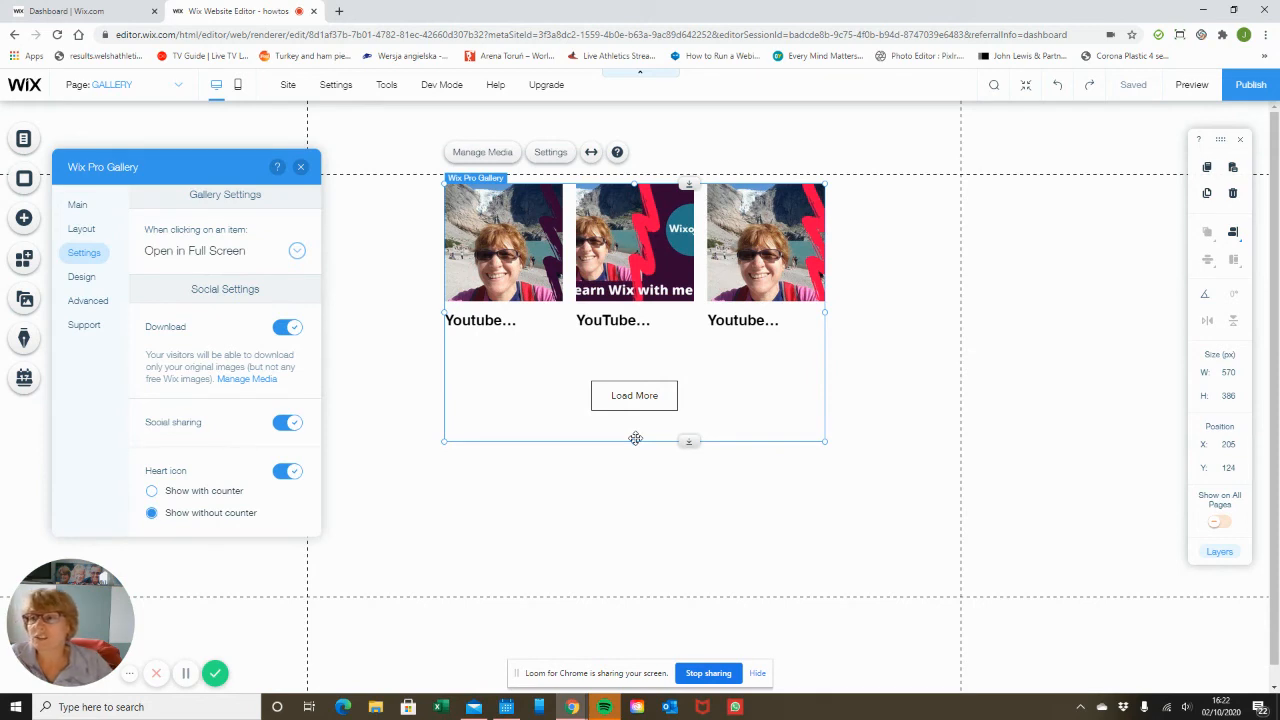
Try an orange icon color in the gallery's Overlay & Icons design, then switch back to white.
{"action": "left_click", "coordinate": [82, 278]}
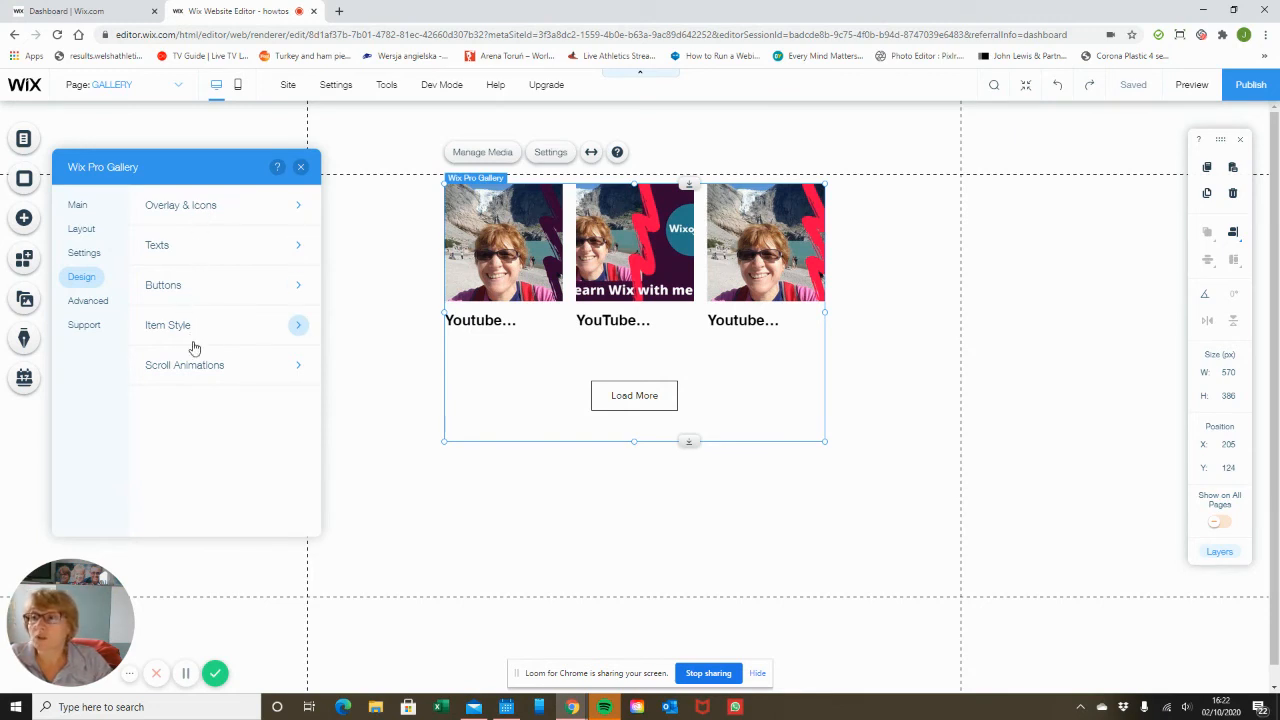
{"action": "left_click", "coordinate": [208, 212]}
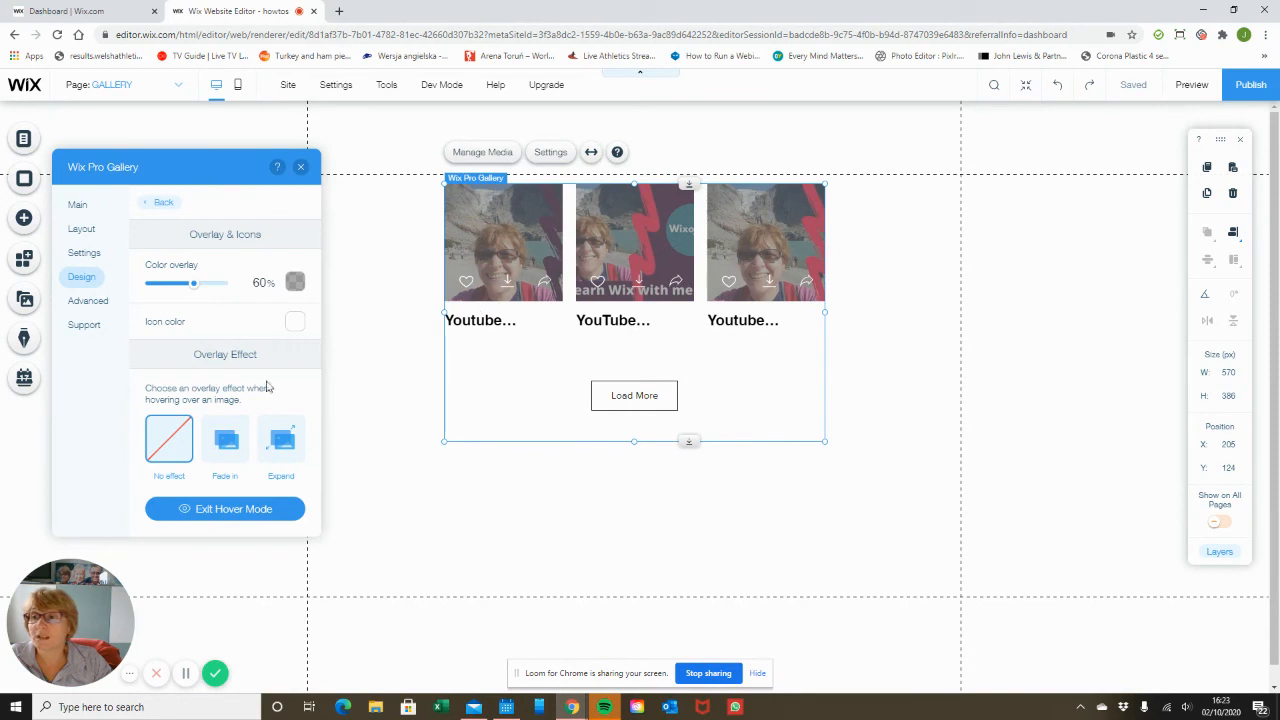
{"action": "left_click", "coordinate": [295, 322]}
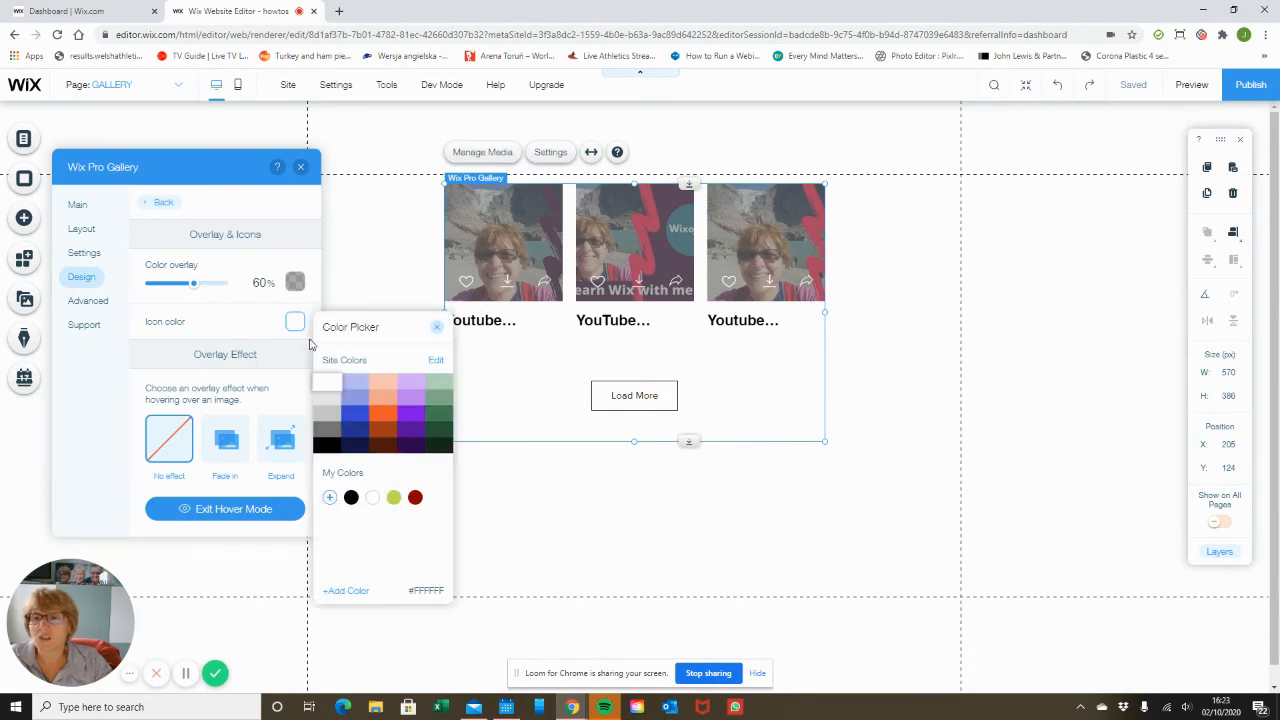
{"action": "left_click", "coordinate": [385, 416]}
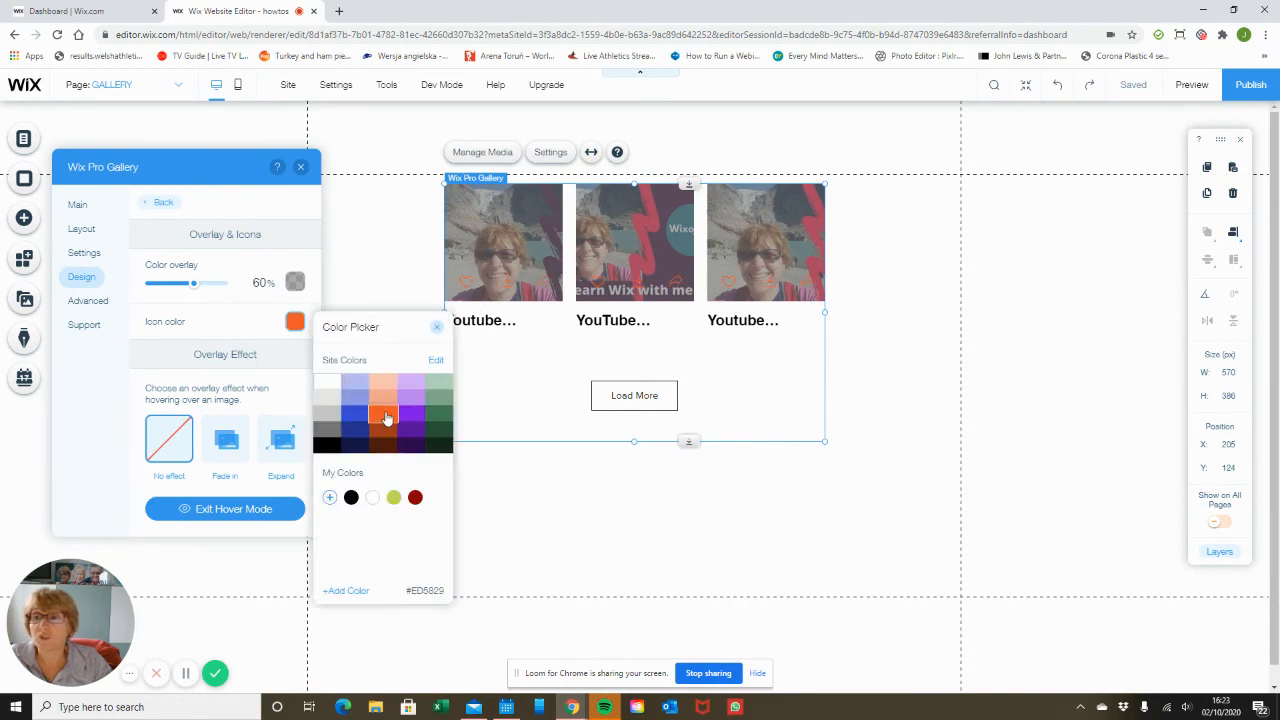
{"action": "left_click", "coordinate": [326, 382]}
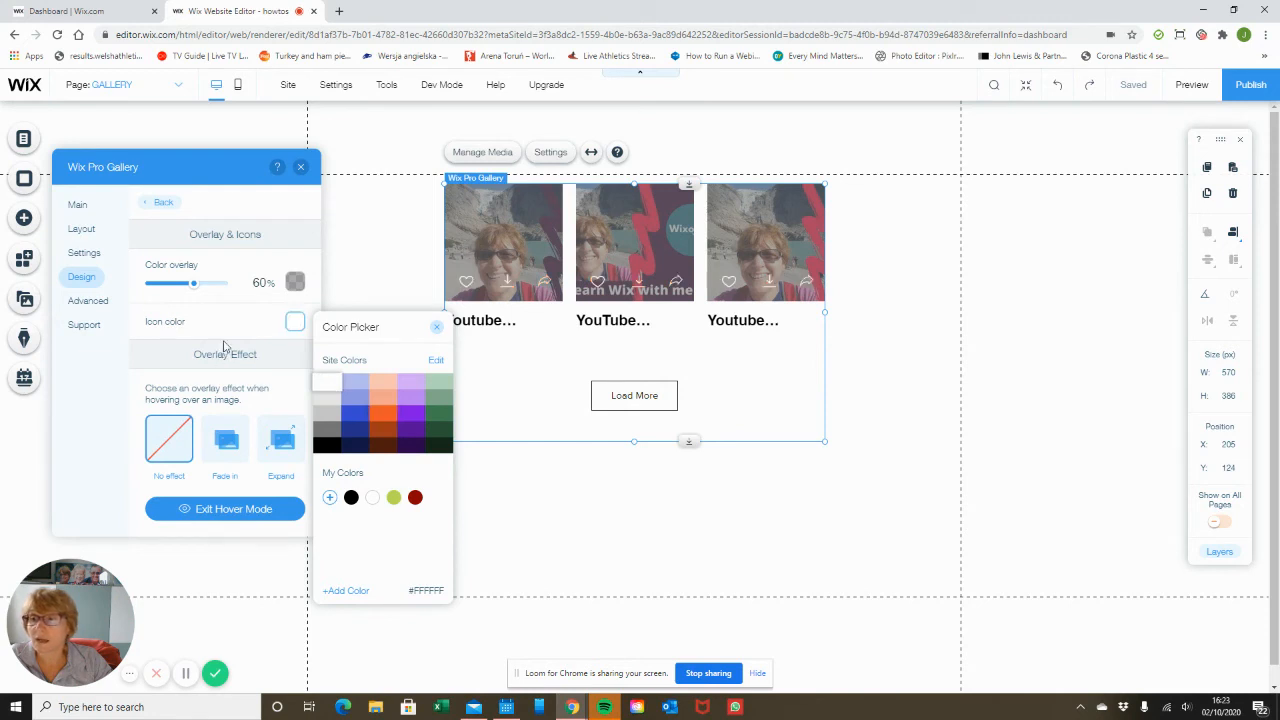
{"action": "left_click", "coordinate": [224, 346]}
Try the Fade in, Expand and Slide up overlay effects, then select No effect again.
{"action": "scroll", "coordinate": [226, 372], "scroll_direction": "down", "scroll_amount": 1}
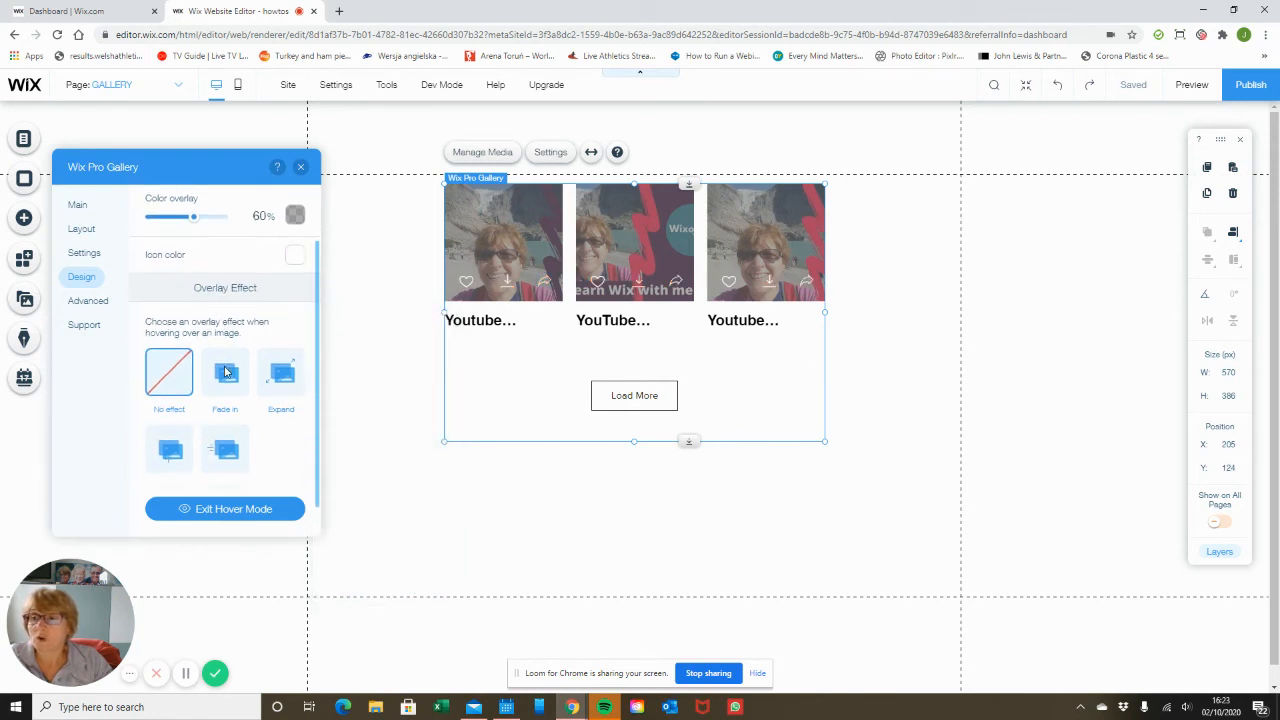
{"action": "left_click", "coordinate": [225, 372]}
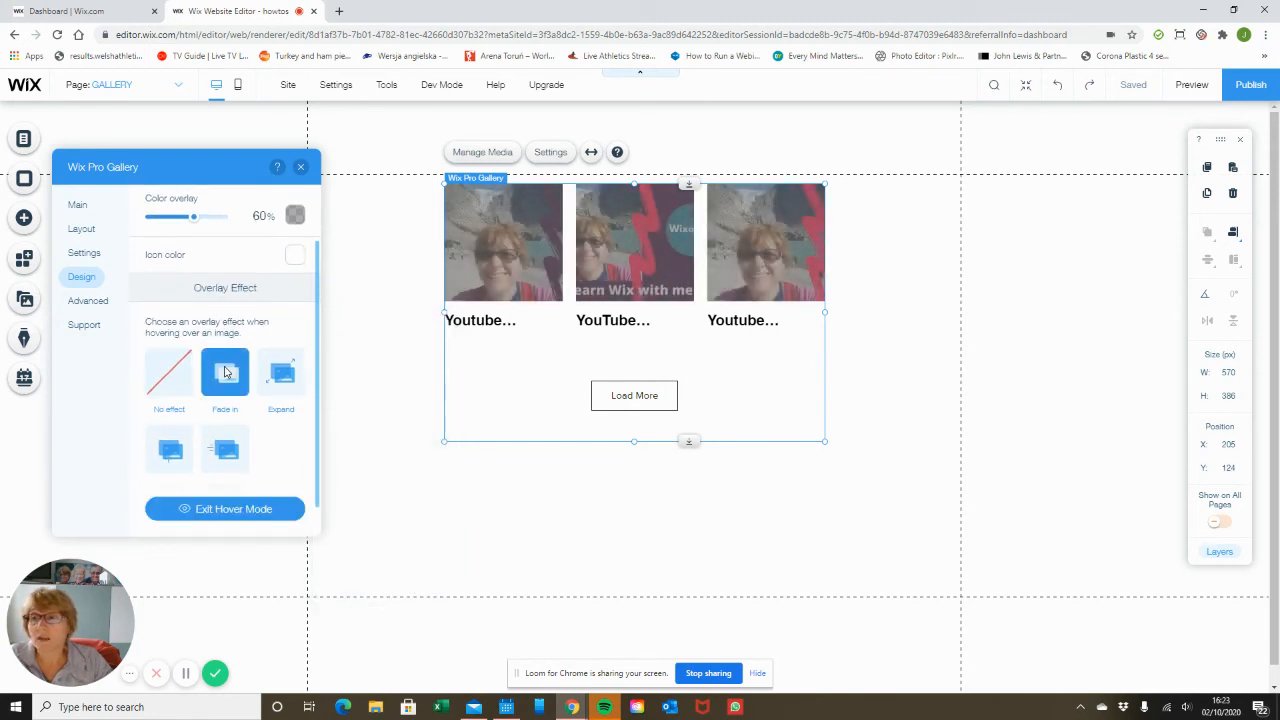
{"action": "left_click", "coordinate": [286, 374]}
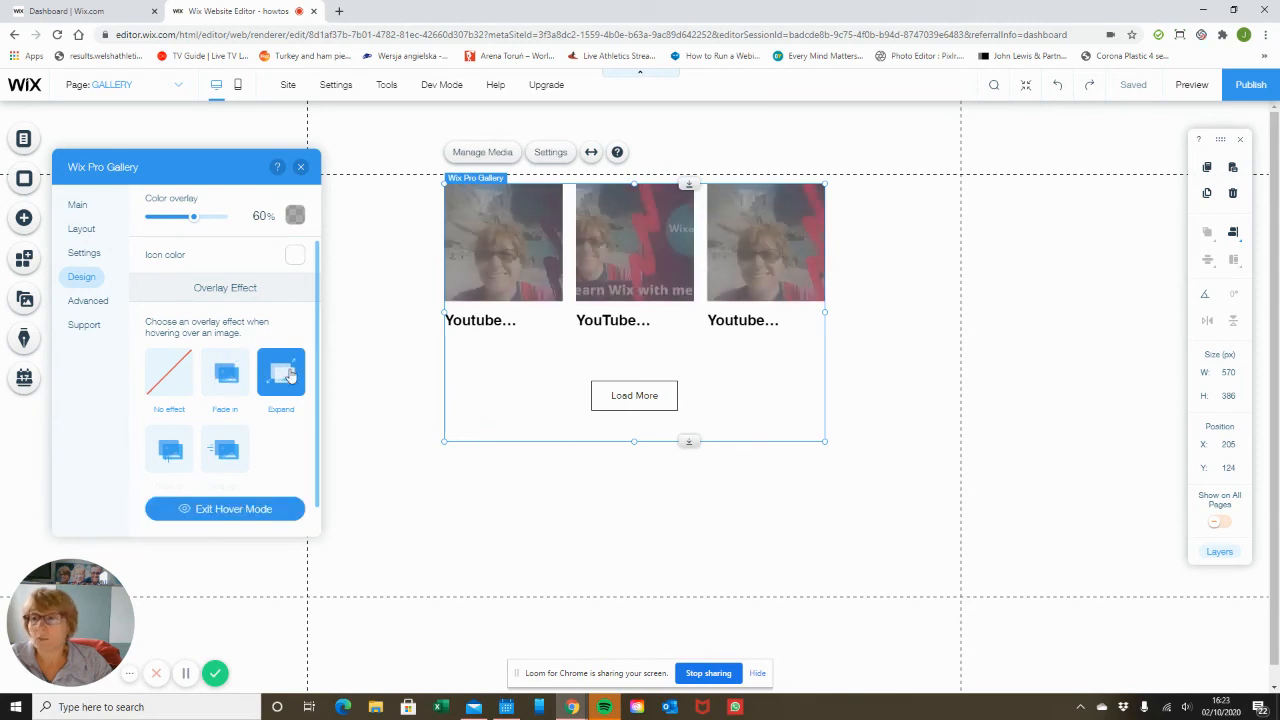
{"action": "scroll", "coordinate": [184, 438], "scroll_direction": "down", "scroll_amount": 1}
{"action": "left_click", "coordinate": [169, 417]}
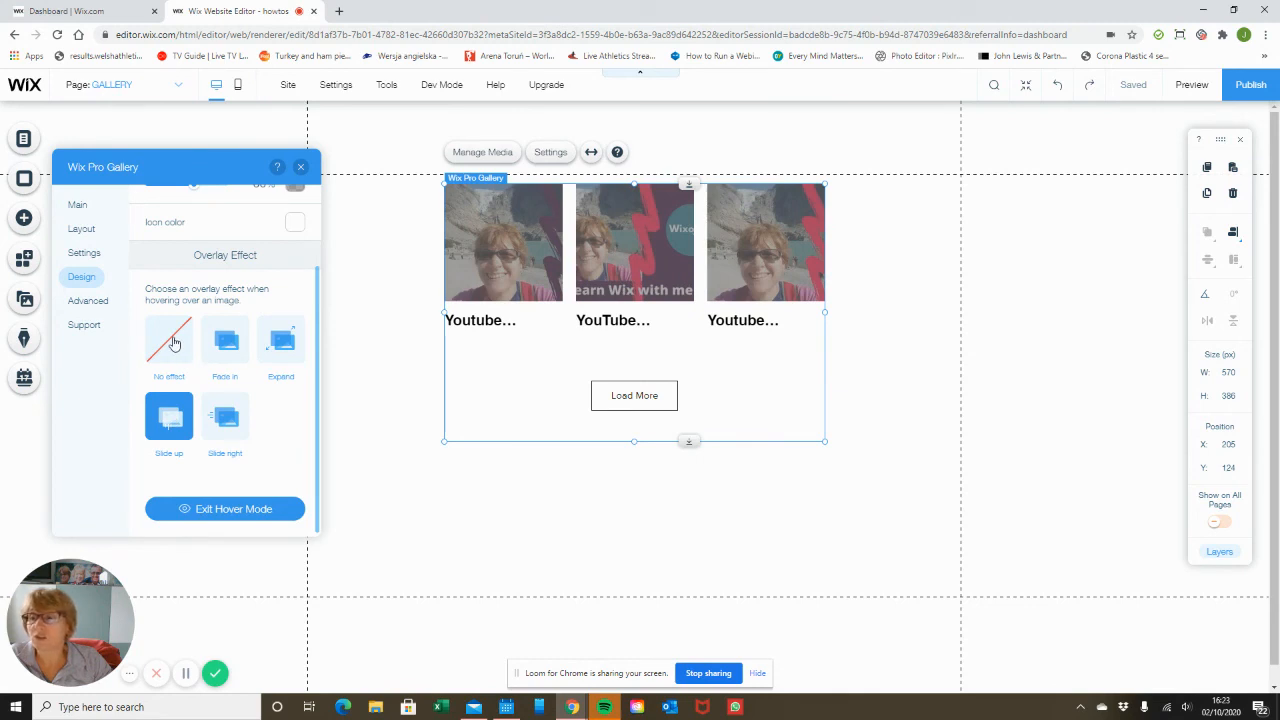
{"action": "left_click", "coordinate": [173, 343]}
{"action": "scroll", "coordinate": [170, 300], "scroll_direction": "up", "scroll_amount": 2}
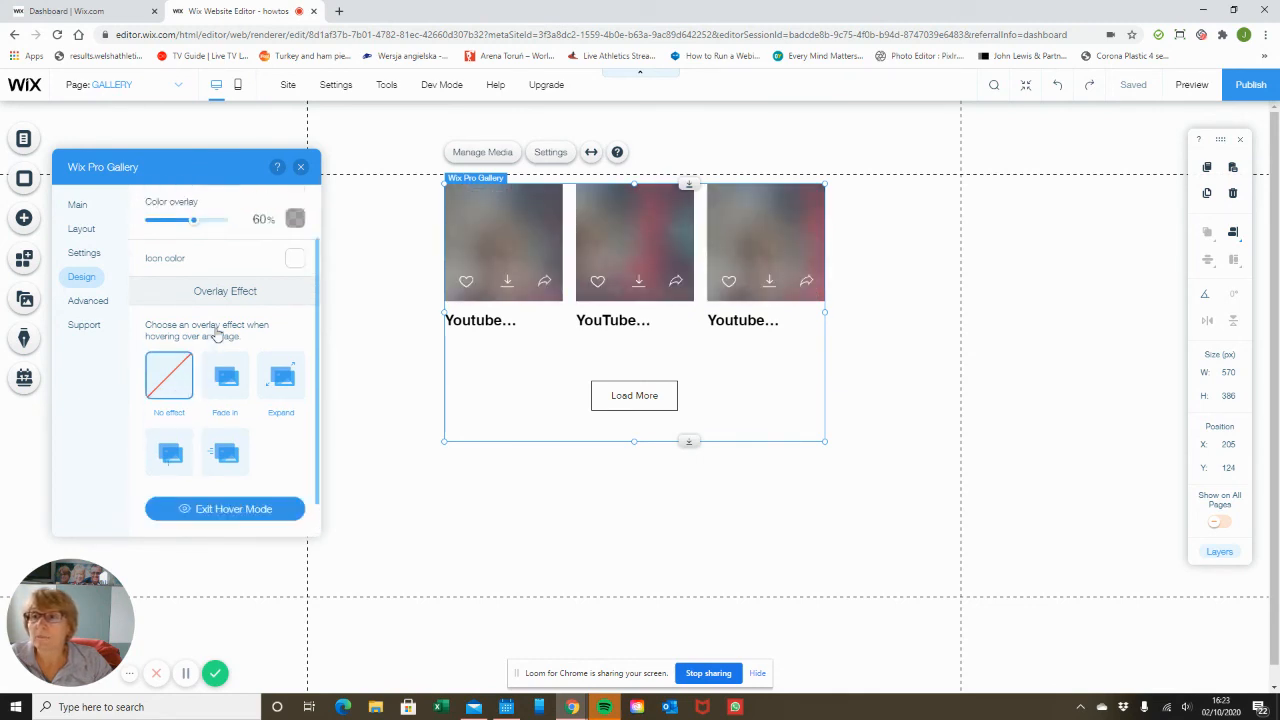
Center-align the gallery's item titles in the Texts design settings.
{"action": "left_click", "coordinate": [158, 203]}
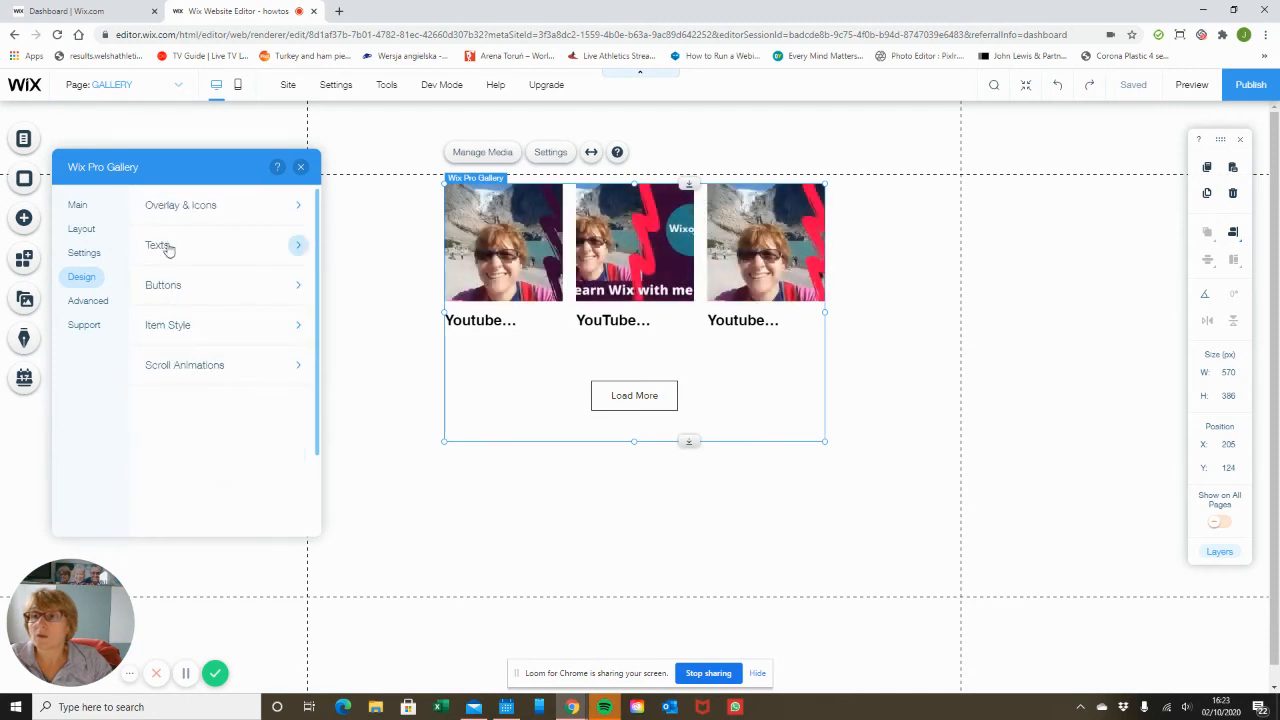
{"action": "left_click", "coordinate": [167, 248]}
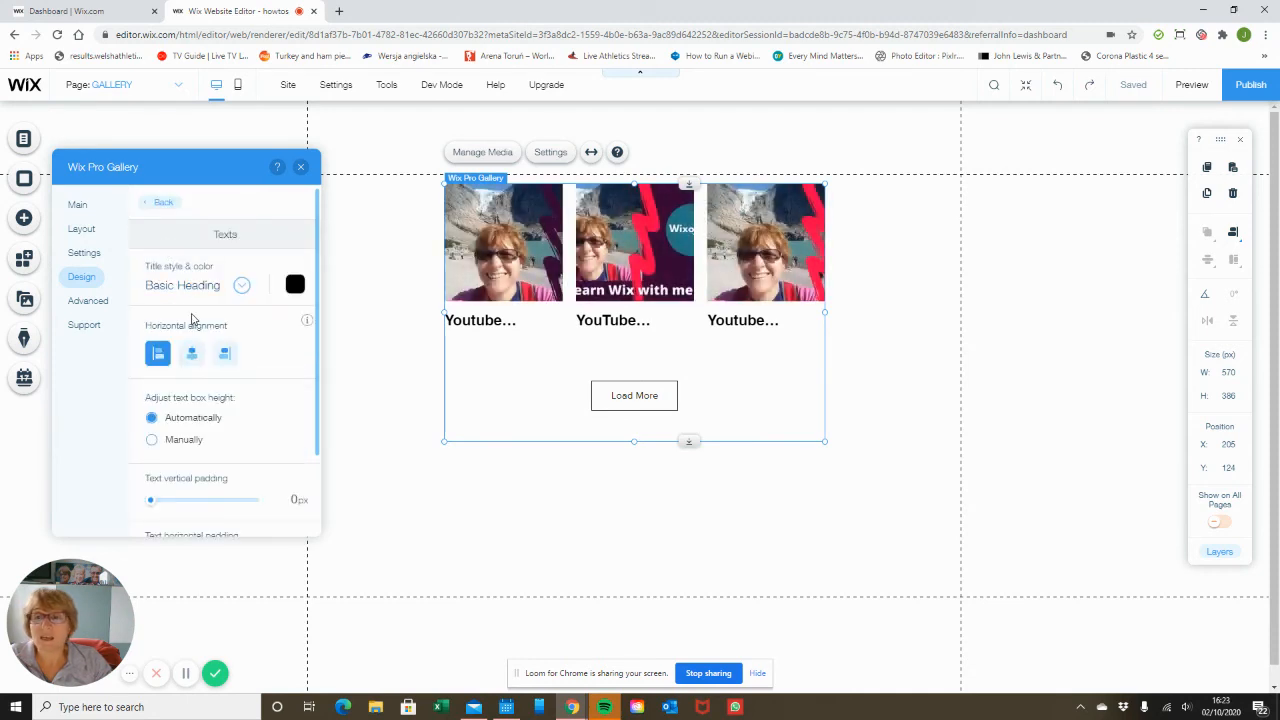
{"action": "left_click", "coordinate": [191, 353]}
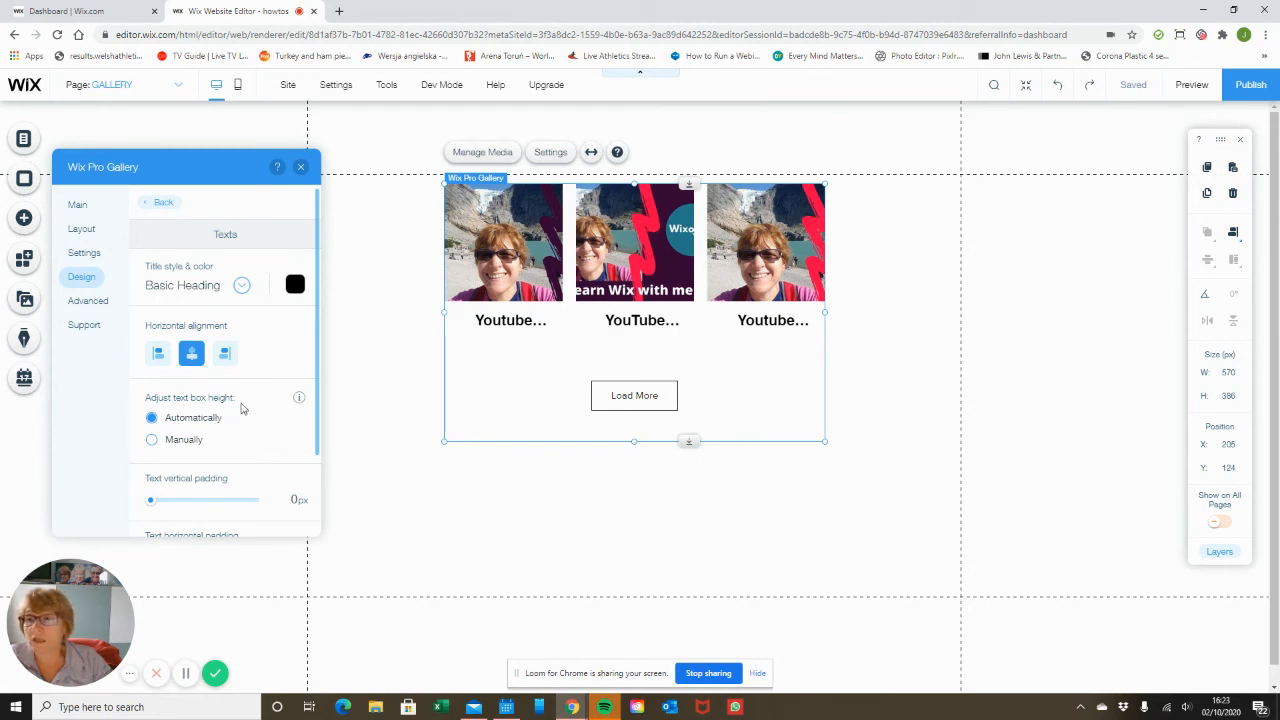
Try an orange fill color for the Load More button, then set it back to white.
{"action": "scroll", "coordinate": [170, 448], "scroll_direction": "down", "scroll_amount": 1}
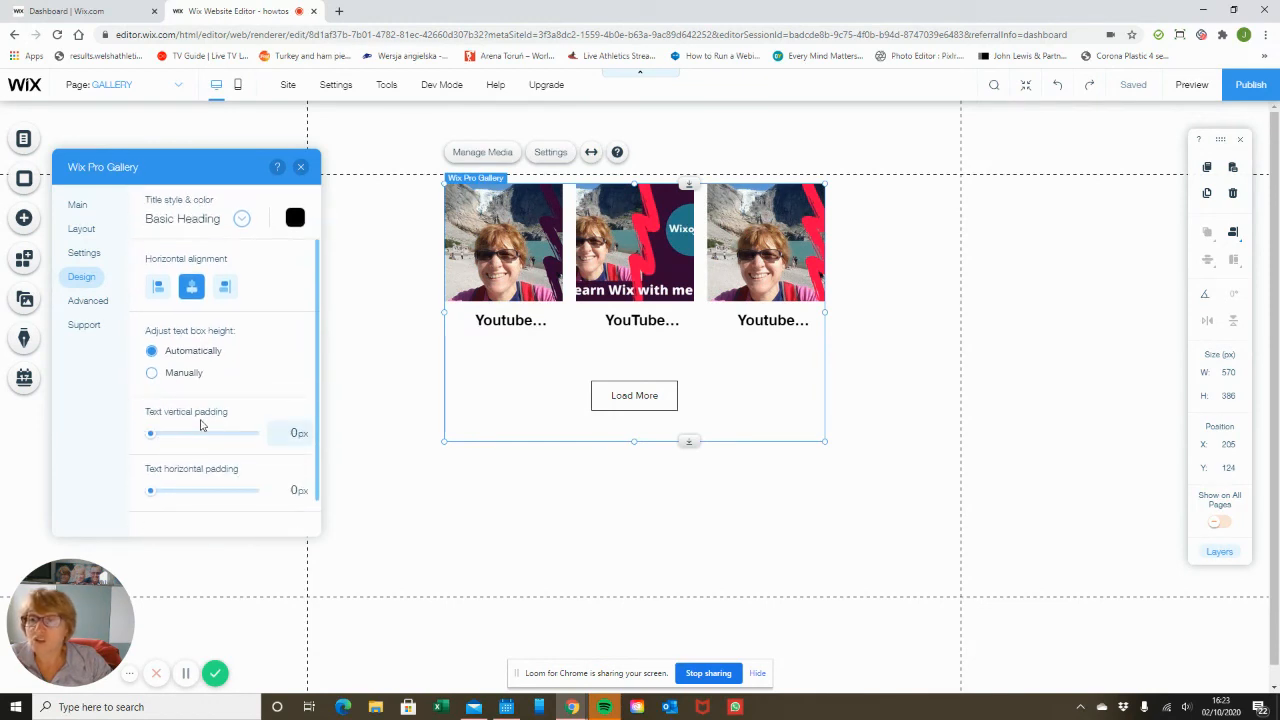
{"action": "scroll", "coordinate": [215, 410], "scroll_direction": "up", "scroll_amount": 1}
{"action": "left_click", "coordinate": [163, 200]}
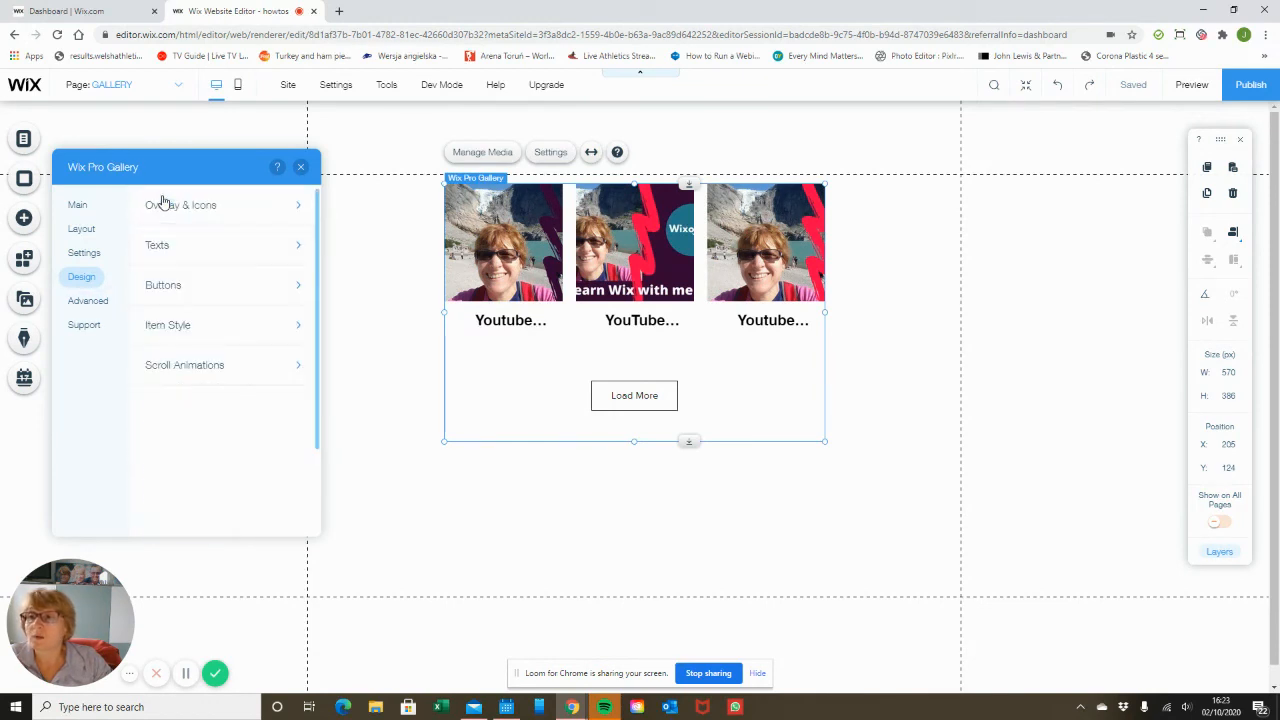
{"action": "left_click", "coordinate": [187, 287]}
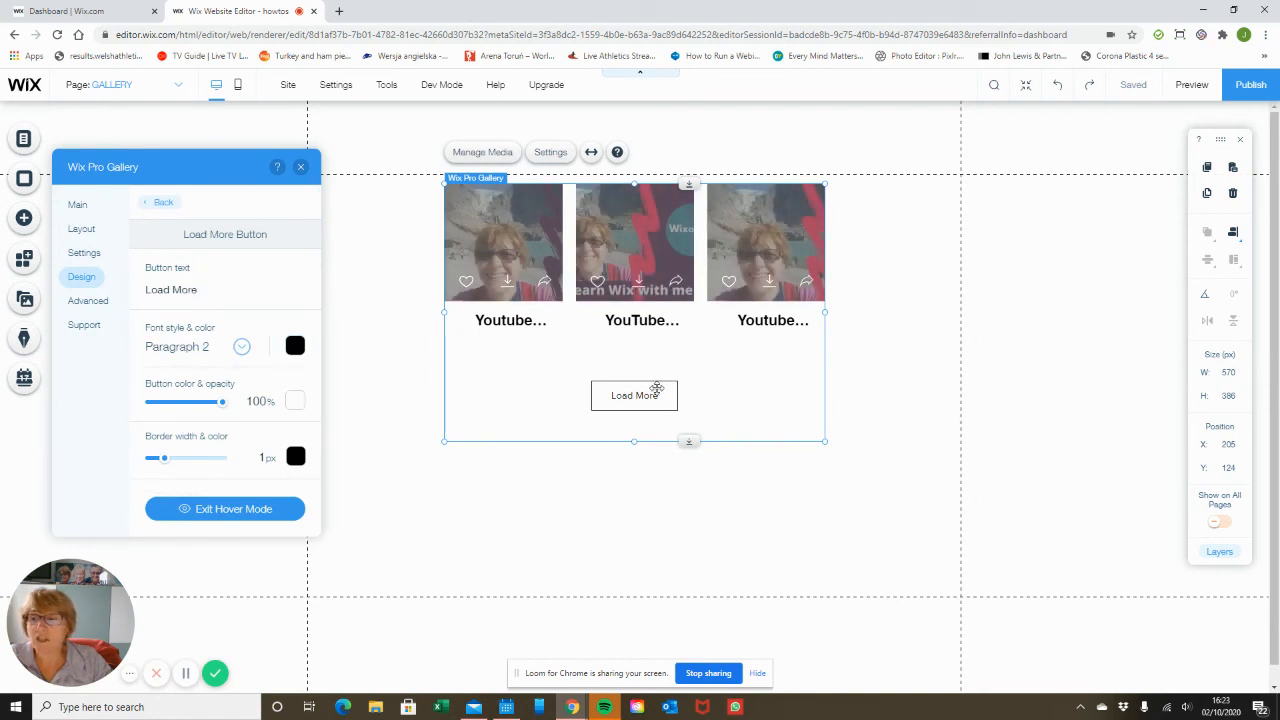
{"action": "left_click", "coordinate": [295, 405]}
{"action": "left_click", "coordinate": [383, 481]}
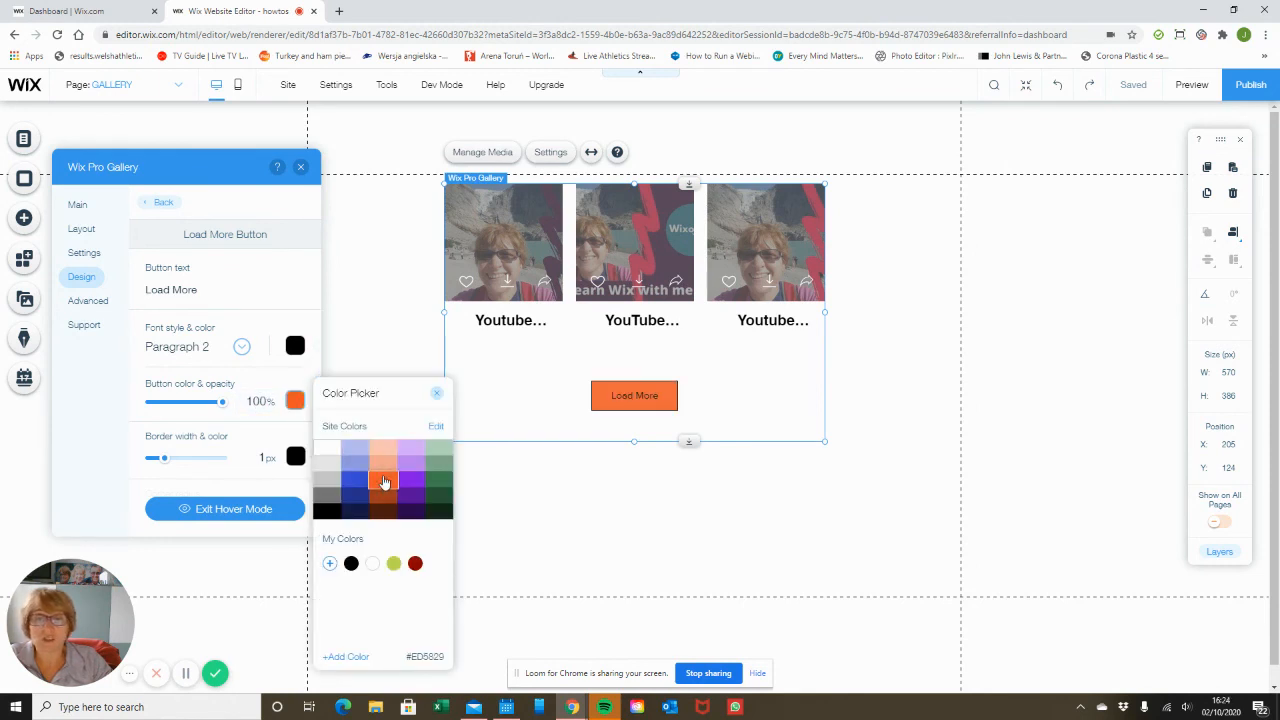
{"action": "left_click", "coordinate": [327, 448]}
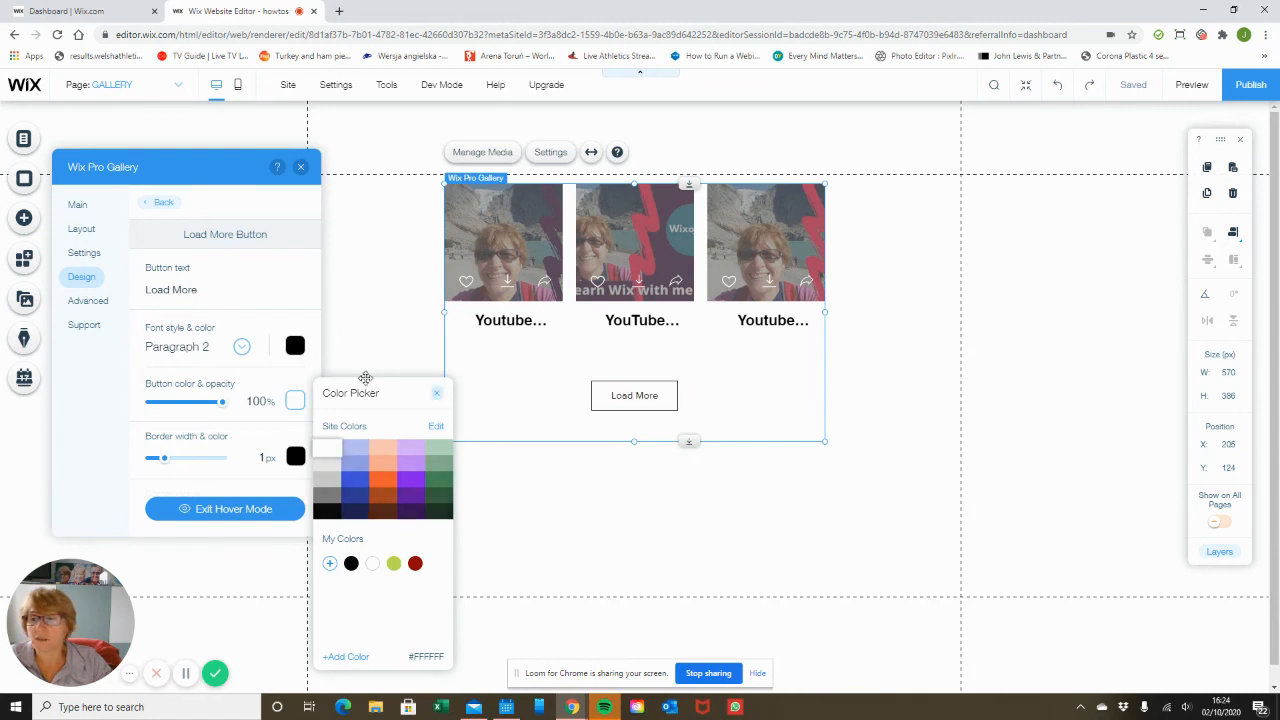
{"action": "left_click", "coordinate": [436, 393]}
Try the other text box styles in the gallery's Item Style design, then return to the first style.
{"action": "scroll", "coordinate": [232, 380], "scroll_direction": "down", "scroll_amount": 1}
{"action": "scroll", "coordinate": [240, 390], "scroll_direction": "up", "scroll_amount": 1}
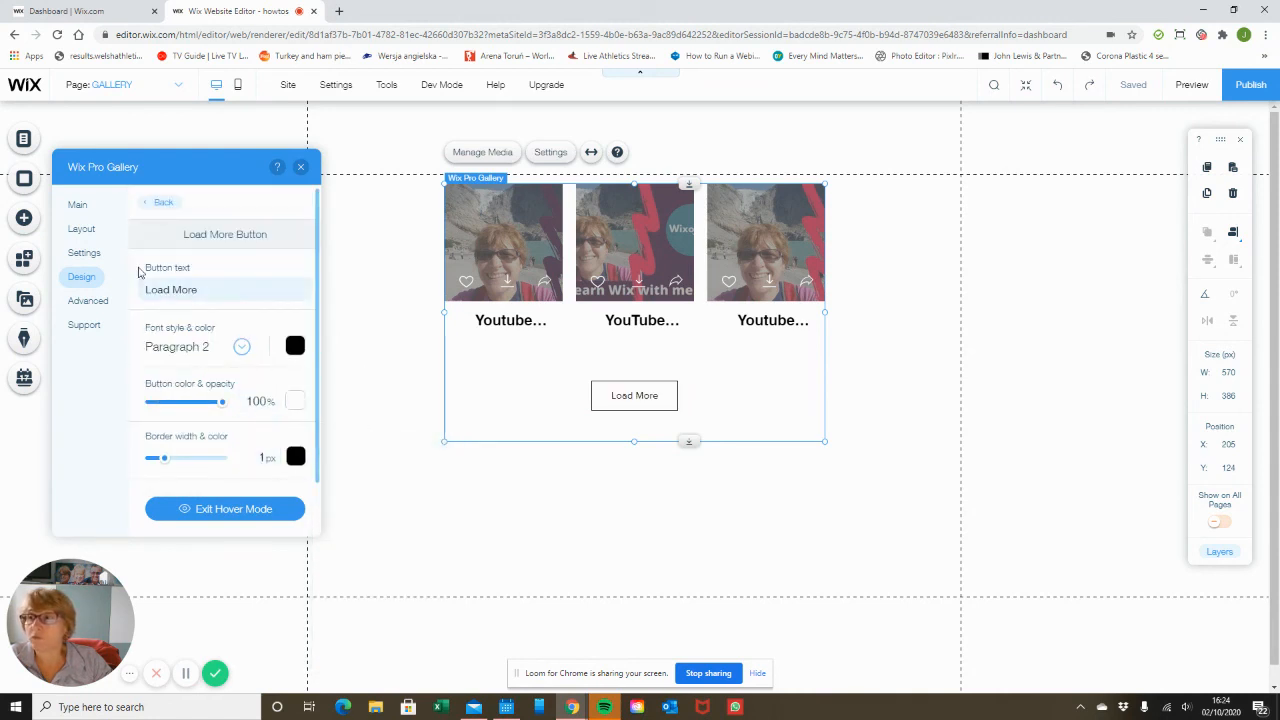
{"action": "left_click", "coordinate": [152, 202]}
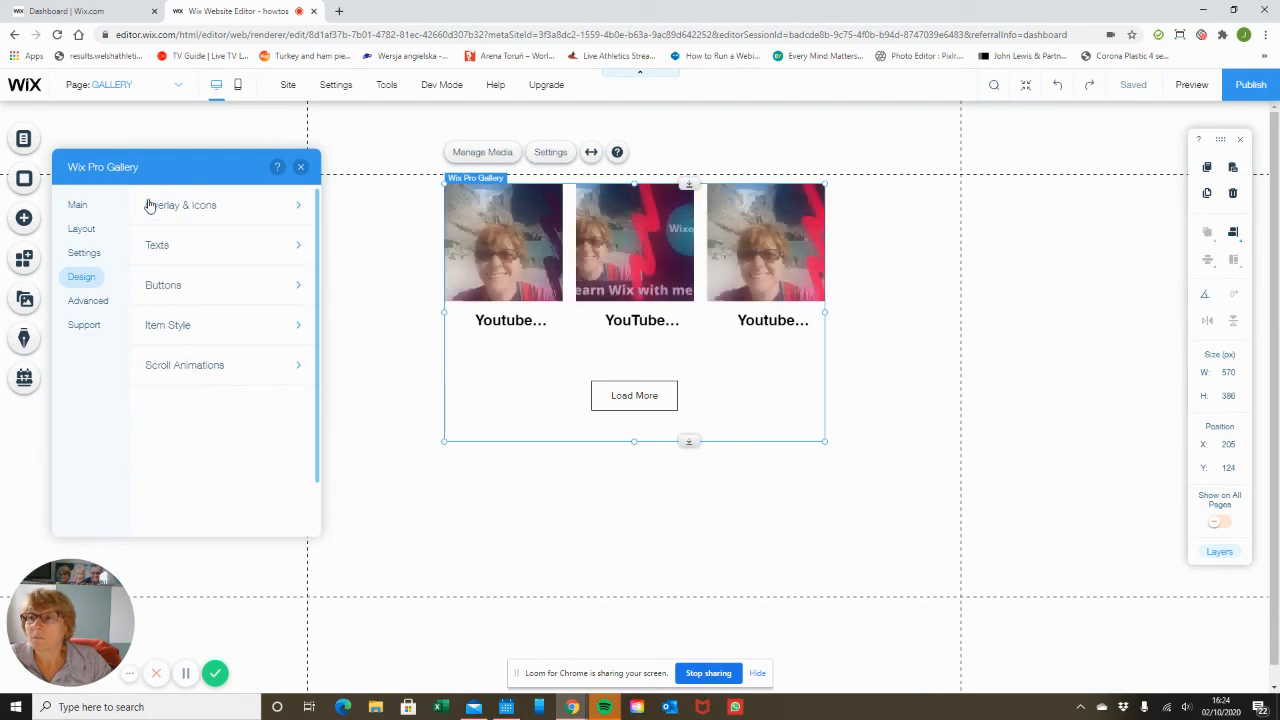
{"action": "left_click", "coordinate": [190, 332]}
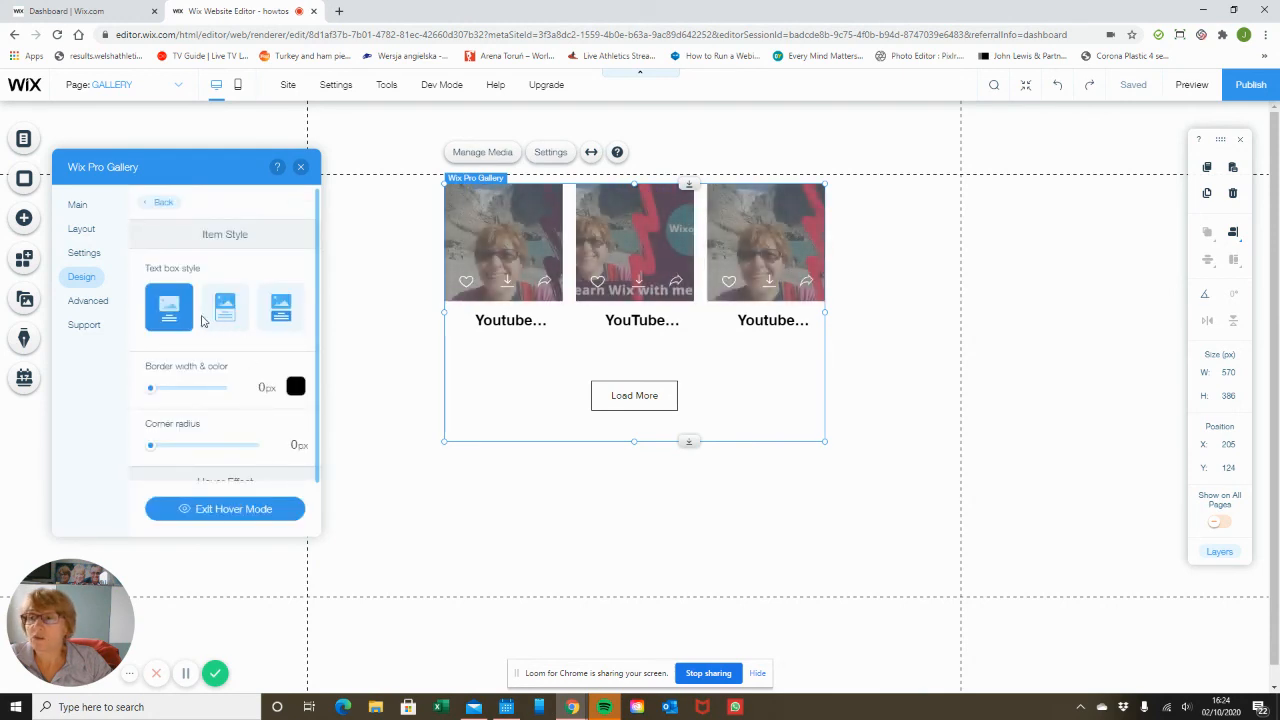
{"action": "left_click", "coordinate": [225, 313]}
{"action": "left_click", "coordinate": [281, 307]}
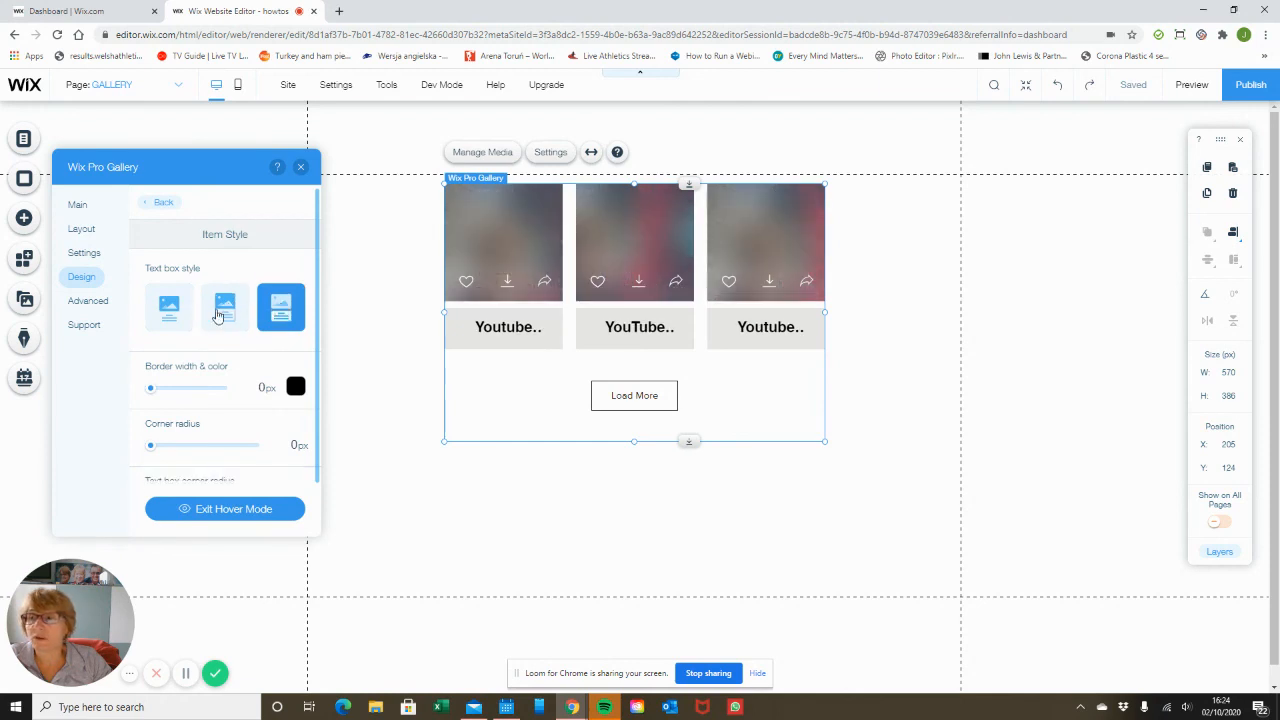
{"action": "left_click", "coordinate": [169, 307]}
Select the Zoom in hover effect for the gallery items.
{"action": "scroll", "coordinate": [252, 400], "scroll_direction": "down", "scroll_amount": 3}
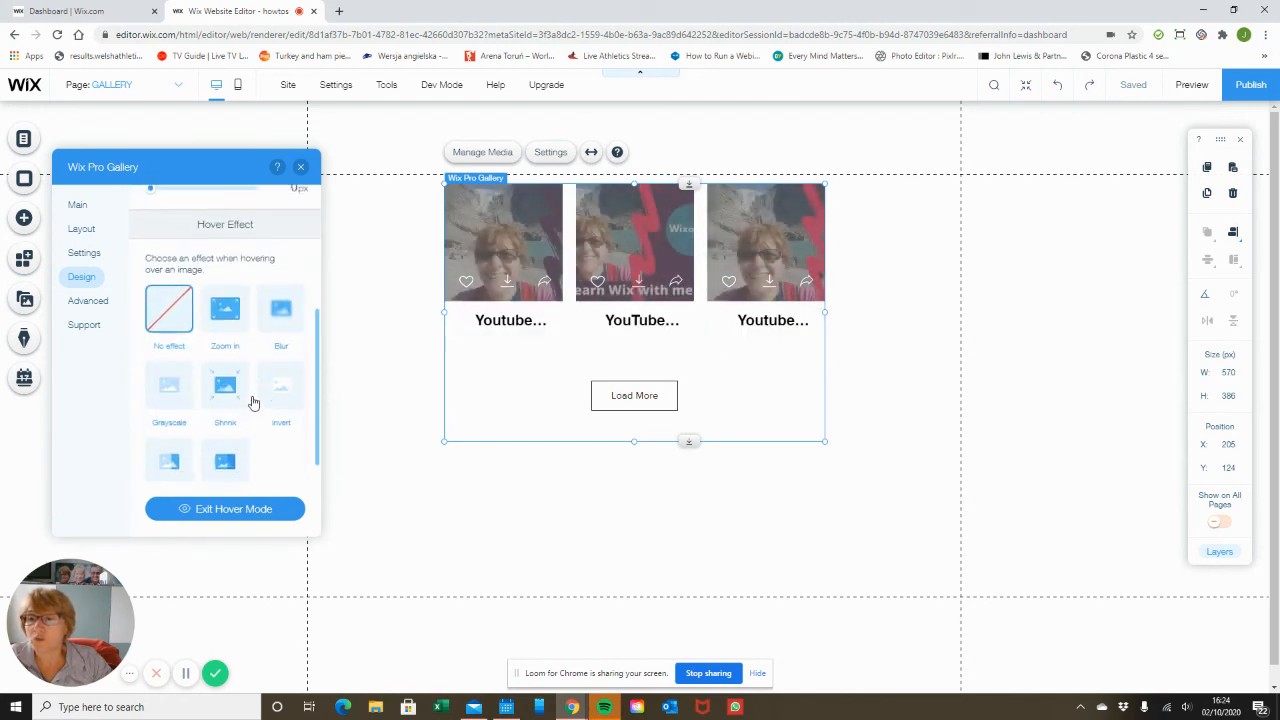
{"action": "scroll", "coordinate": [240, 360], "scroll_direction": "up", "scroll_amount": 1}
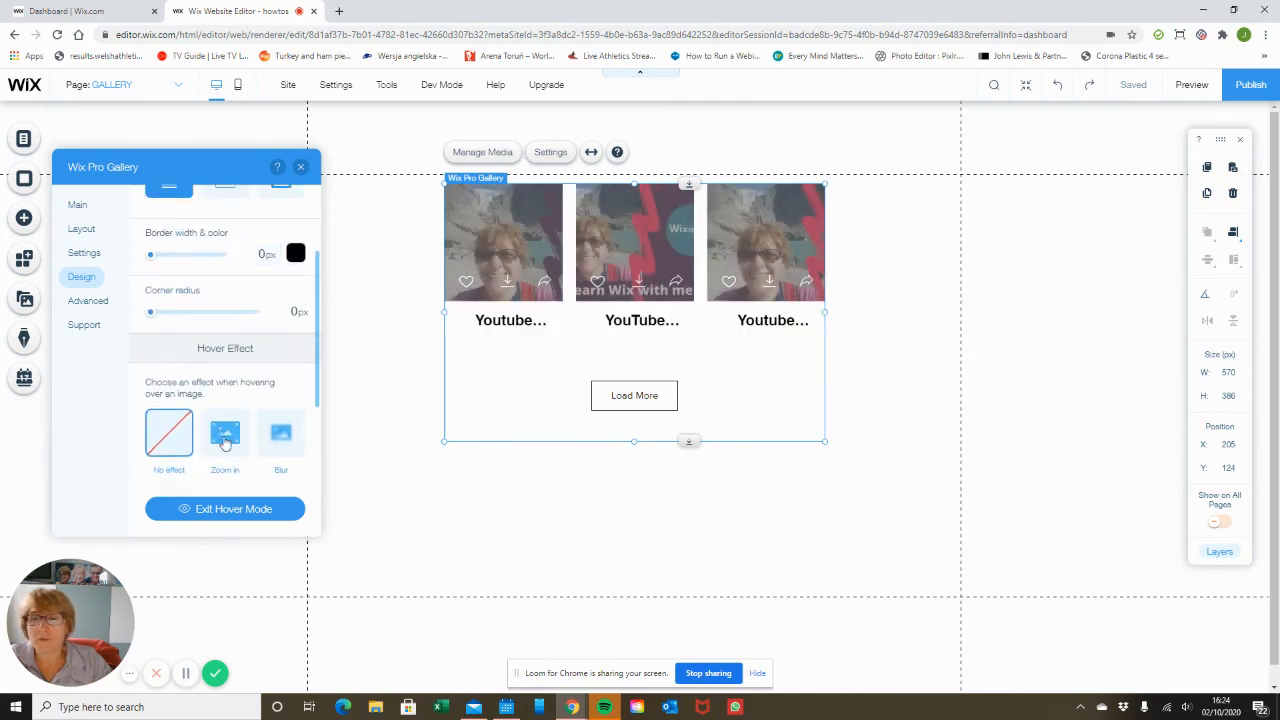
{"action": "left_click", "coordinate": [224, 440]}
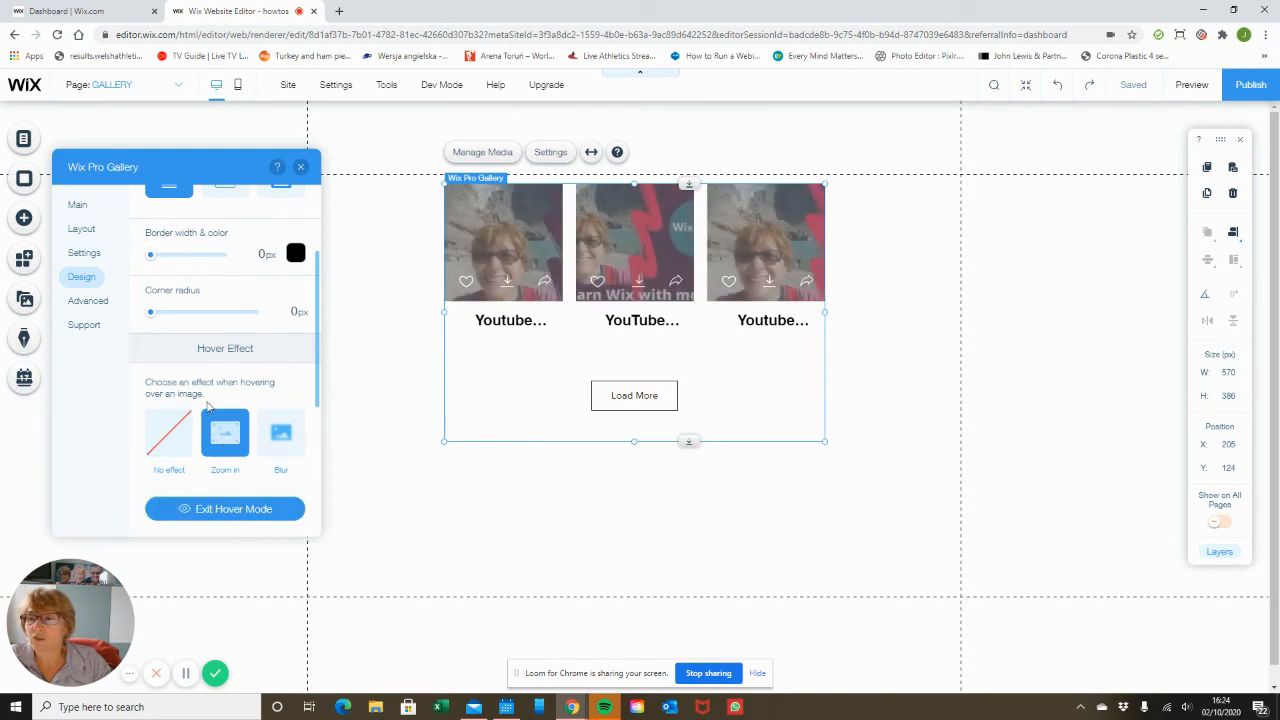
{"action": "scroll", "coordinate": [206, 391], "scroll_direction": "down", "scroll_amount": 3}
{"action": "scroll", "coordinate": [208, 387], "scroll_direction": "up", "scroll_amount": 2}
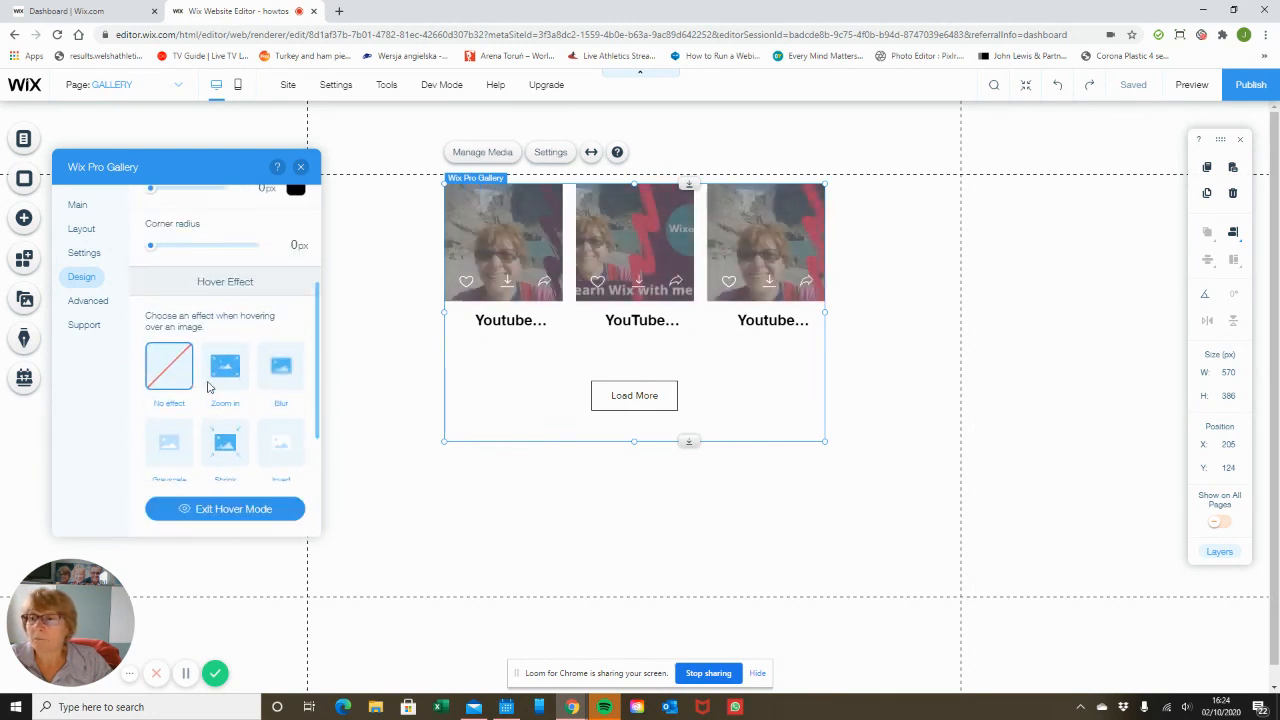
Review the gallery's Advanced image and video settings, then close the gallery settings panel.
{"action": "left_click", "coordinate": [90, 300]}
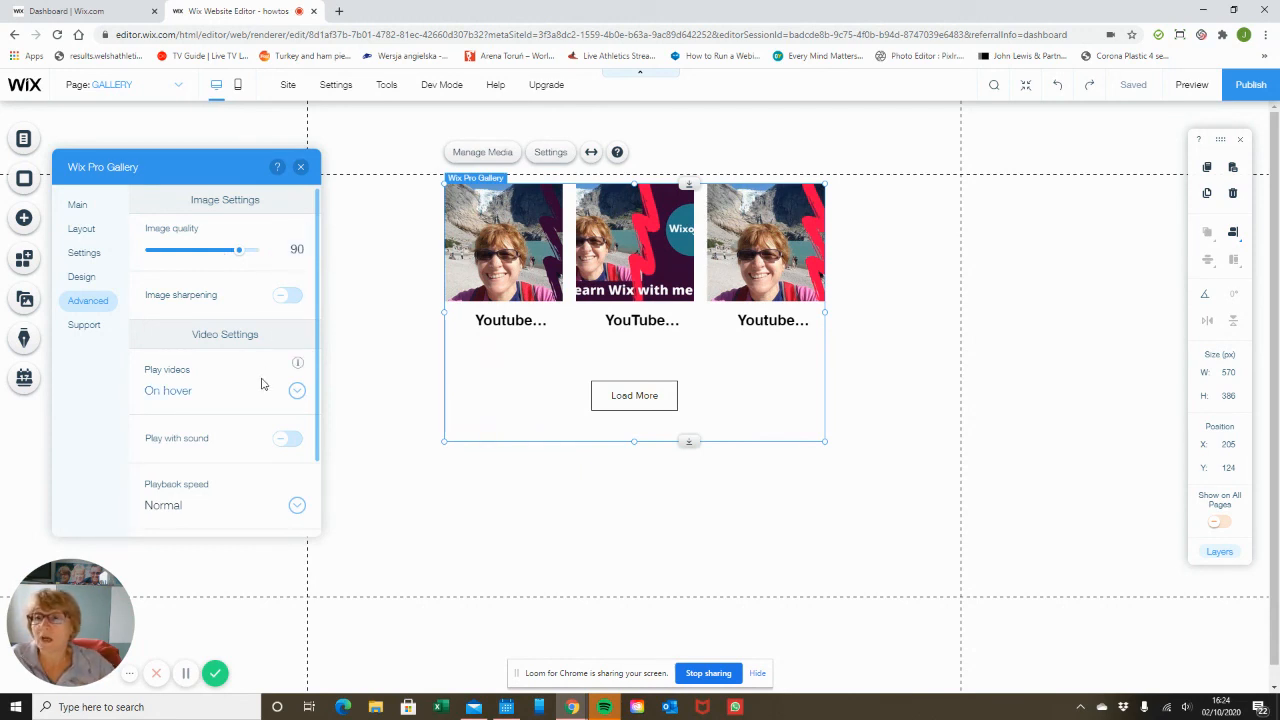
{"action": "scroll", "coordinate": [255, 381], "scroll_direction": "down", "scroll_amount": 2}
{"action": "scroll", "coordinate": [255, 382], "scroll_direction": "up", "scroll_amount": 2}
{"action": "scroll", "coordinate": [255, 381], "scroll_direction": "down", "scroll_amount": 2}
{"action": "scroll", "coordinate": [256, 380], "scroll_direction": "up", "scroll_amount": 2}
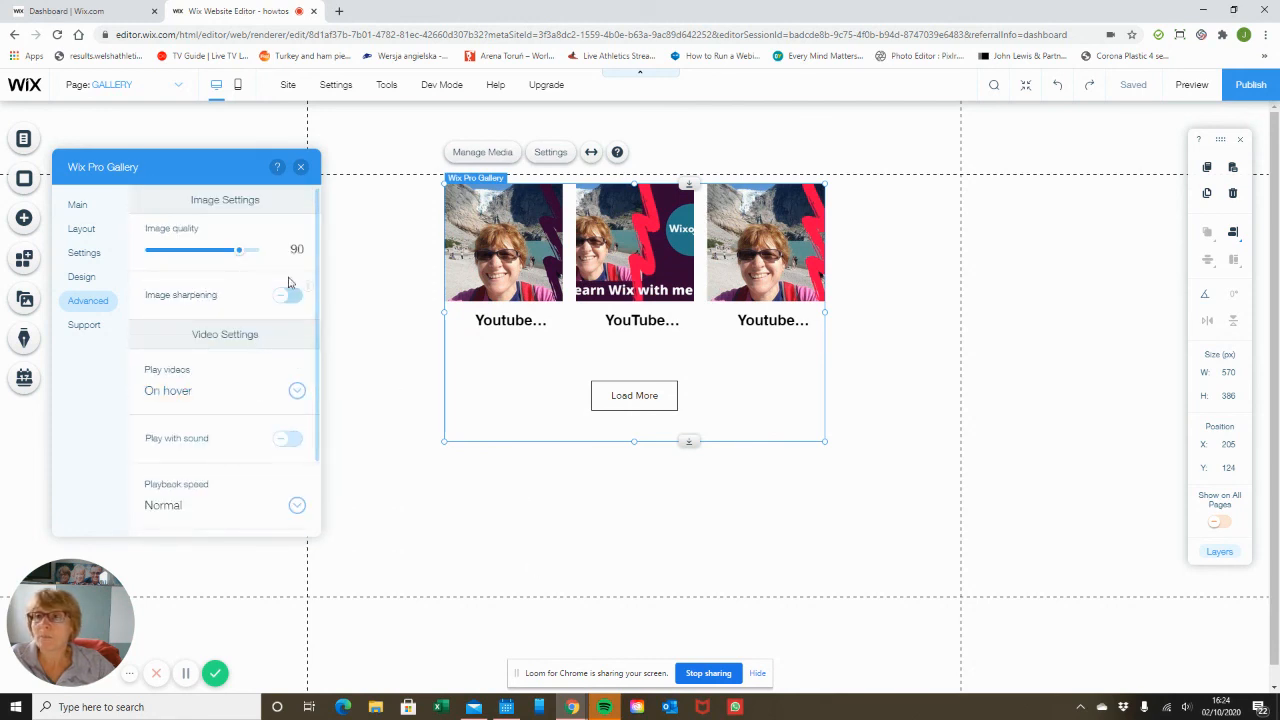
{"action": "left_click", "coordinate": [301, 168]}
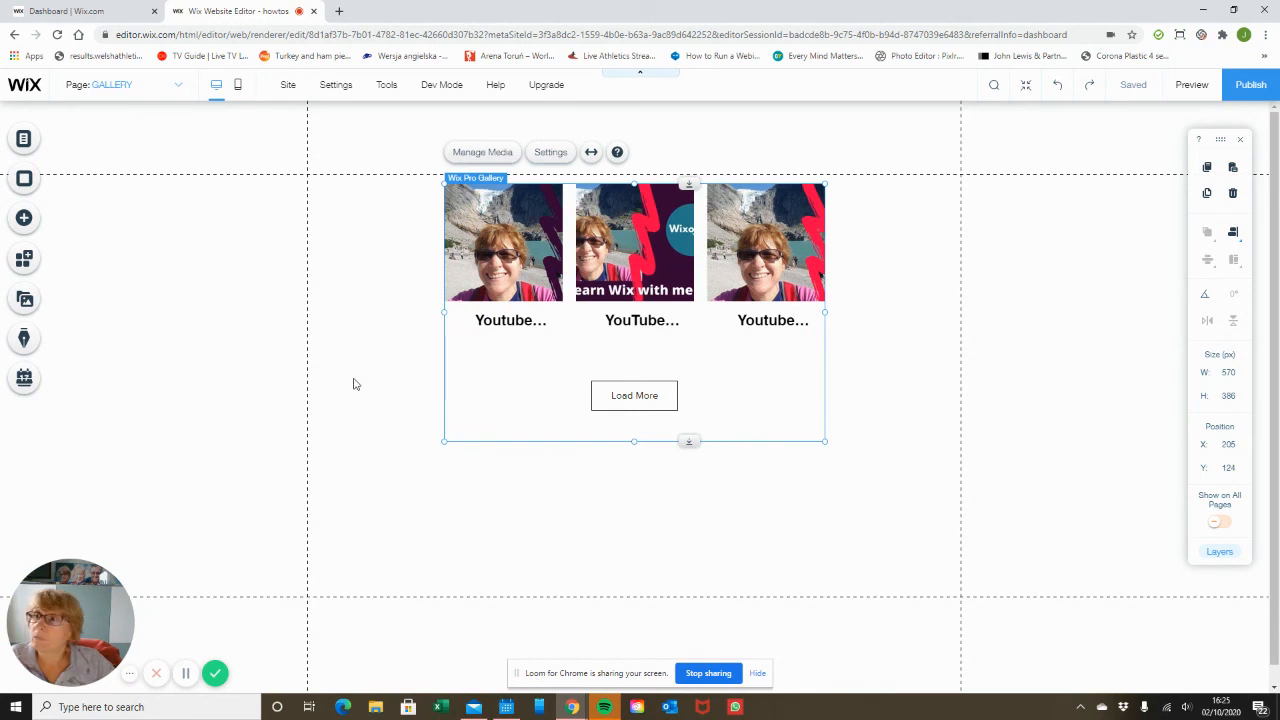
Open the Add panel's gallery options and close it again.
{"action": "left_click", "coordinate": [24, 220]}
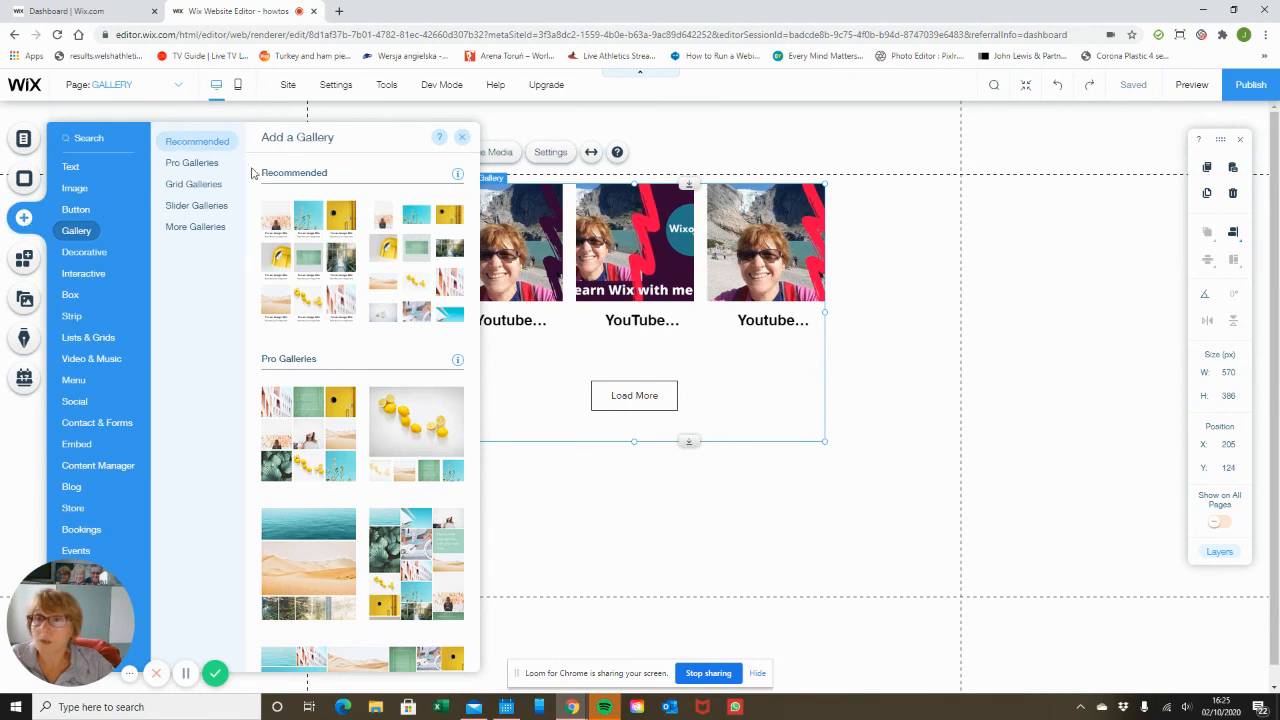
{"action": "left_click", "coordinate": [672, 533]}
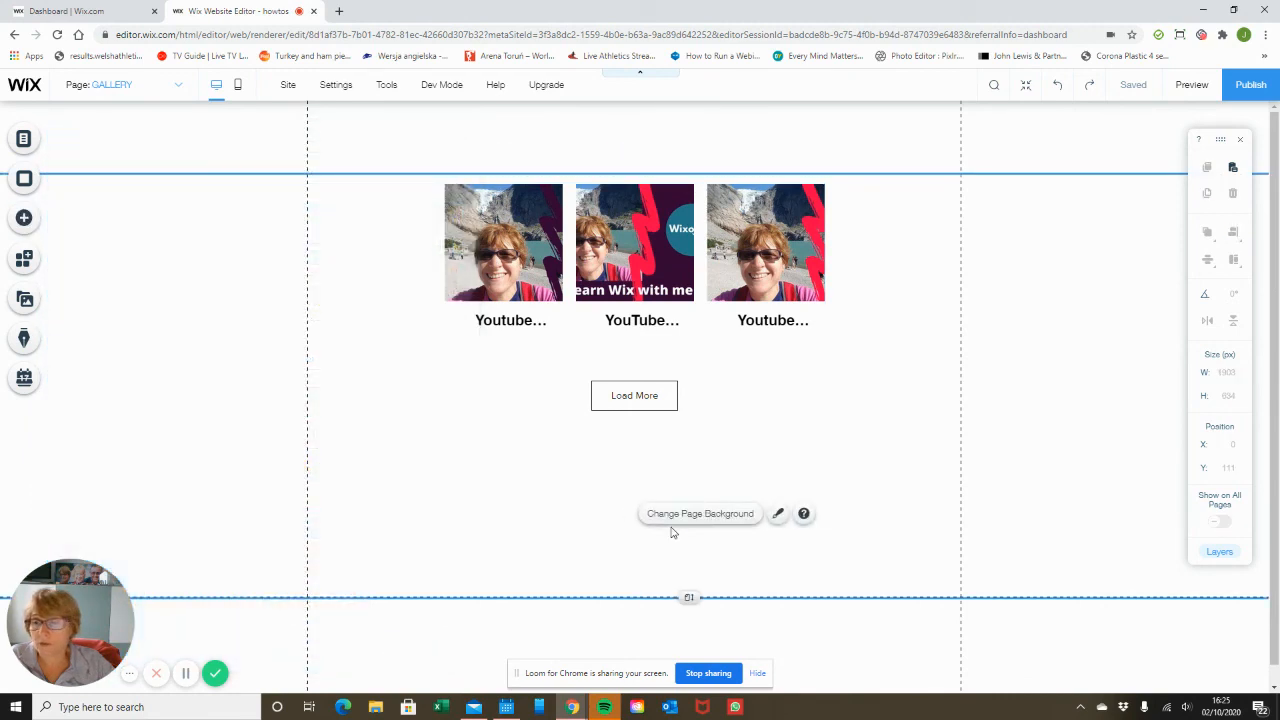